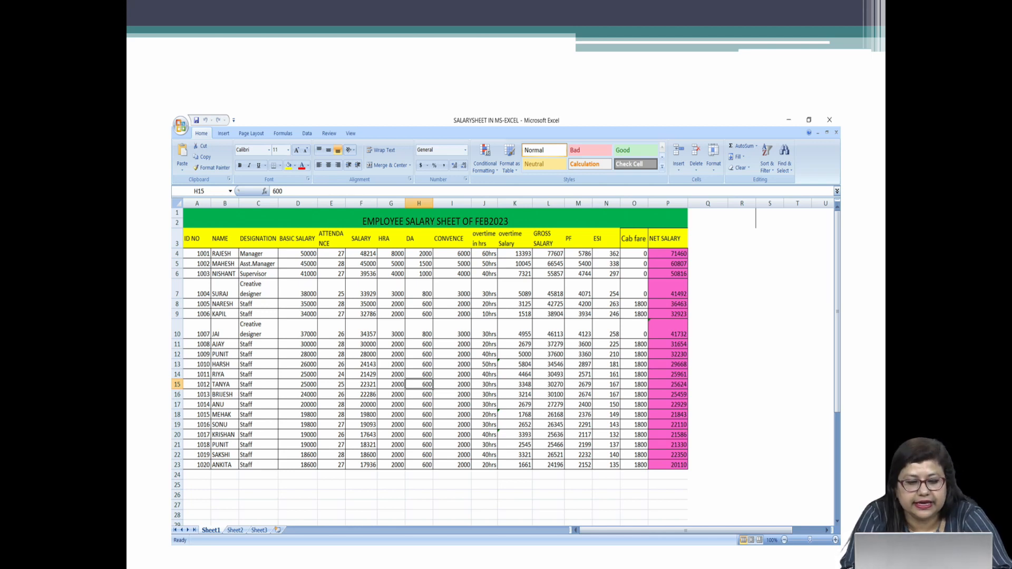
Leave the slide show, switch to the SALARYSHEET IN MS-EXCEL workbook in Excel and open Sheet2
key("Escape")
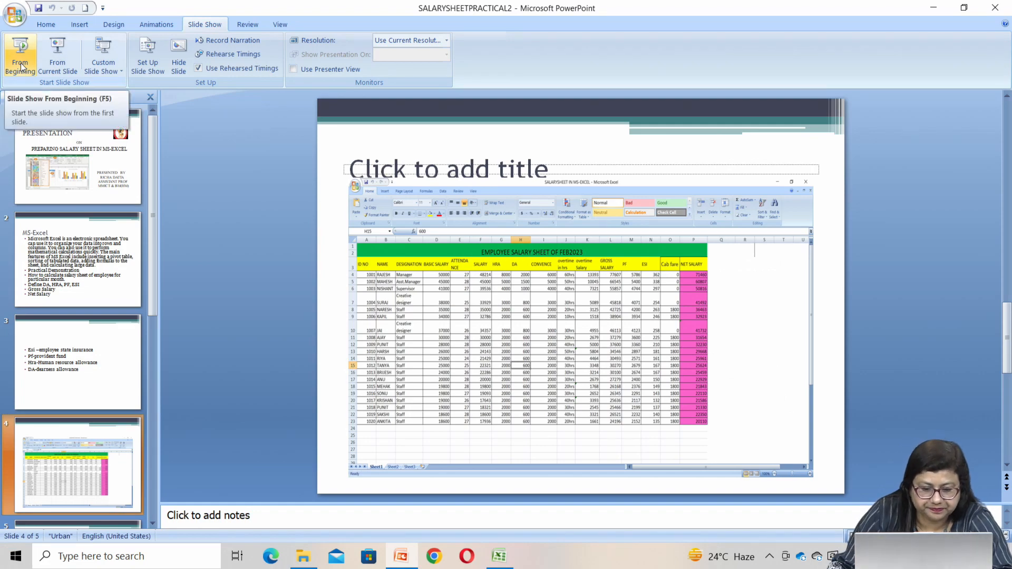
left_click(499, 556)
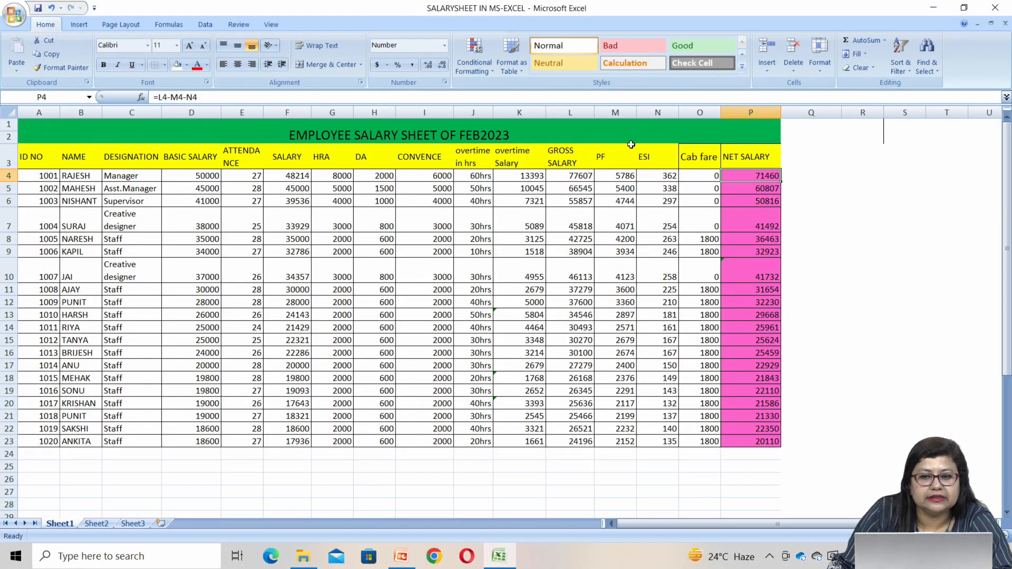
left_click(97, 523)
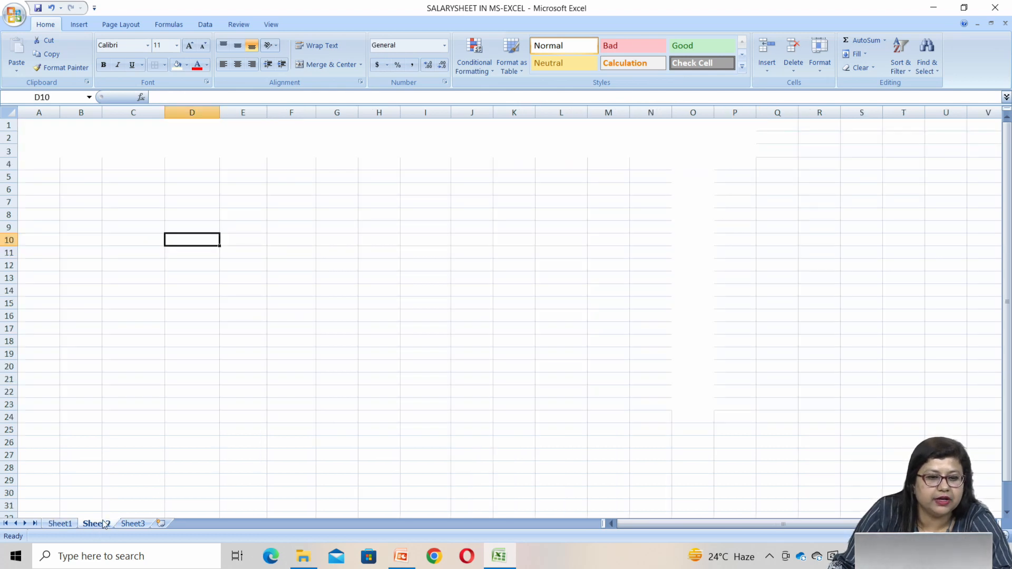
Compare the empty title area at the top of Sheet2 with the title row of the finished salary sheet on Sheet1
left_click_drag(41, 123, 735, 138)
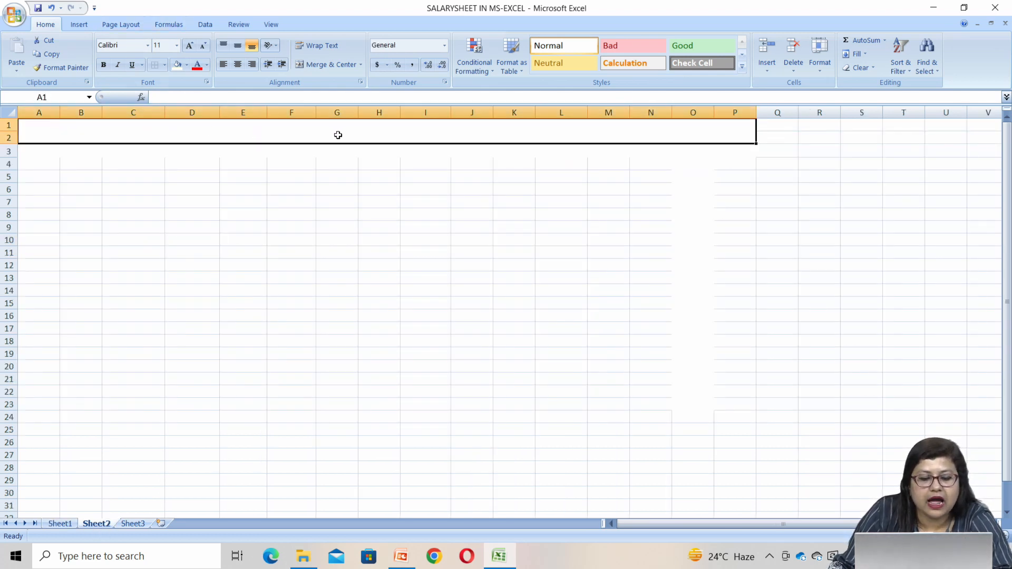
left_click_drag(44, 128, 656, 157)
left_click(60, 524)
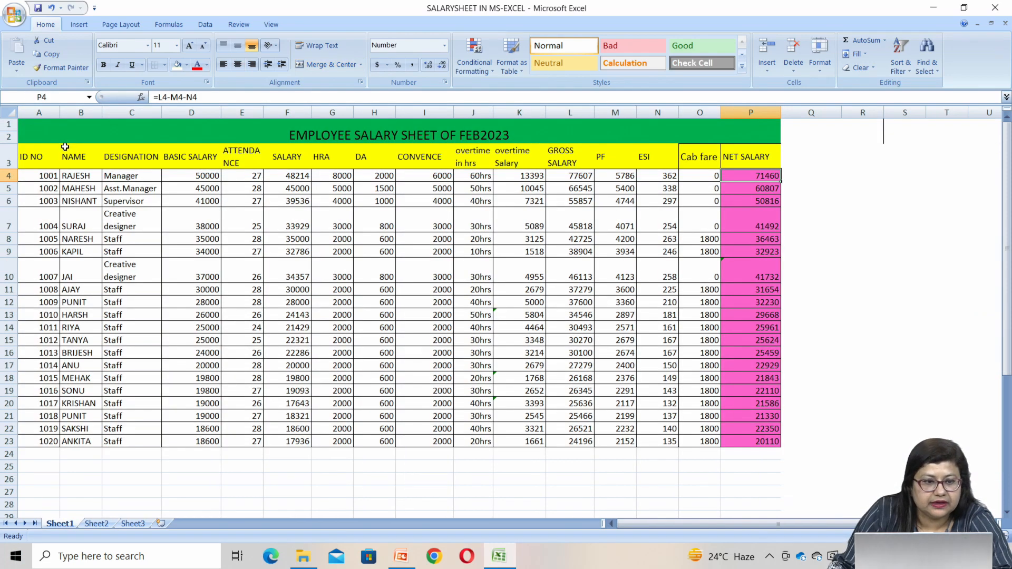
left_click(54, 132)
left_click(96, 523)
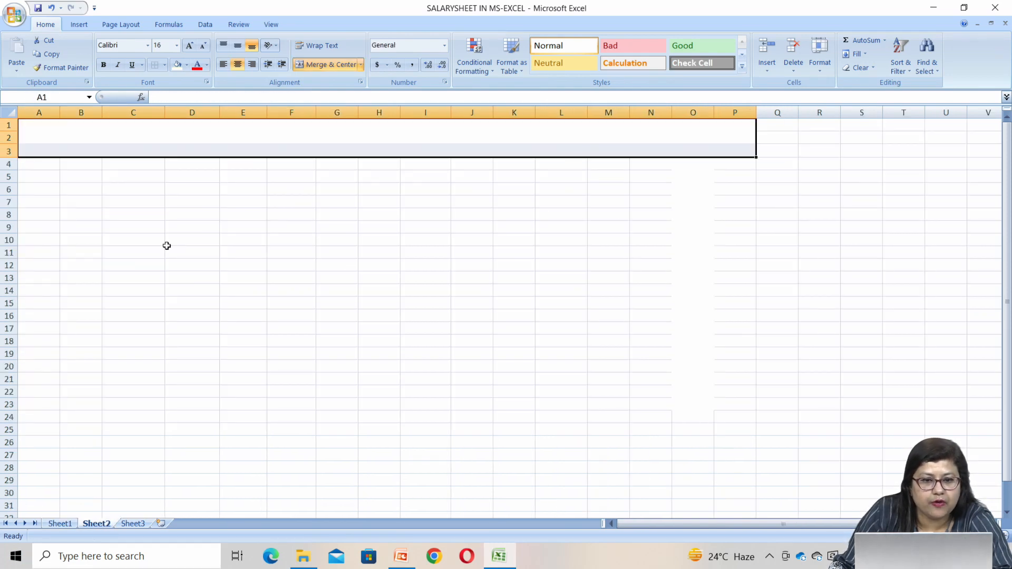
Enter the title "employee salary sheet for month of feb 2023" in the merged cell A1 of Sheet2
left_click(213, 136)
type("emplo")
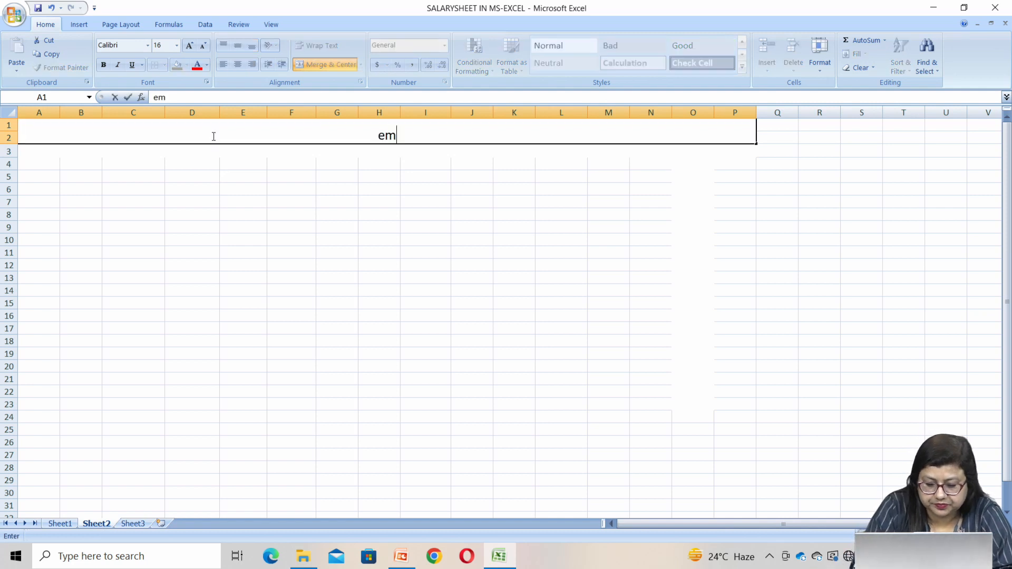
key("BackSpace")
key("BackSpace")
key("BackSpace")
key("BackSpace")
key("BackSpace")
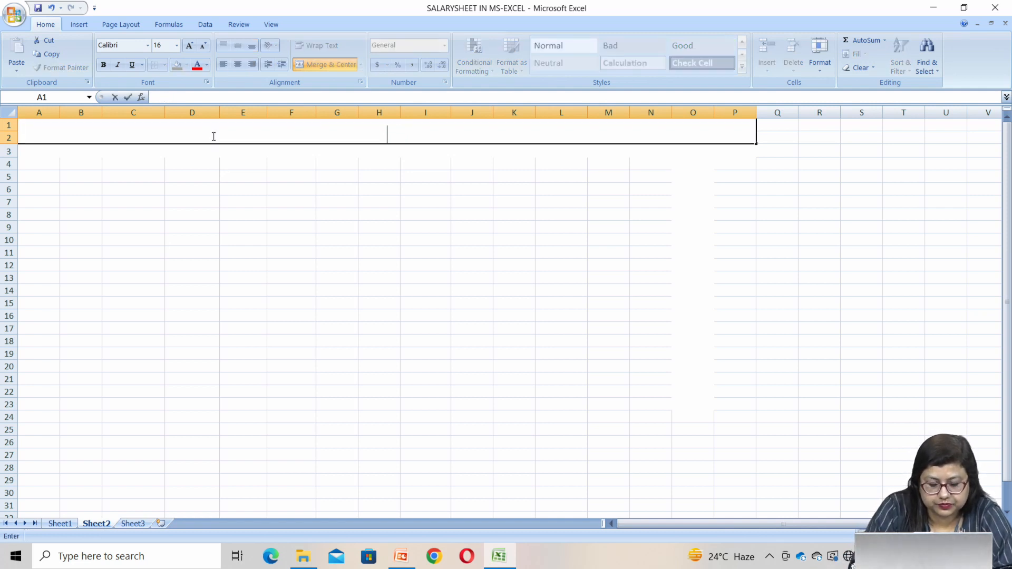
type("emplo")
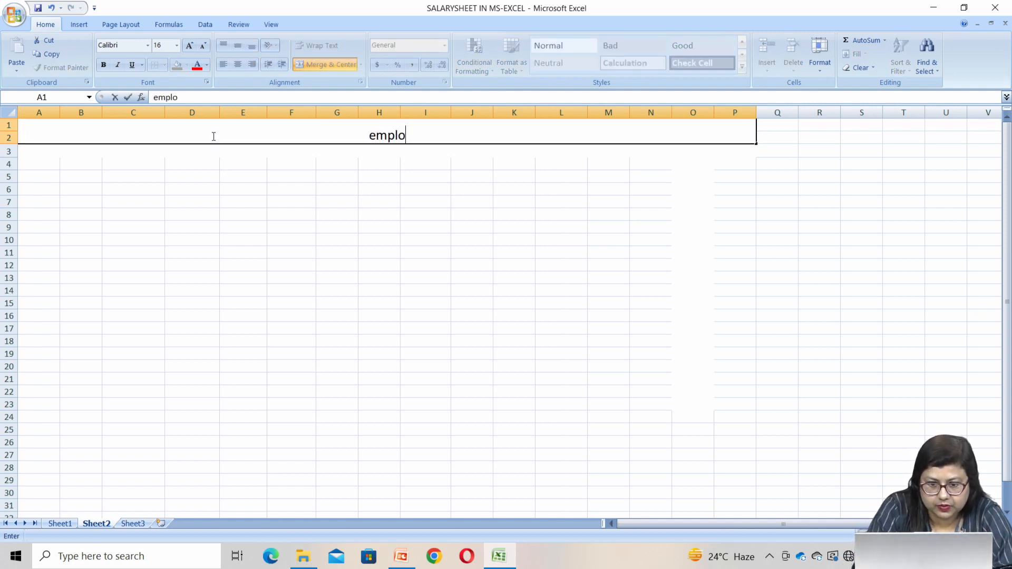
type("yee s")
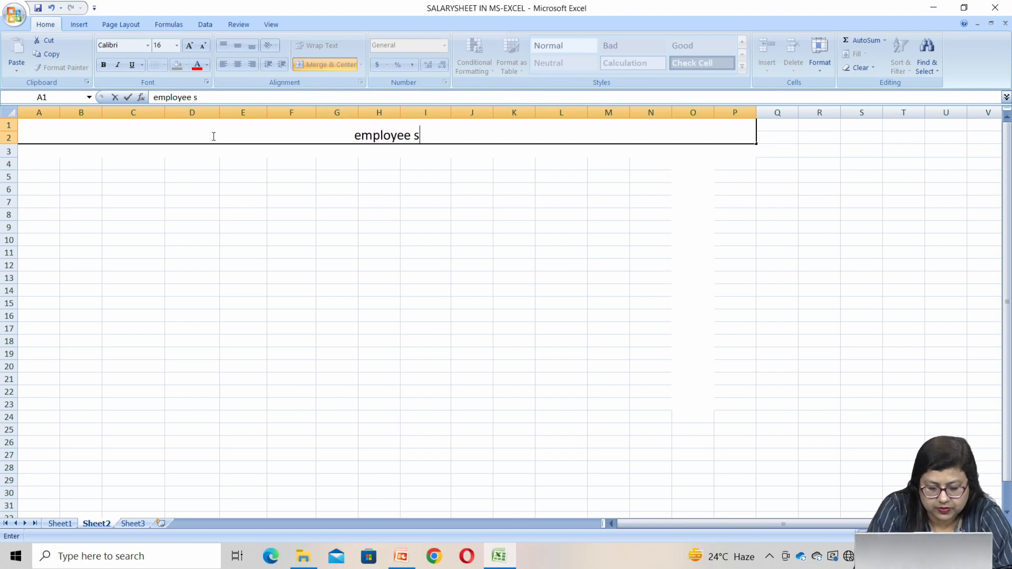
type("alary sh")
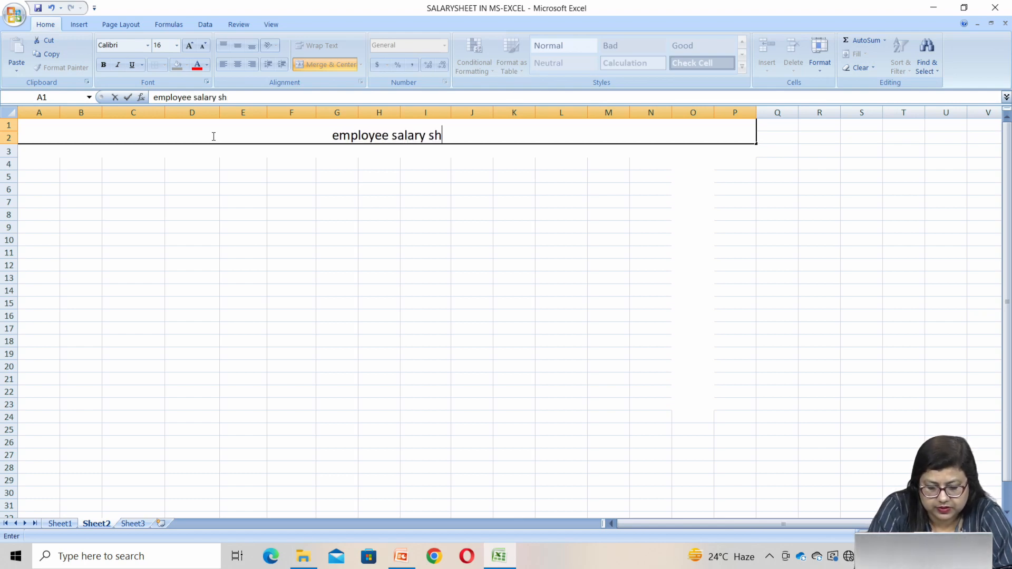
type("eet for ")
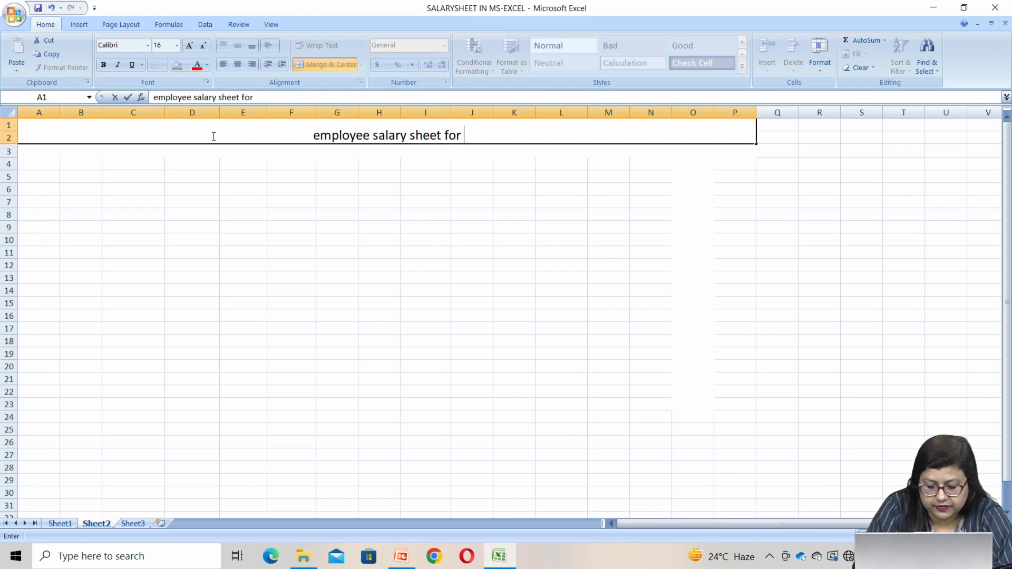
type("month of ")
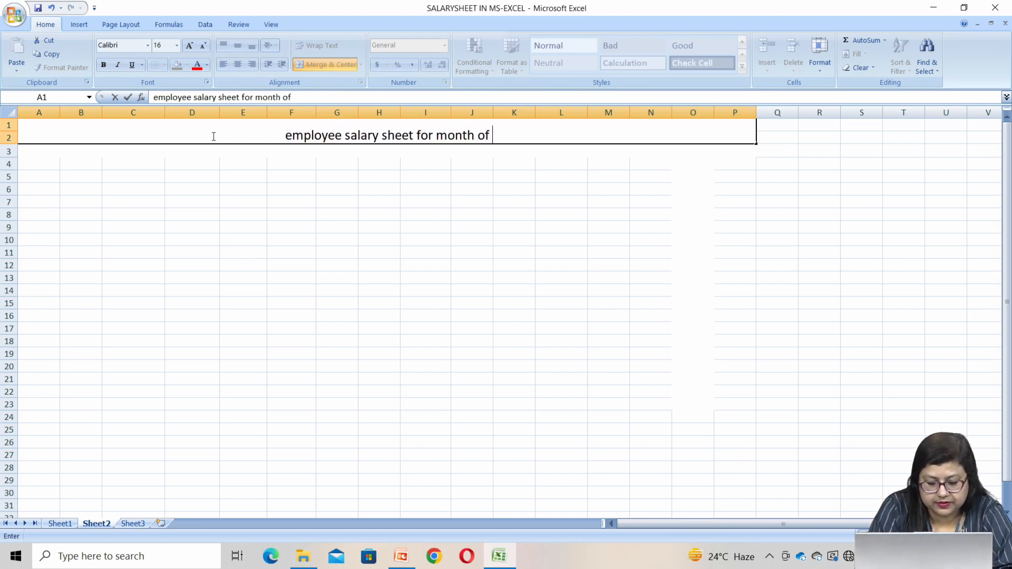
type("feb")
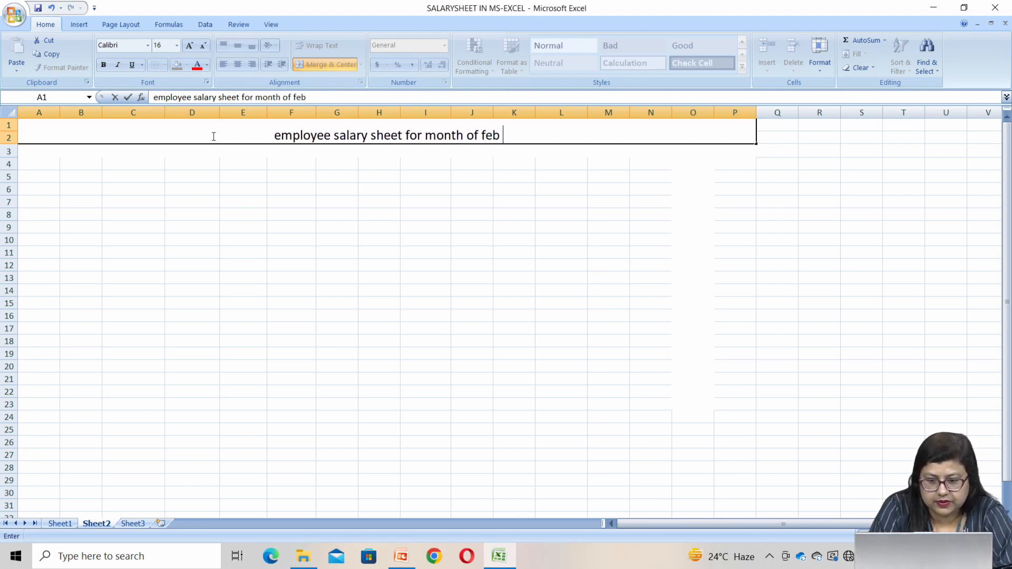
type(" 2023")
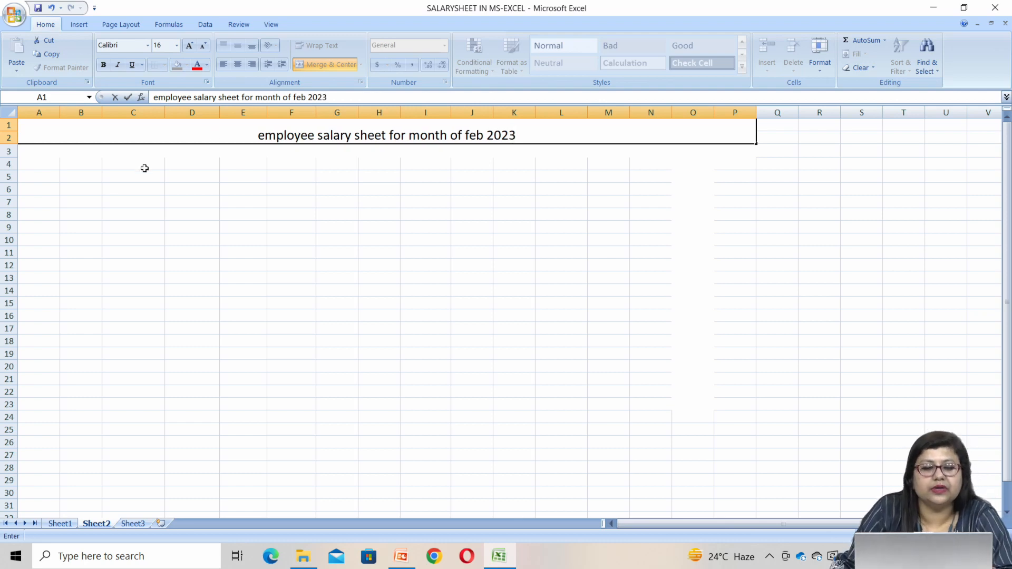
left_click_drag(254, 135, 756, 127)
left_click(38, 379)
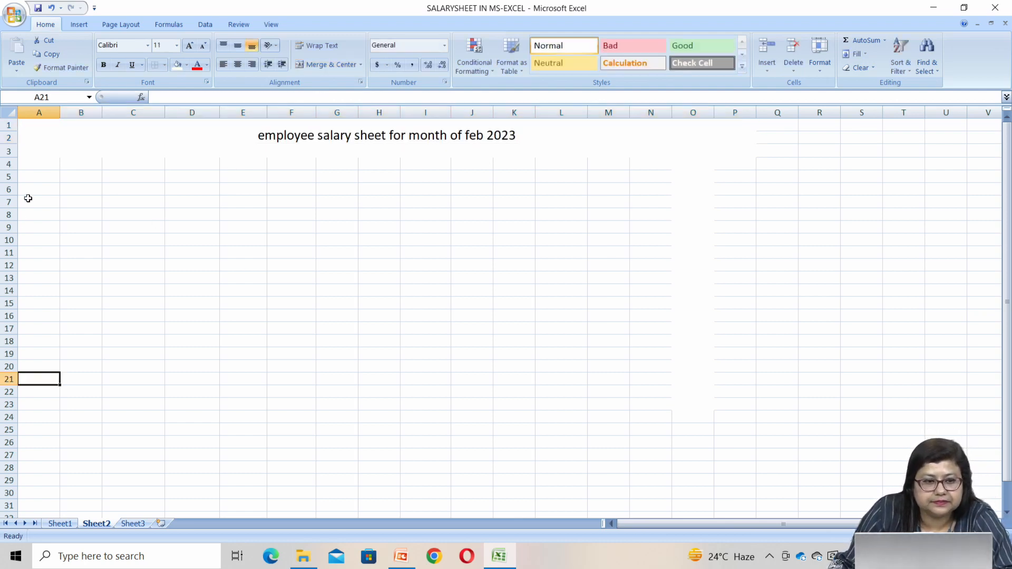
Increase the font size of the title in cell A1 to 20
left_click(43, 131)
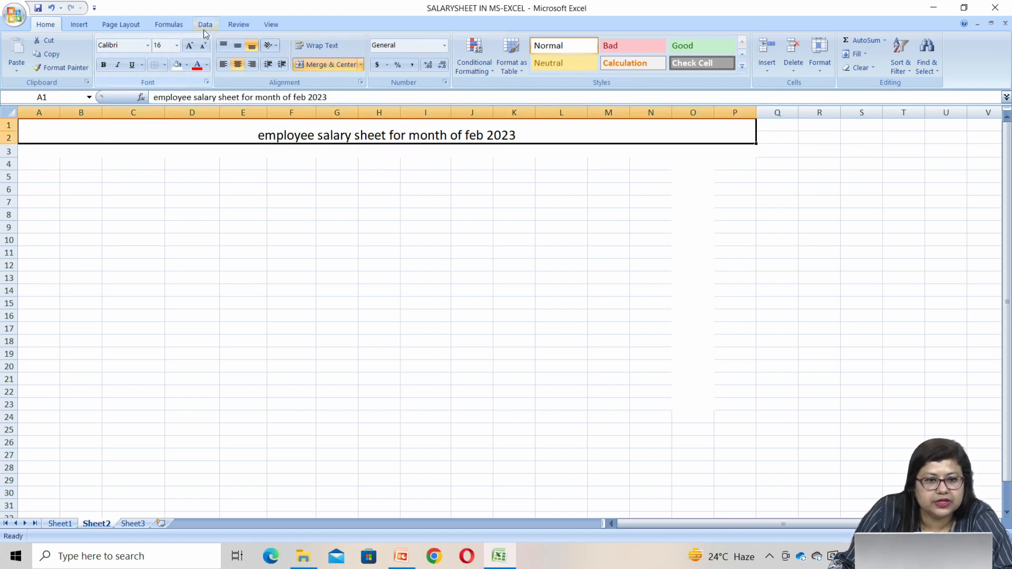
left_click(189, 45)
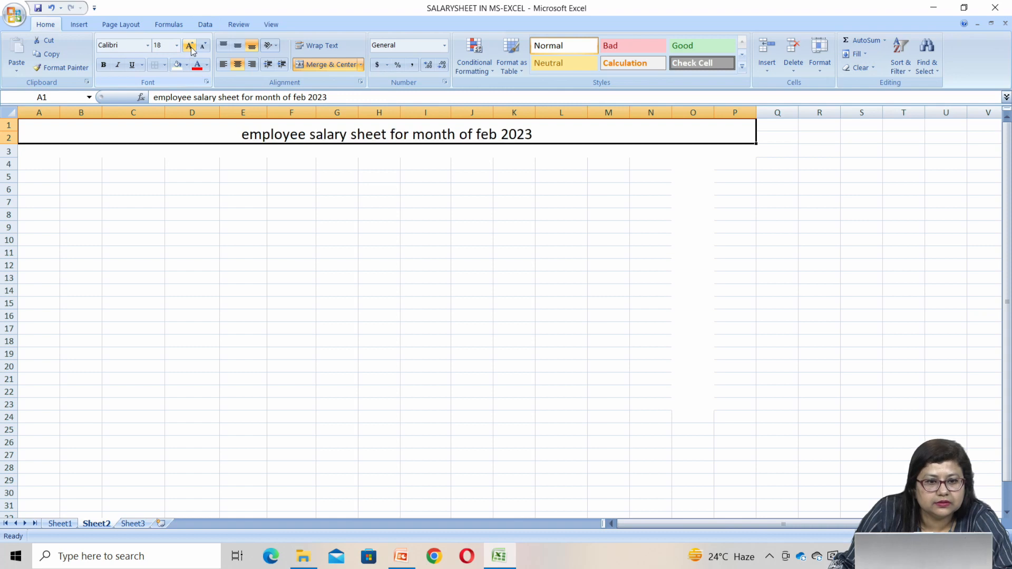
left_click(189, 45)
Capitalize the first letters of the title's first three words so they read "Employee Salary Sheet"
double_click(236, 132)
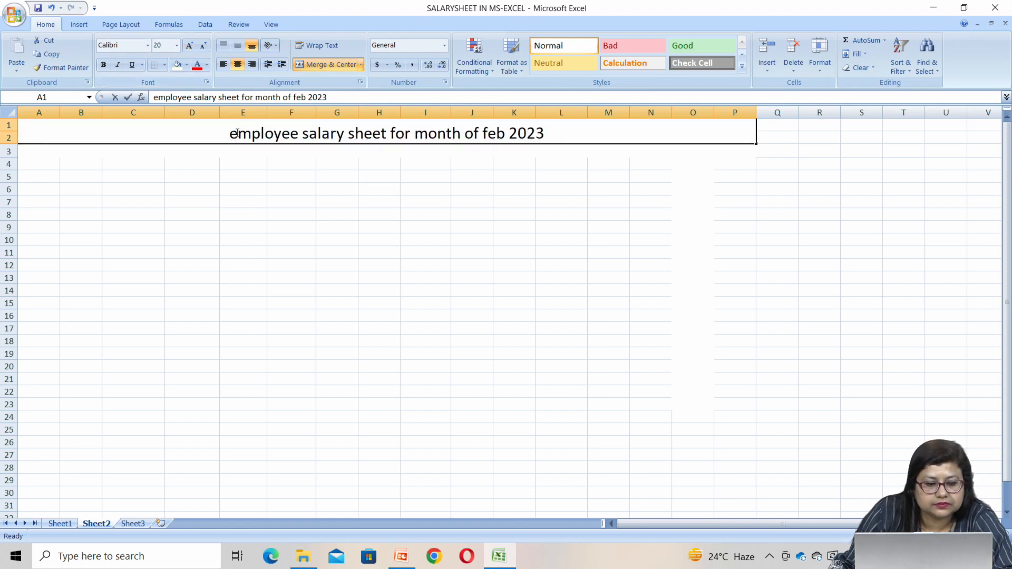
key("BackSpace")
type("E")
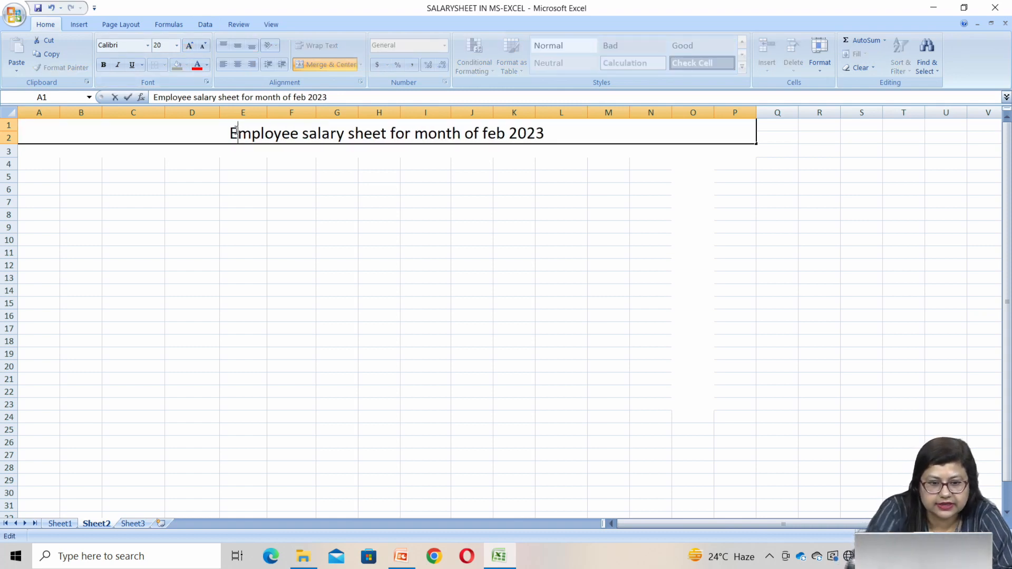
left_click(312, 134)
key("BackSpace")
type("S")
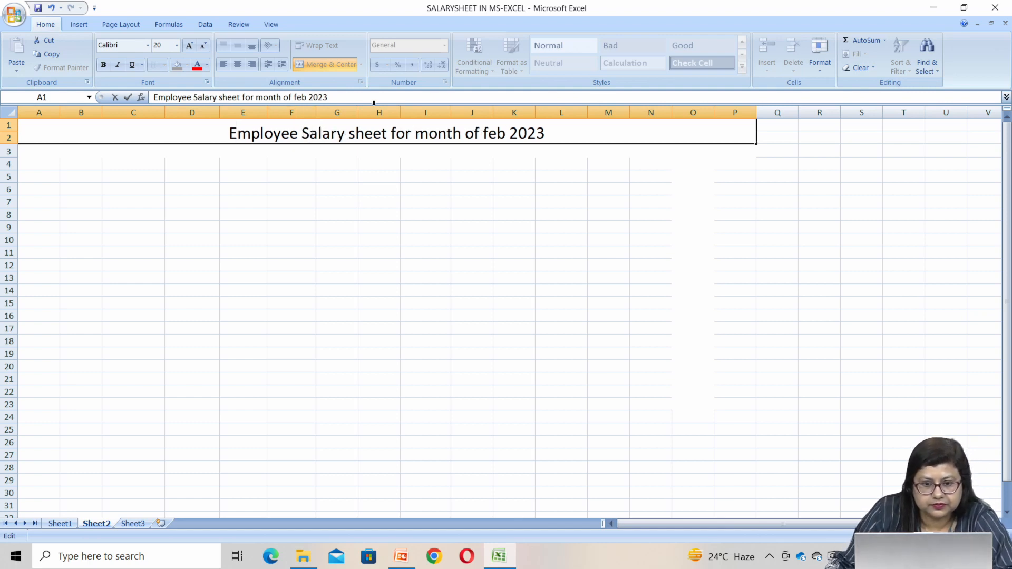
left_click(363, 132)
key("BackSpace")
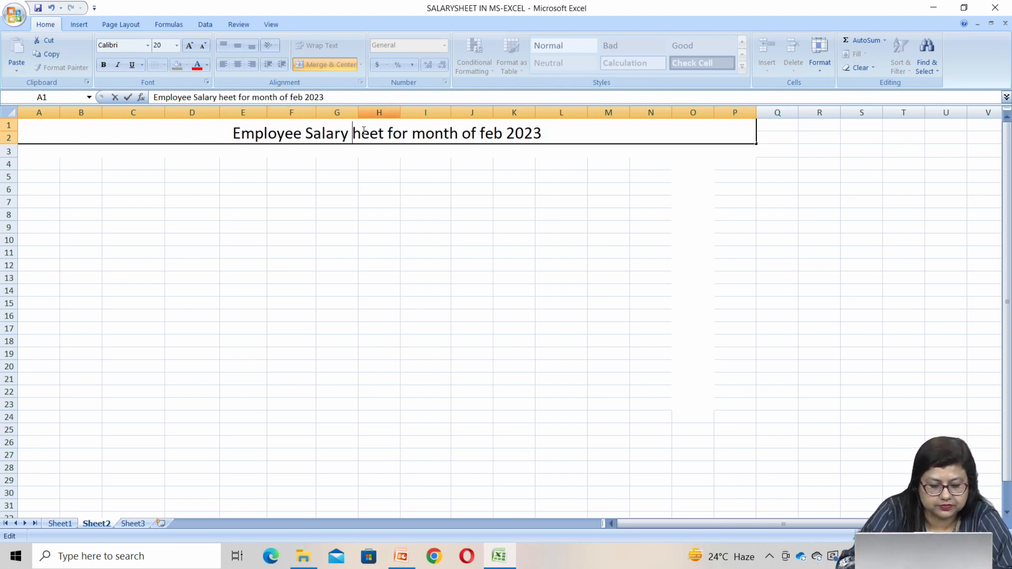
type("S")
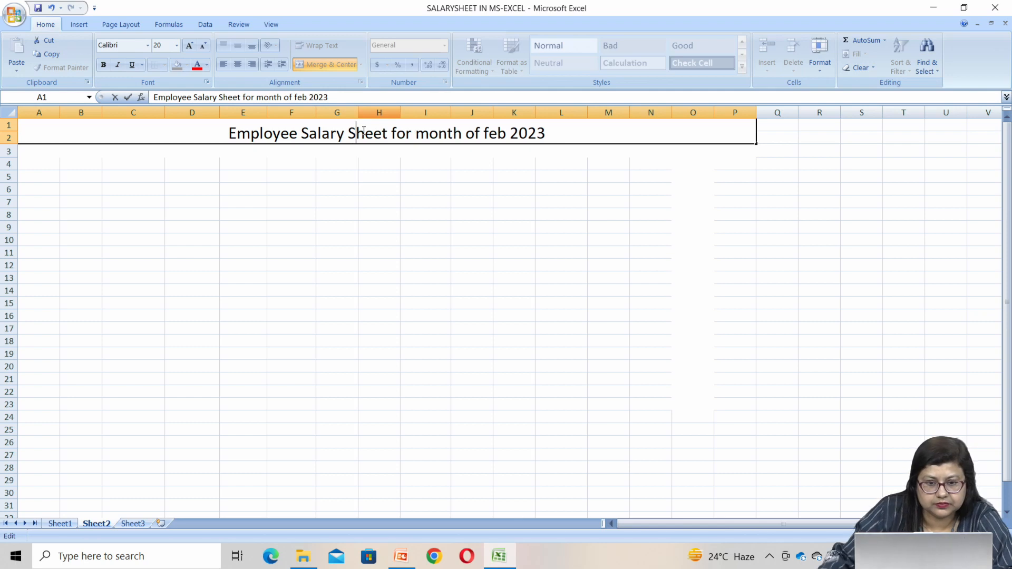
Capitalize the initials of "Month" and "Feb" in the title and commit the cell edit
left_click(428, 132)
key("BackSpace")
type("M")
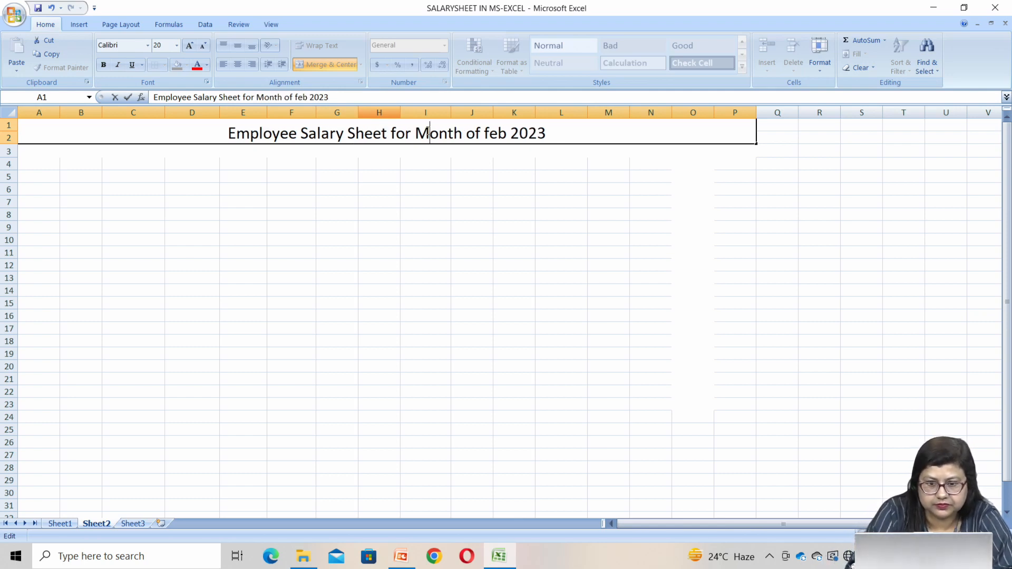
left_click(489, 132)
key("BackSpace")
type("F")
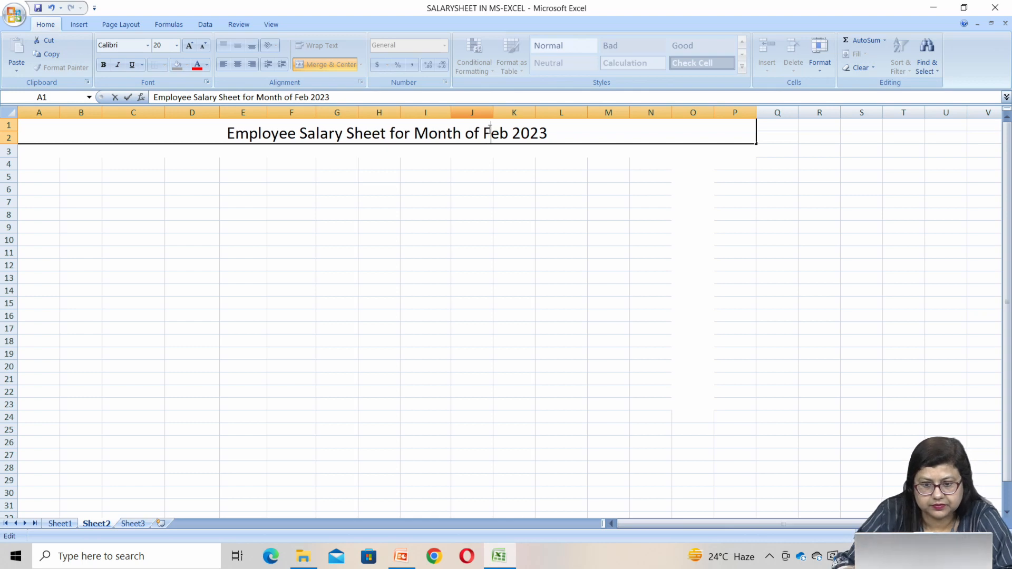
left_click(90, 189)
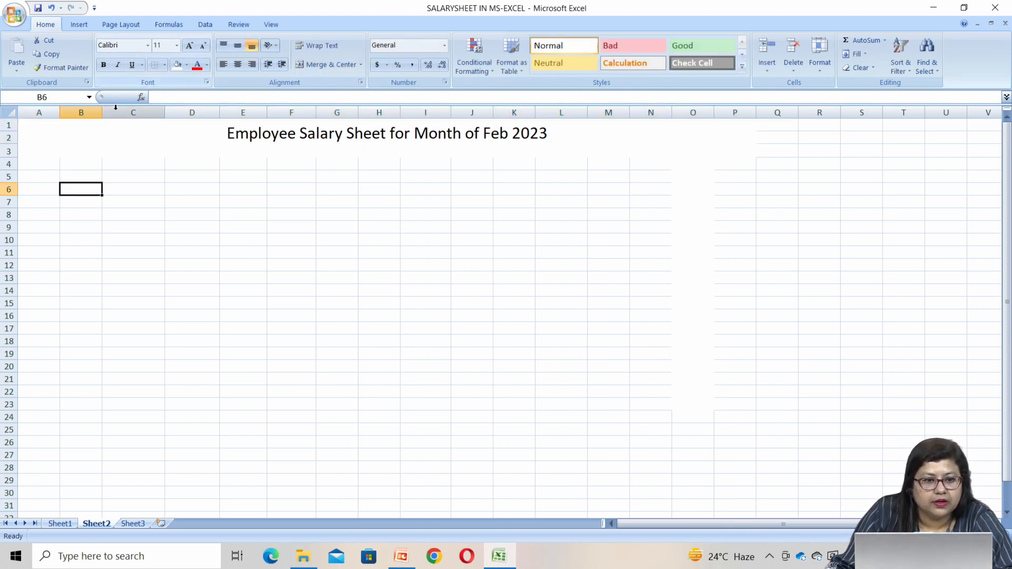
Fill the merged title cell A1 with light green
left_click(31, 137)
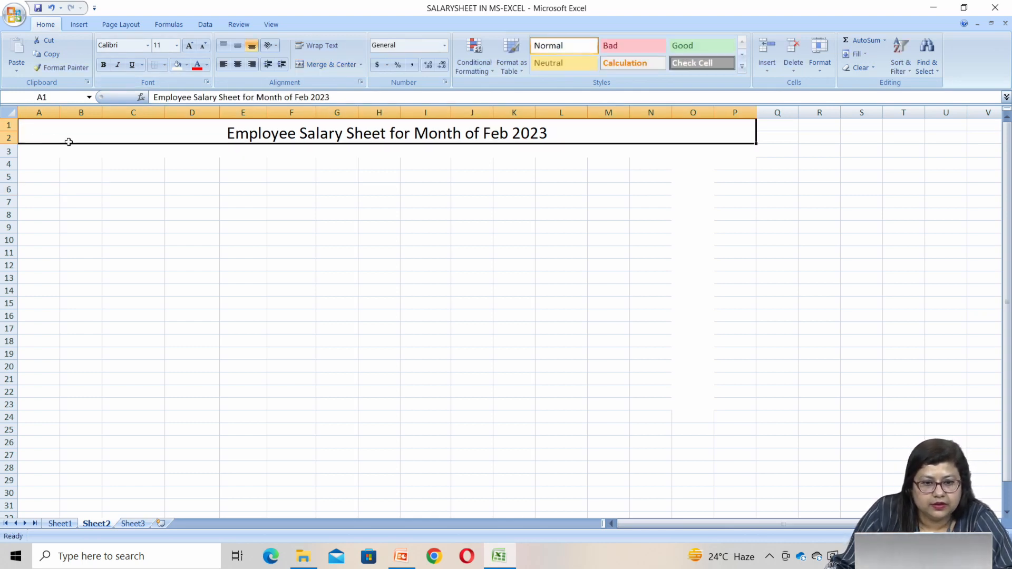
left_click(187, 65)
left_click(218, 156)
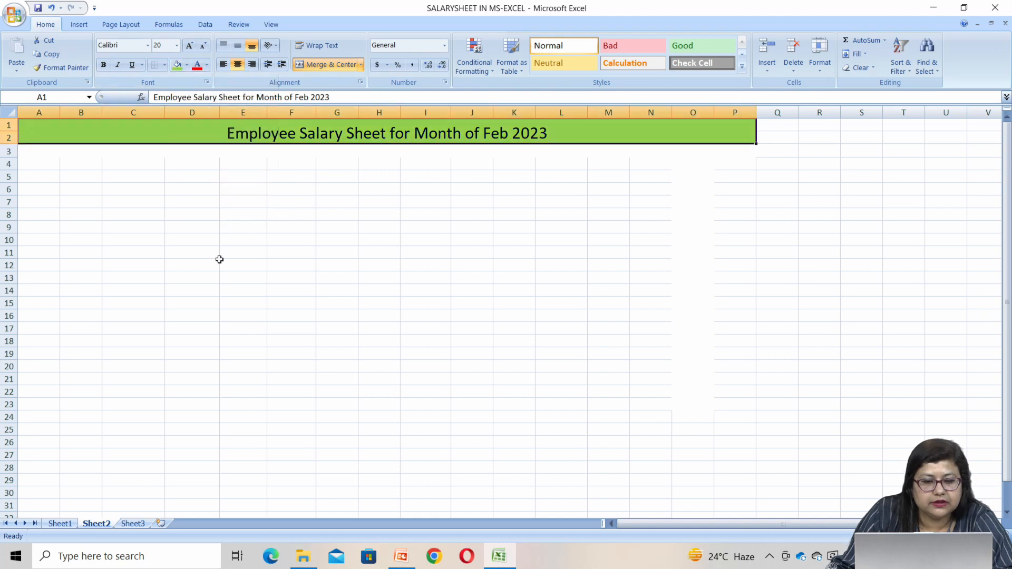
left_click(217, 260)
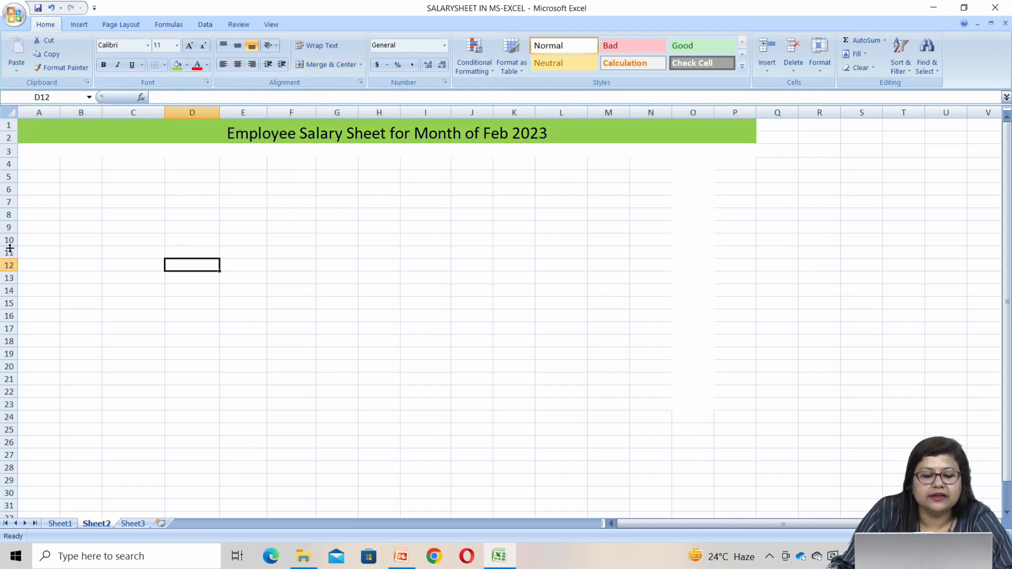
Toggle Merge & Center and the centre alignment of the title cell off and back on
left_click(225, 123)
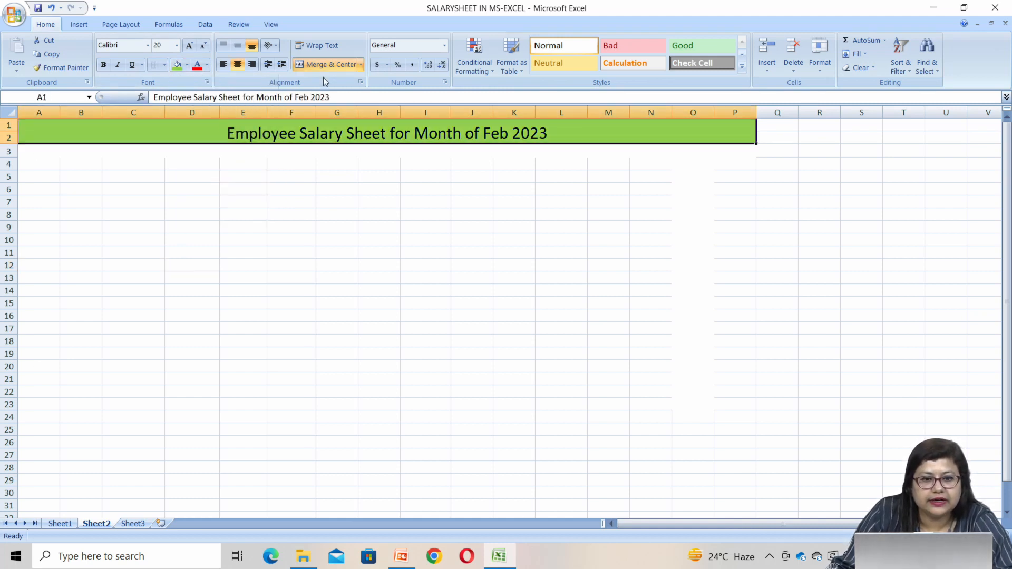
left_click(315, 65)
left_click(315, 64)
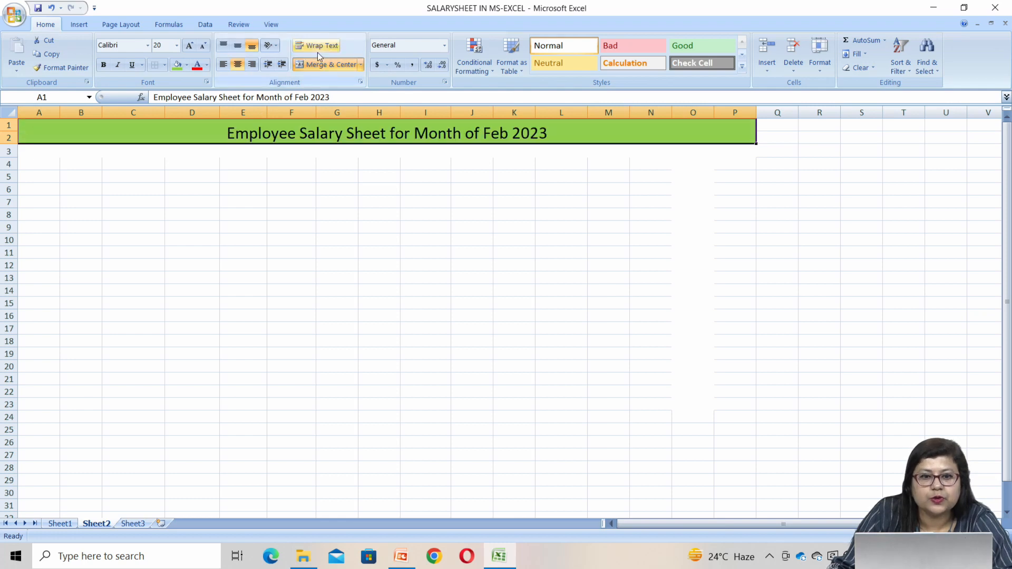
left_click(238, 65)
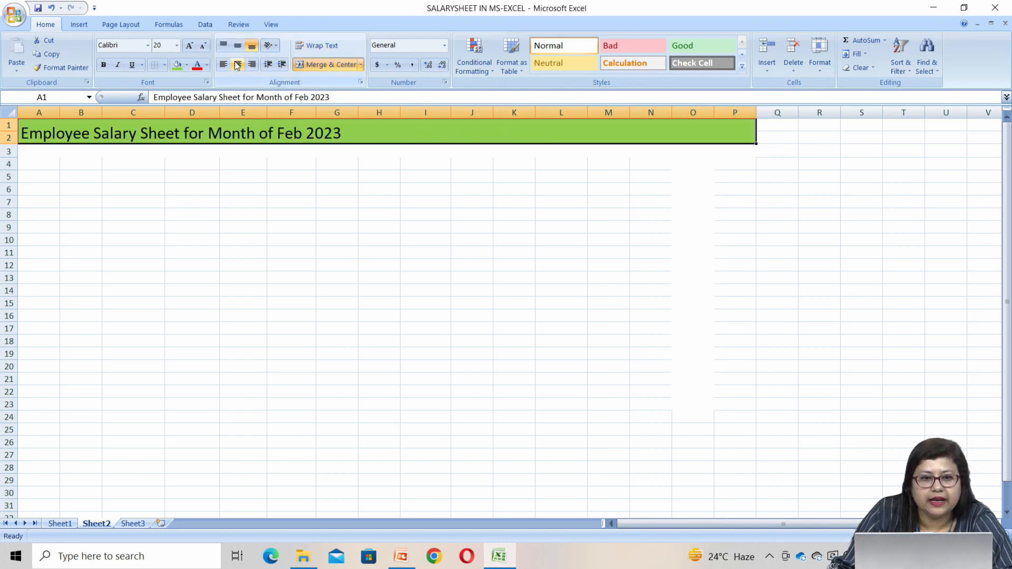
left_click(238, 65)
left_click(381, 184)
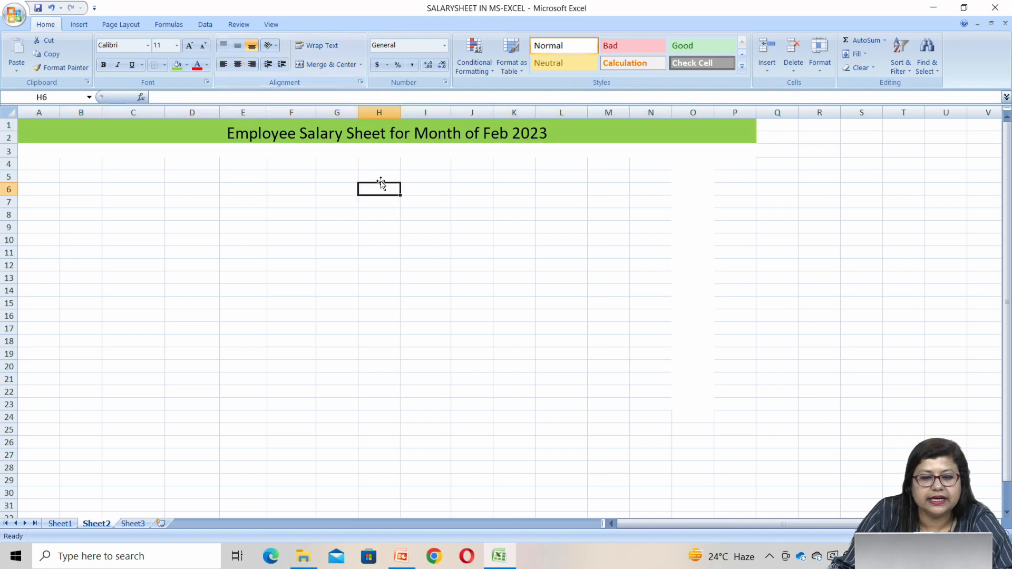
Copy the column header row A3:P3 from Sheet1 and paste it at cell A3 of Sheet2
left_click(59, 523)
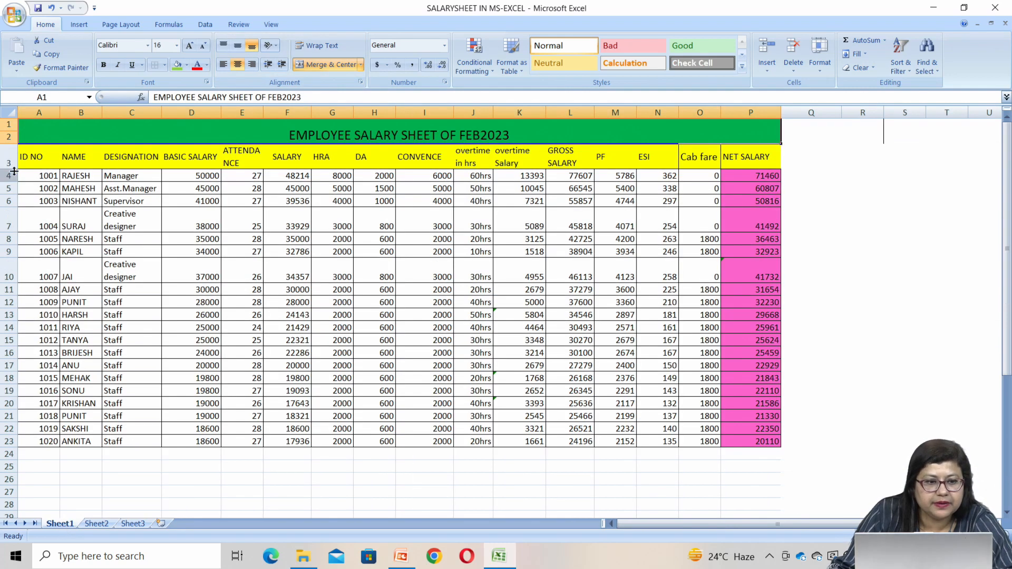
left_click_drag(31, 156, 735, 157)
key("ctrl+c")
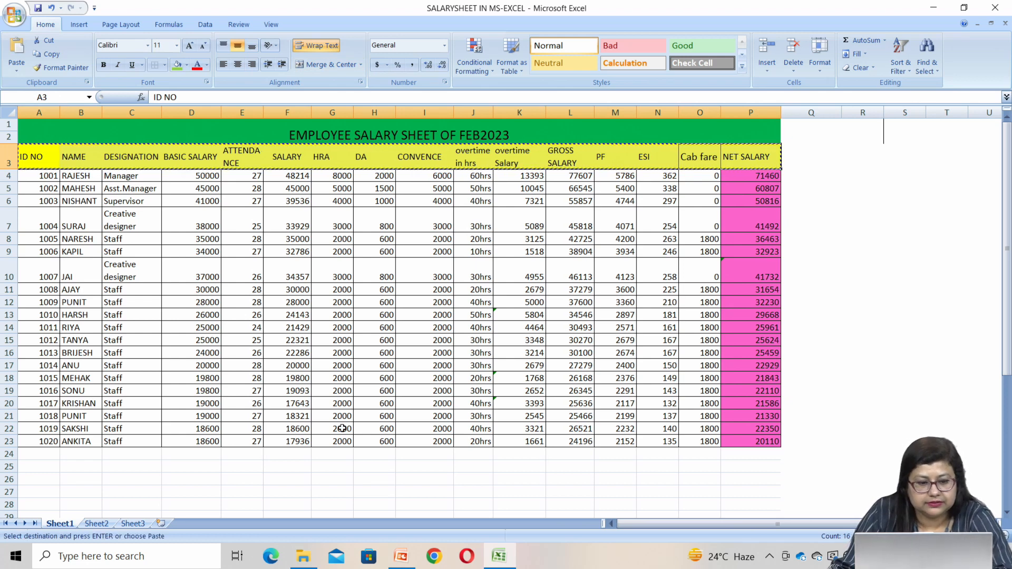
left_click(94, 523)
left_click(40, 153)
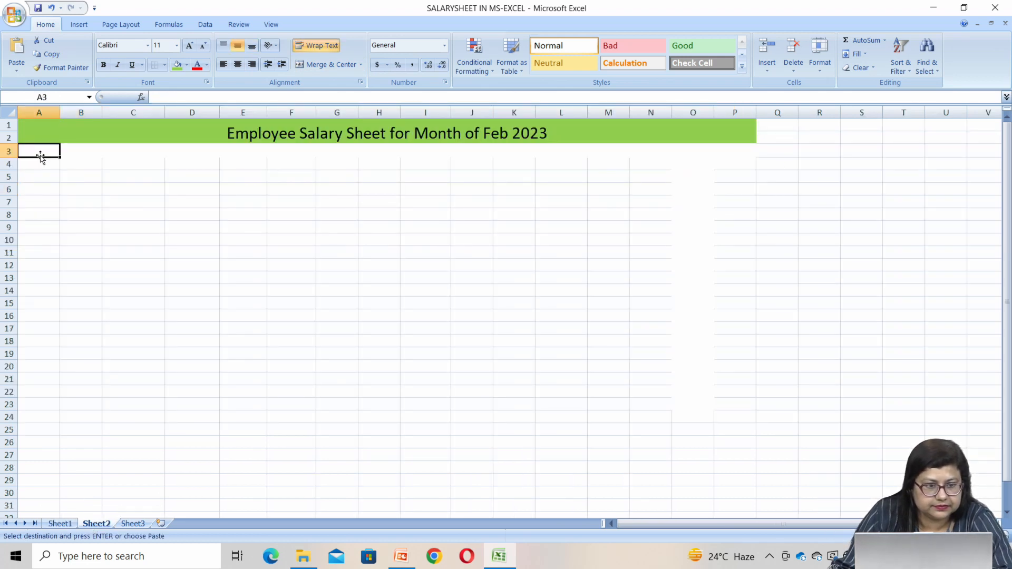
right_click(40, 152)
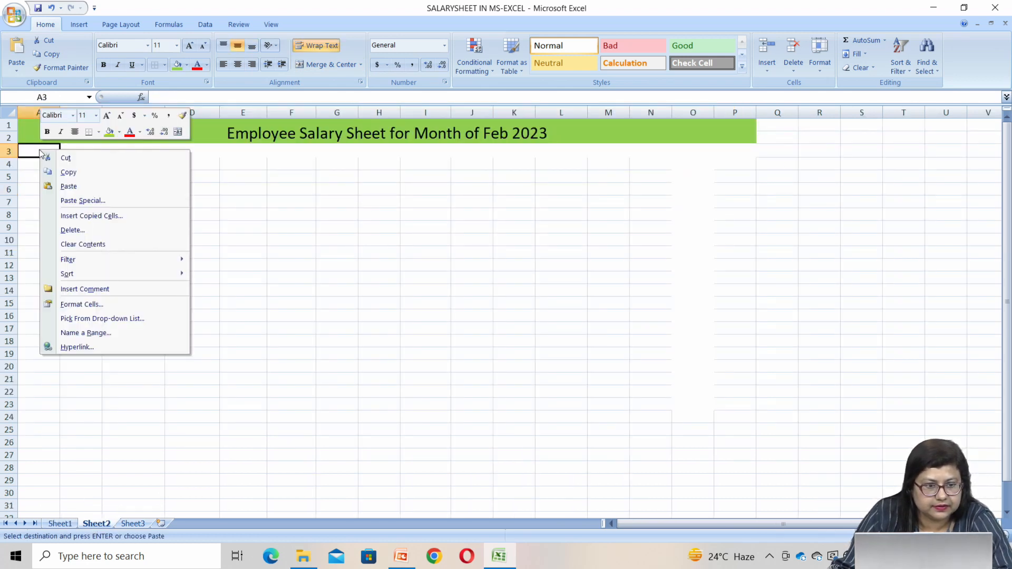
left_click(68, 188)
left_click(80, 238)
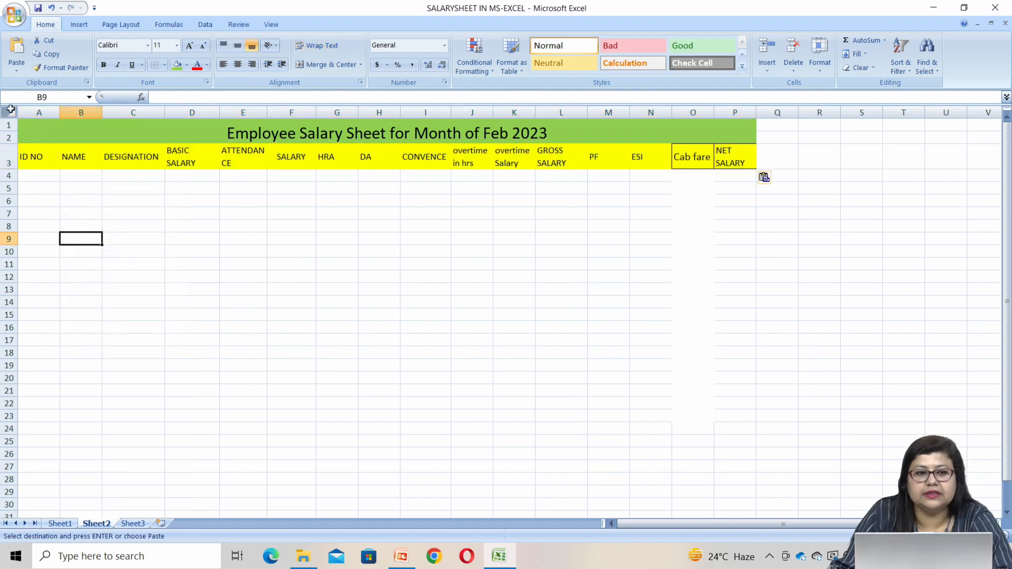
Fill the header cells A3:P3 on Sheet2 with white
left_click_drag(40, 162, 743, 164)
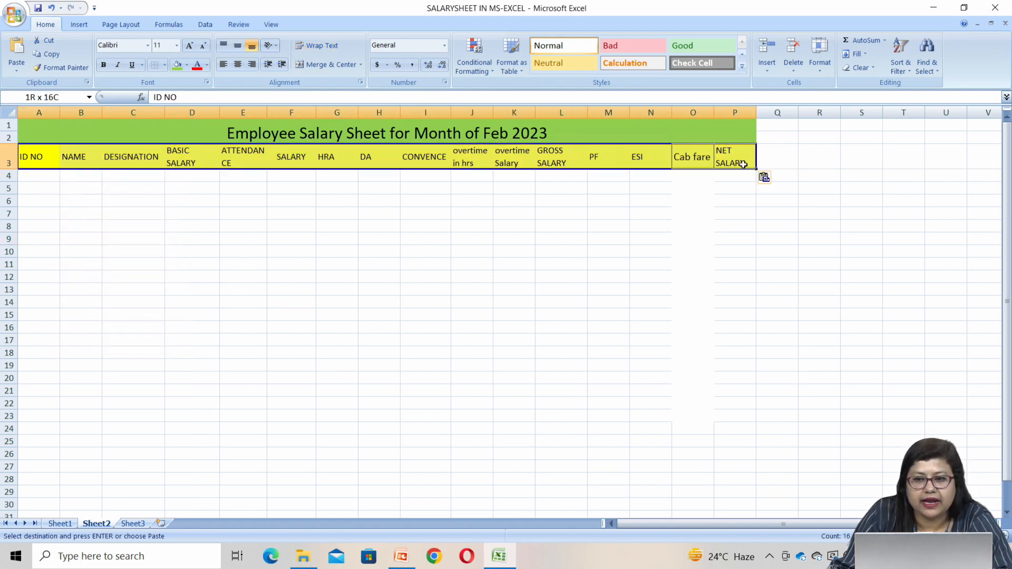
left_click(186, 64)
left_click(176, 91)
left_click(176, 390)
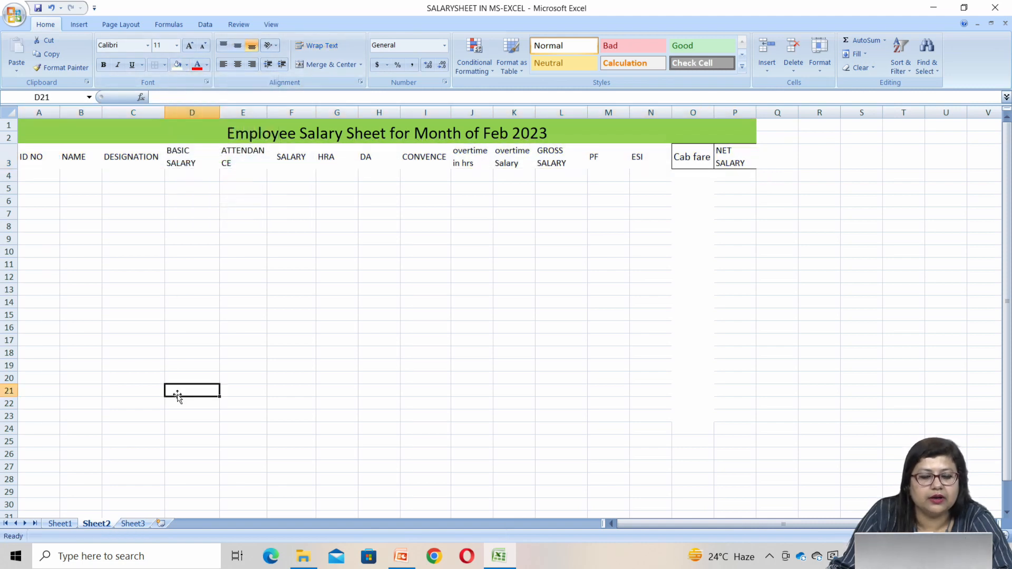
Fill the header cells A3:P3 with standard yellow
left_click_drag(29, 163, 729, 166)
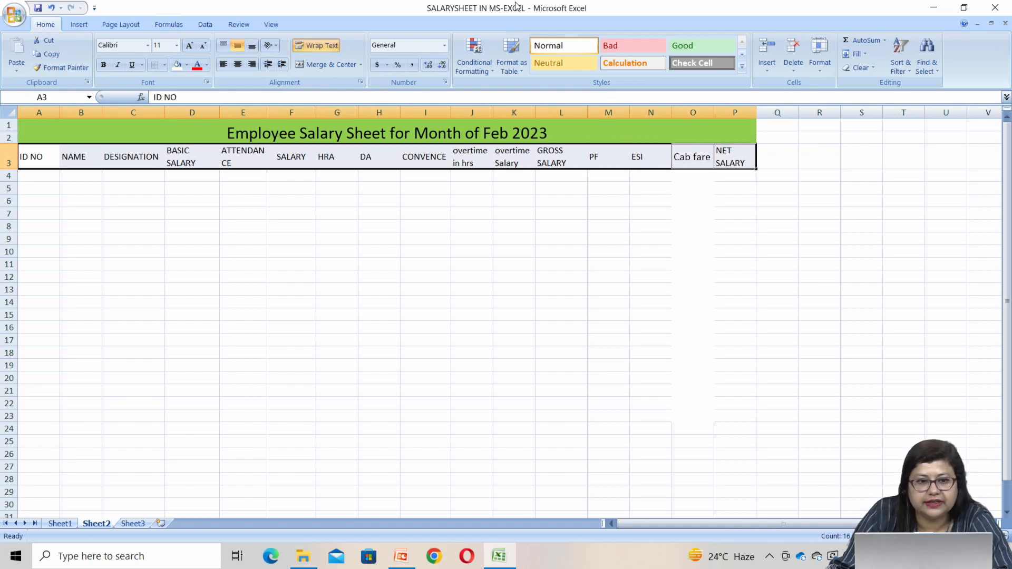
left_click(187, 64)
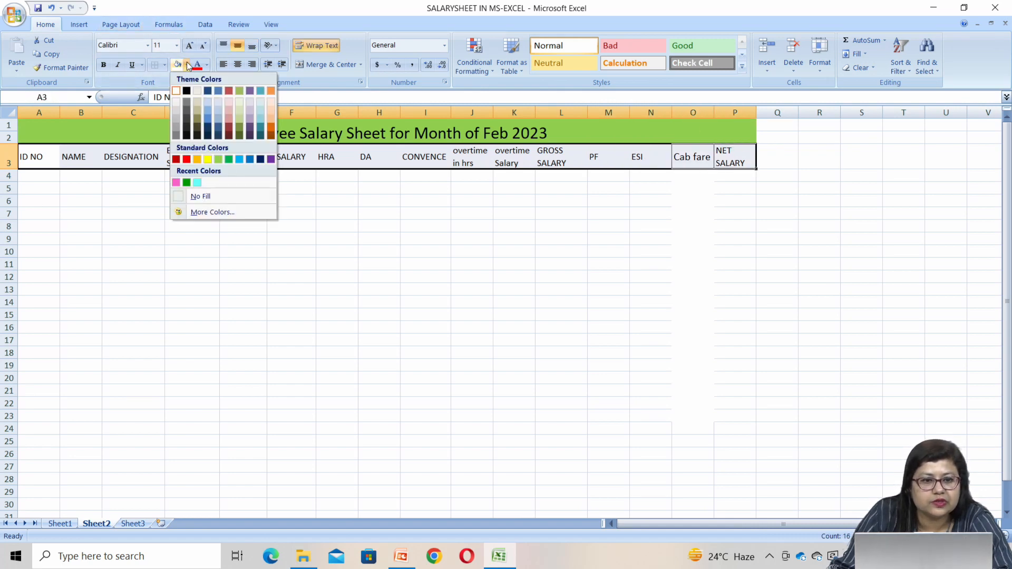
left_click(210, 159)
left_click(192, 364)
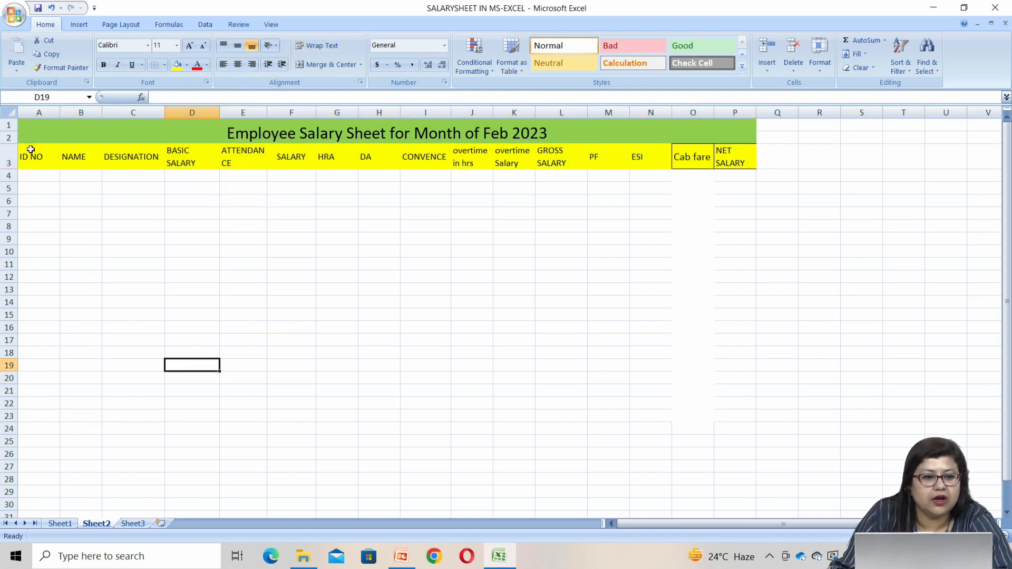
Apply All Borders to the range A3:P30 on Sheet2
left_click_drag(31, 150, 722, 501)
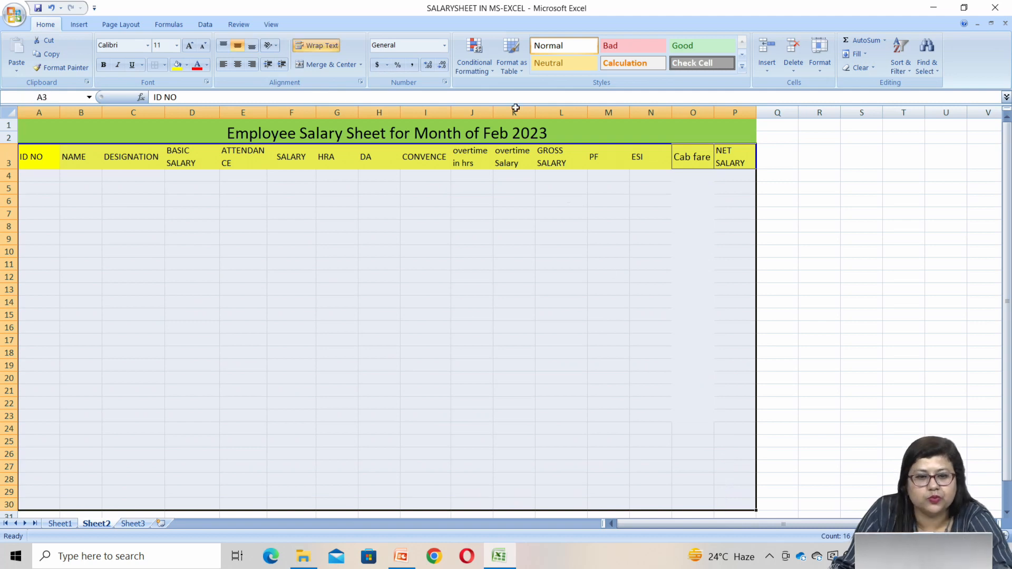
left_click(165, 66)
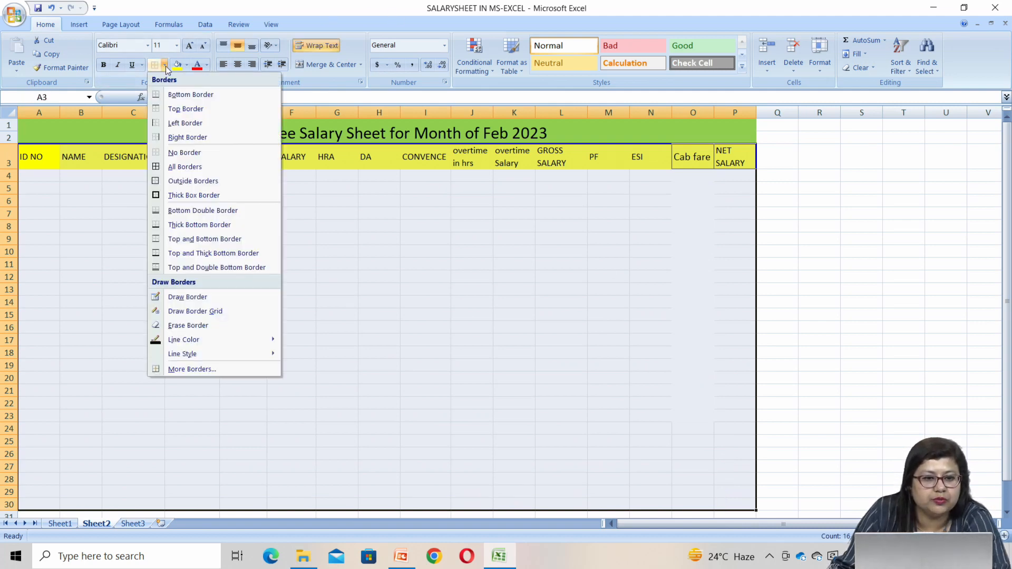
left_click(183, 167)
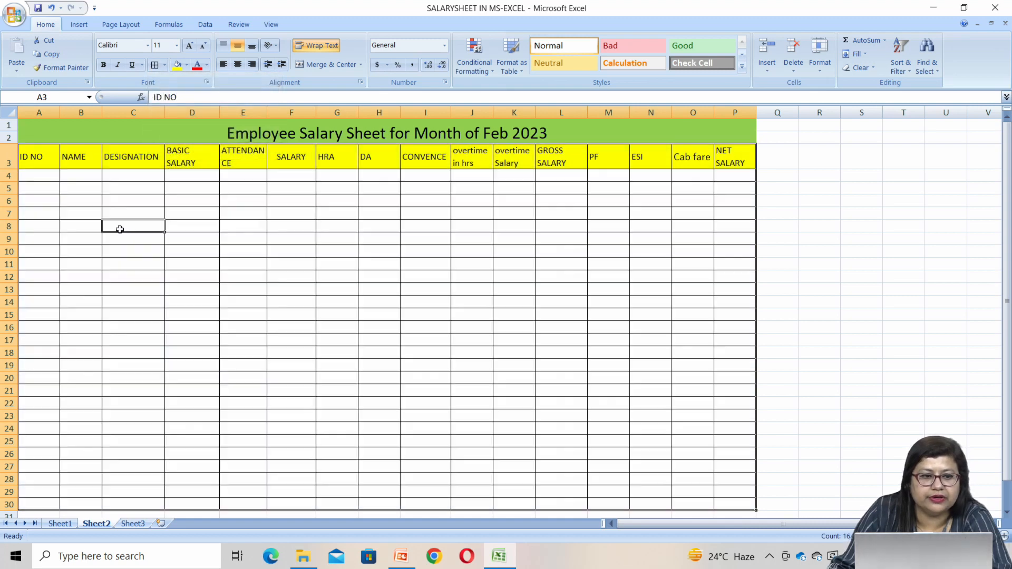
left_click(120, 230)
scroll(158, 251, "down", 2)
scroll(158, 251, "up", 2)
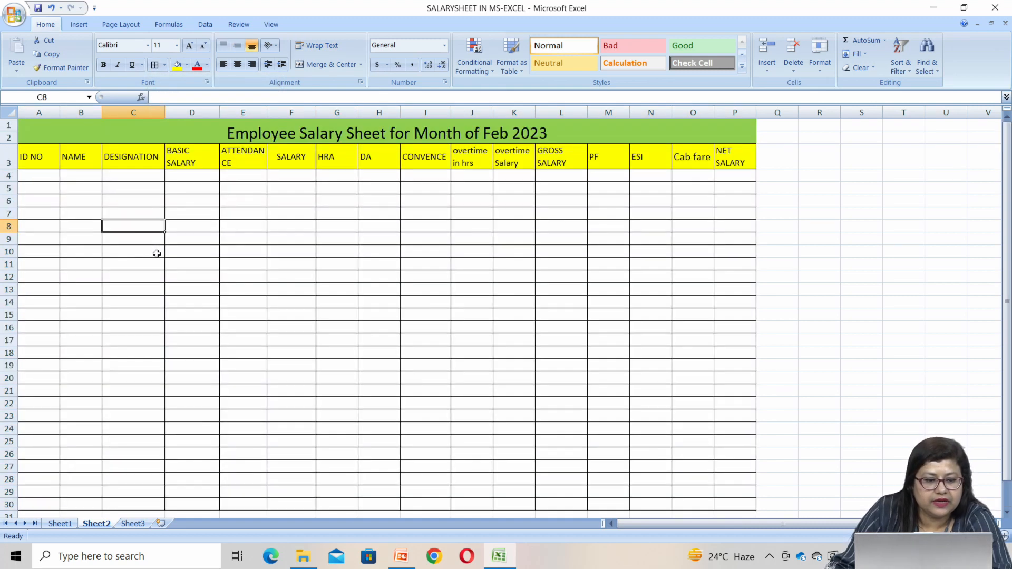
Copy the employee data in A4:E23, from ID number through attendance, on Sheet1 and paste it at cell A4 of Sheet2
left_click(55, 523)
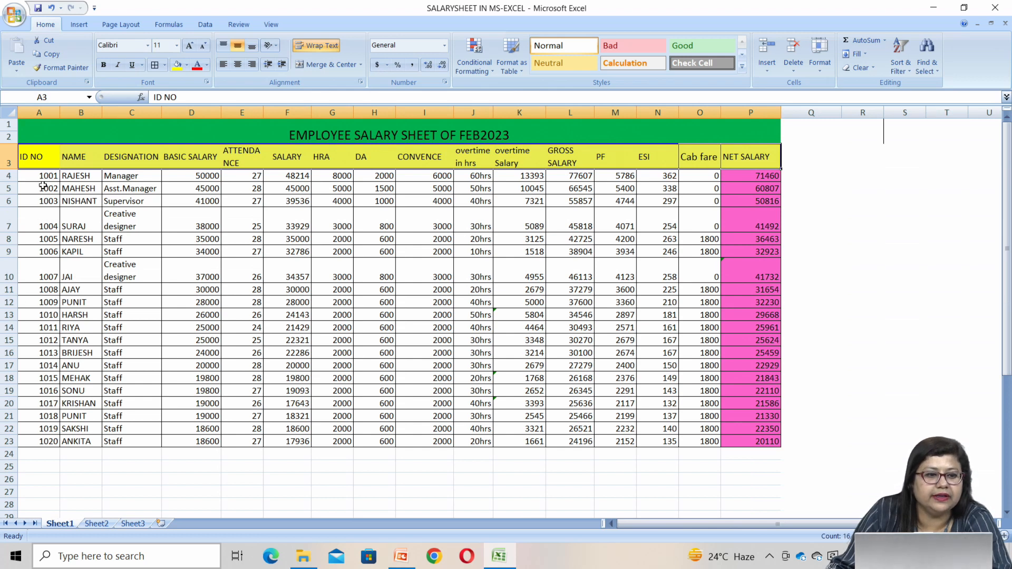
left_click_drag(42, 176, 241, 438)
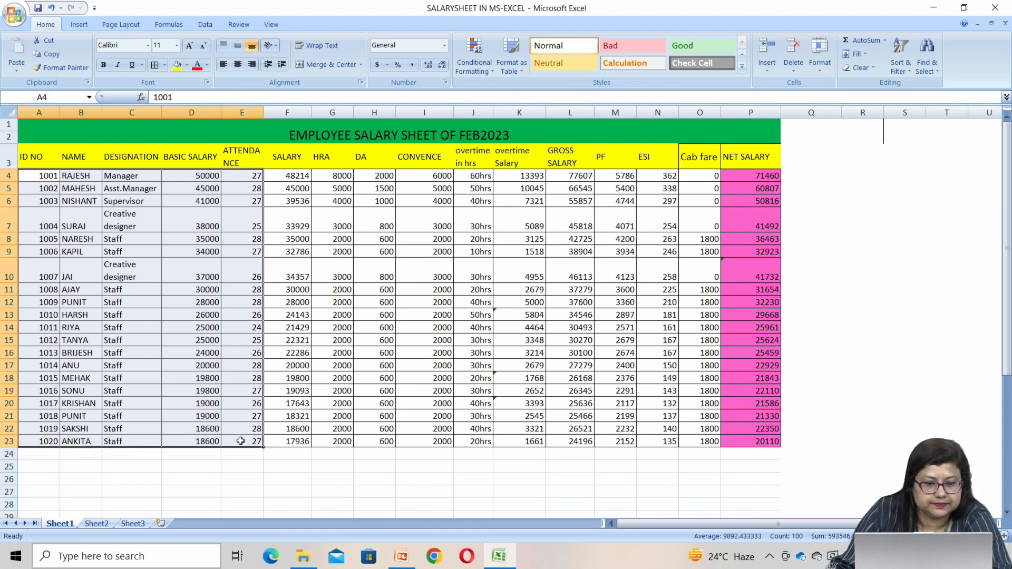
key("ctrl+c")
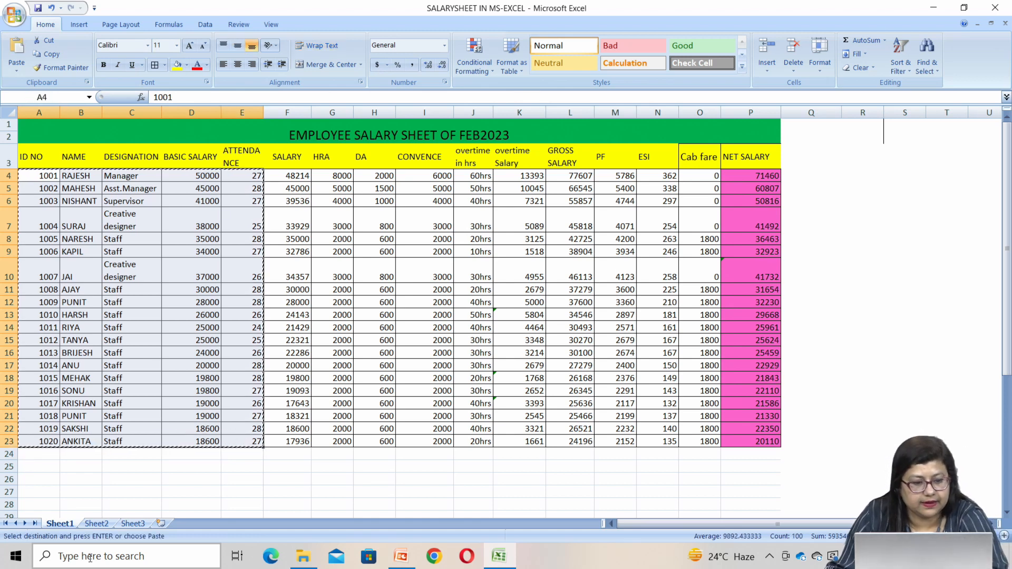
left_click(97, 523)
left_click(48, 175)
right_click(48, 174)
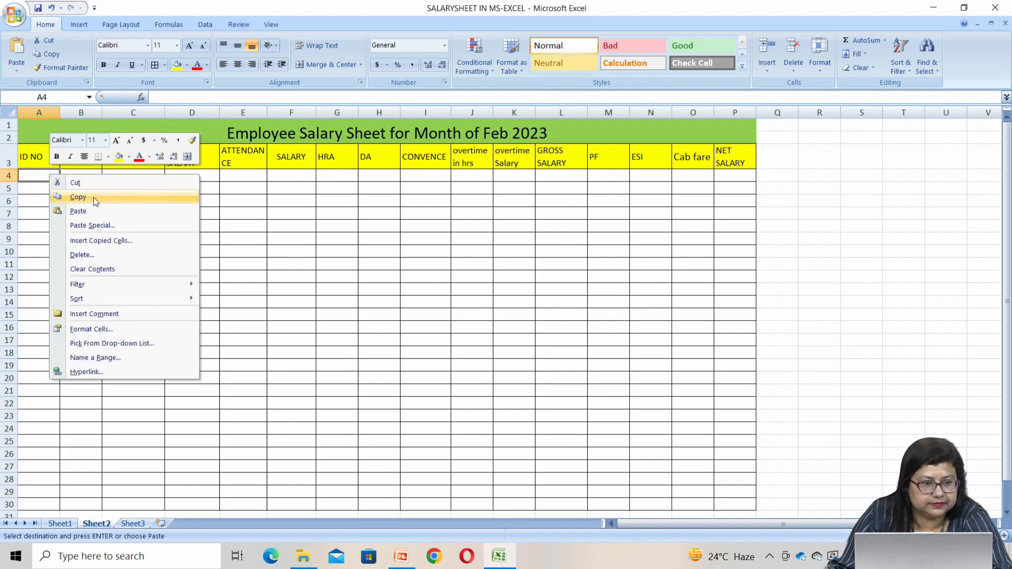
left_click(97, 210)
left_click(135, 325)
Remove all borders from the empty rows A24:P30 below the employee data
scroll(54, 341, "down", 3)
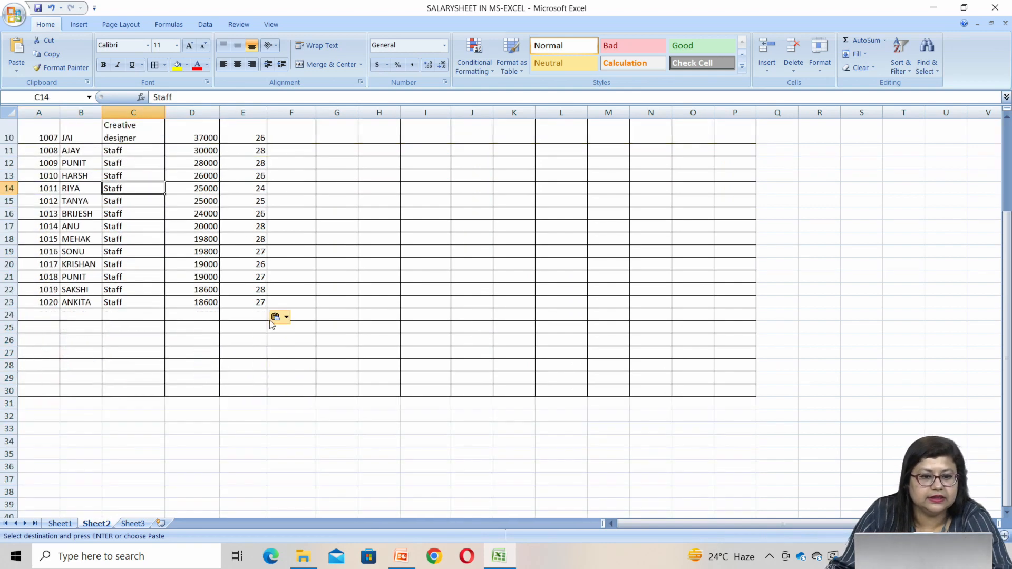
left_click_drag(19, 314, 731, 393)
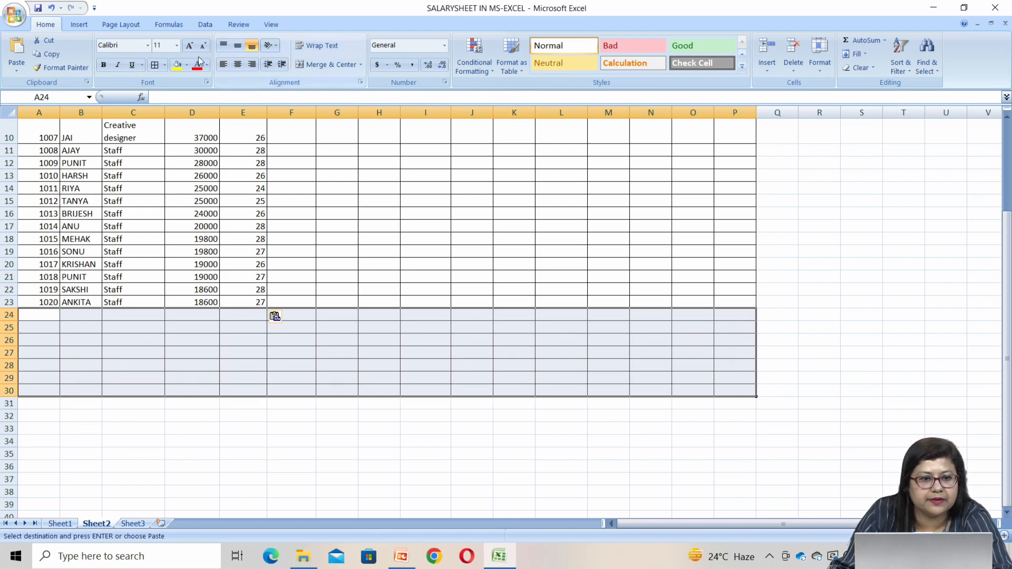
left_click(160, 67)
left_click(165, 65)
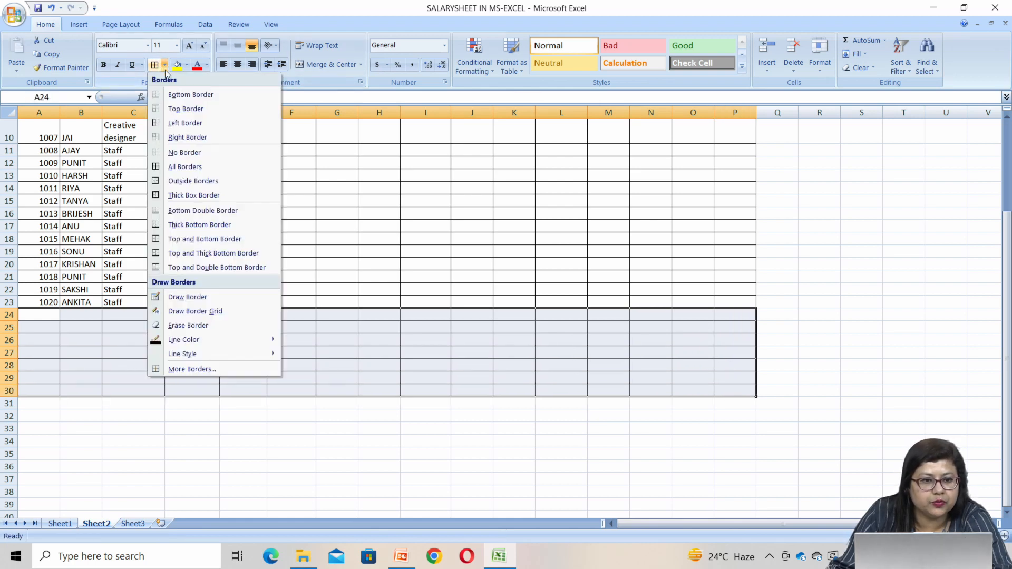
left_click(171, 151)
left_click(123, 465)
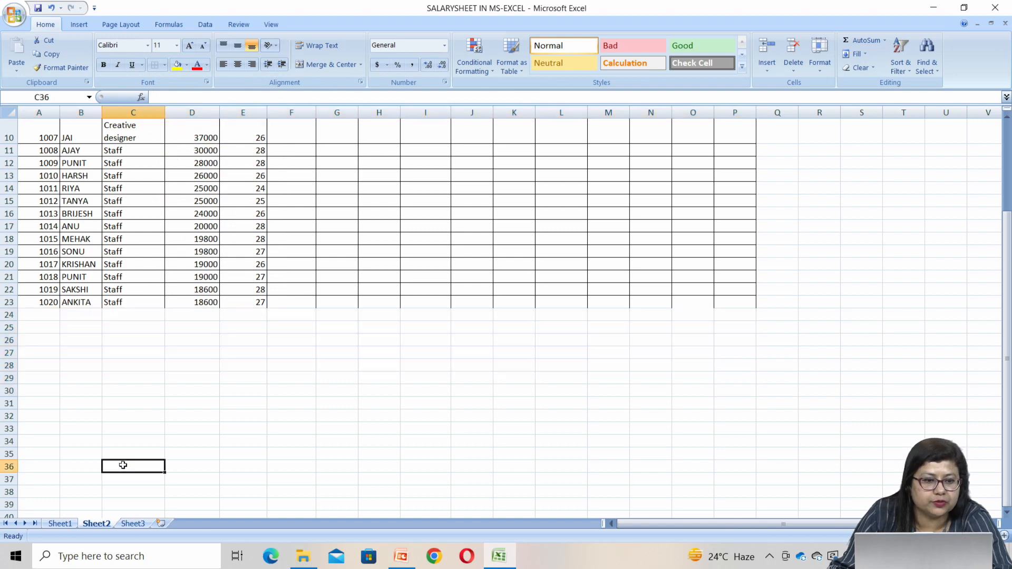
Apply All Borders to the last employee row, A23:P23
left_click_drag(41, 301, 730, 301)
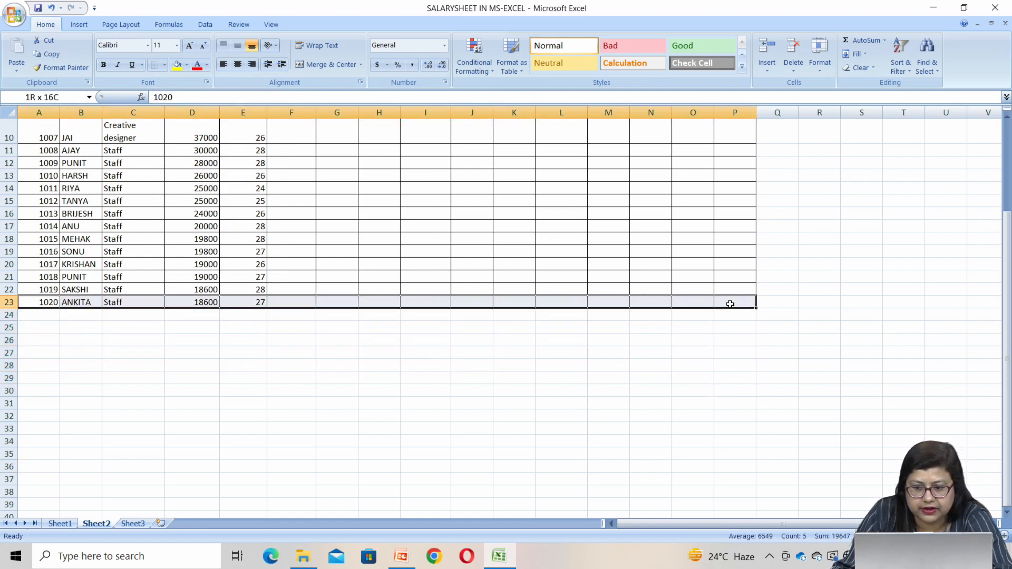
left_click(164, 65)
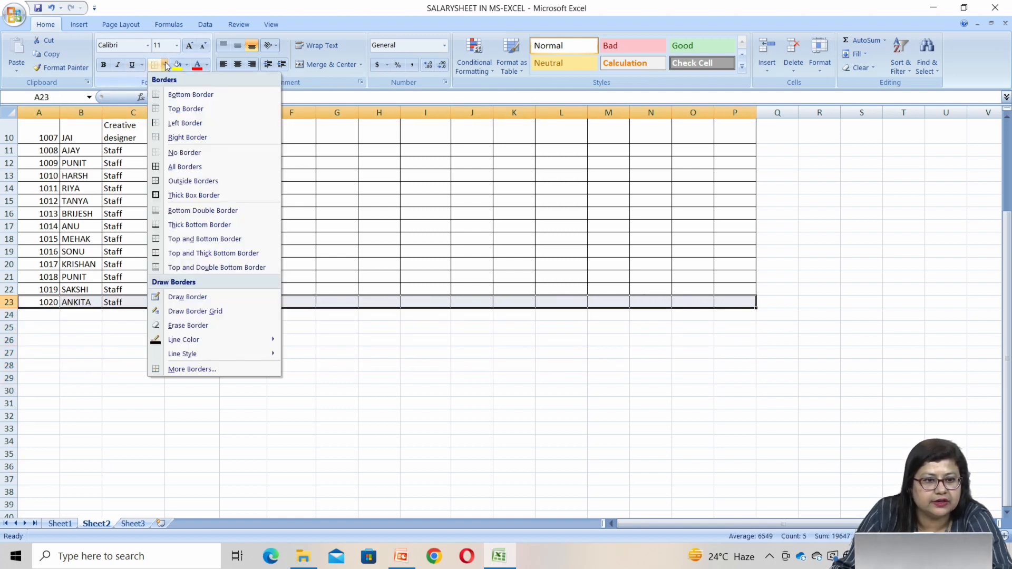
left_click(178, 168)
Set the font colour of the ID numbers in A4:A23 to standard dark blue
scroll(373, 213, "up", 3)
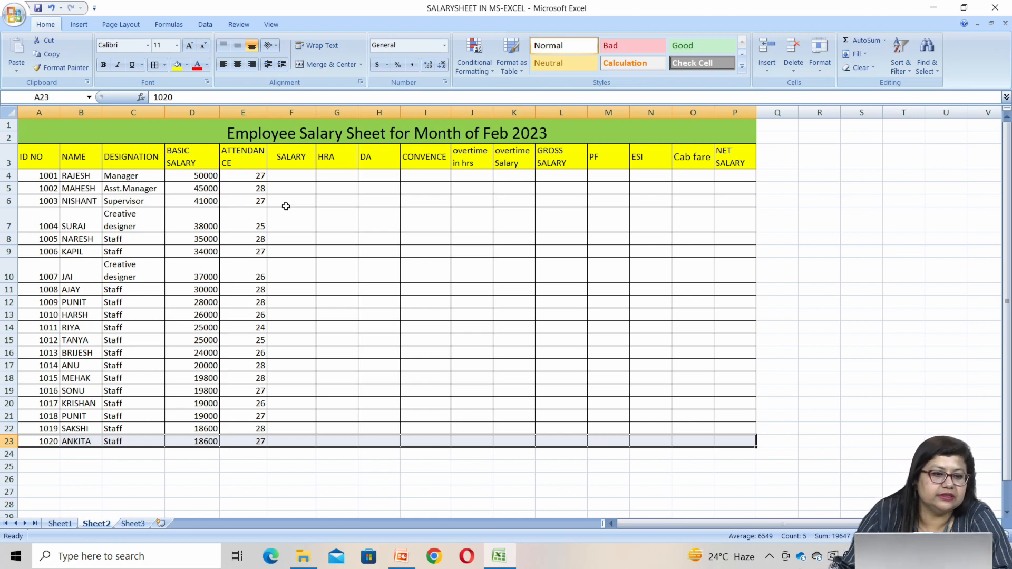
left_click_drag(45, 174, 42, 440)
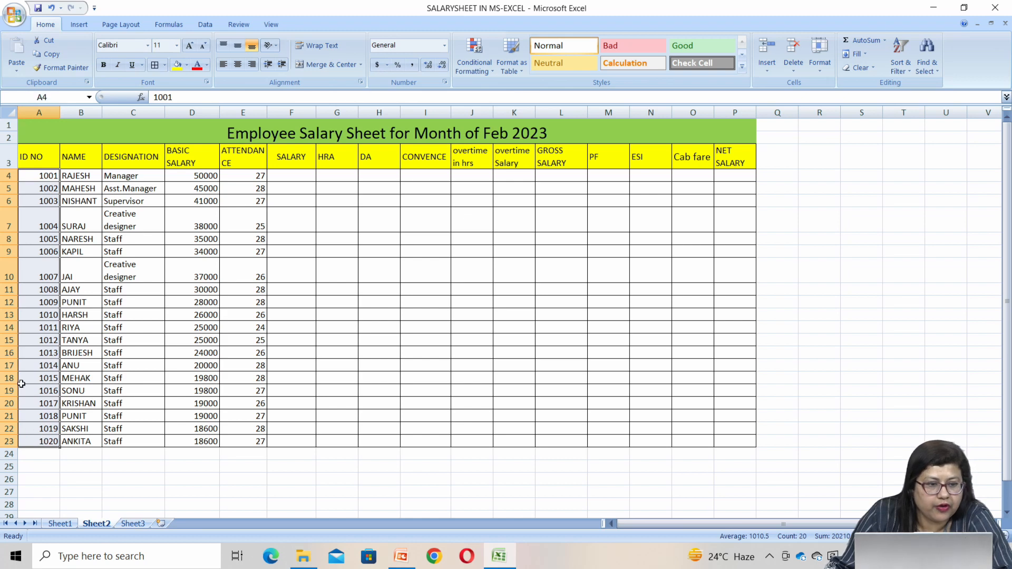
left_click(208, 64)
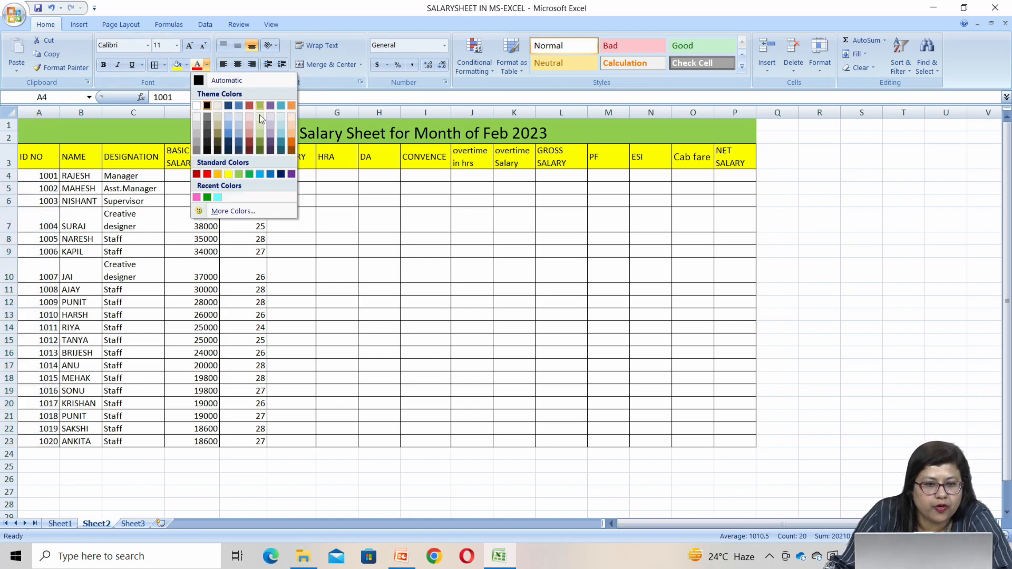
left_click(279, 138)
left_click(207, 65)
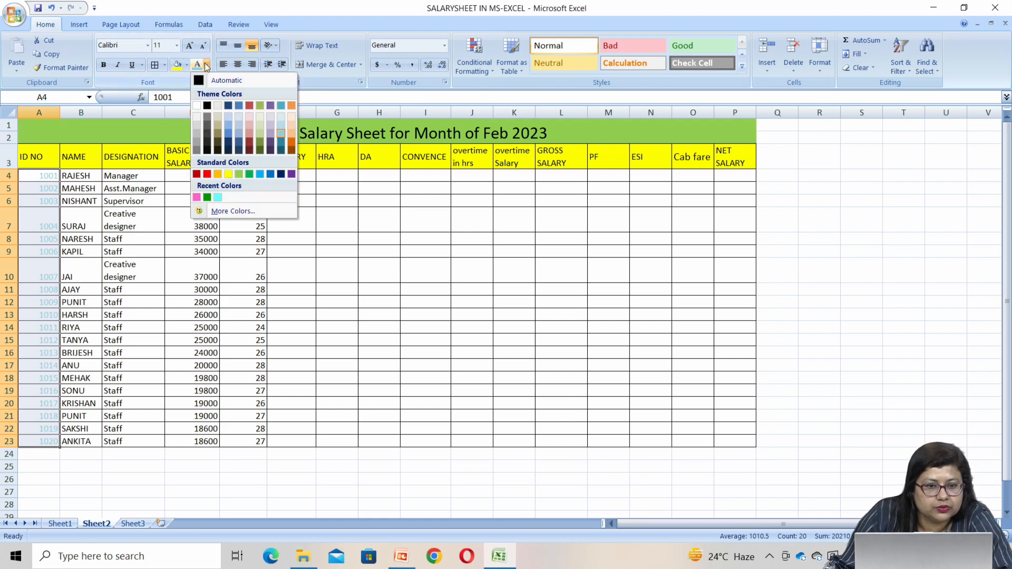
left_click(280, 175)
left_click(119, 407)
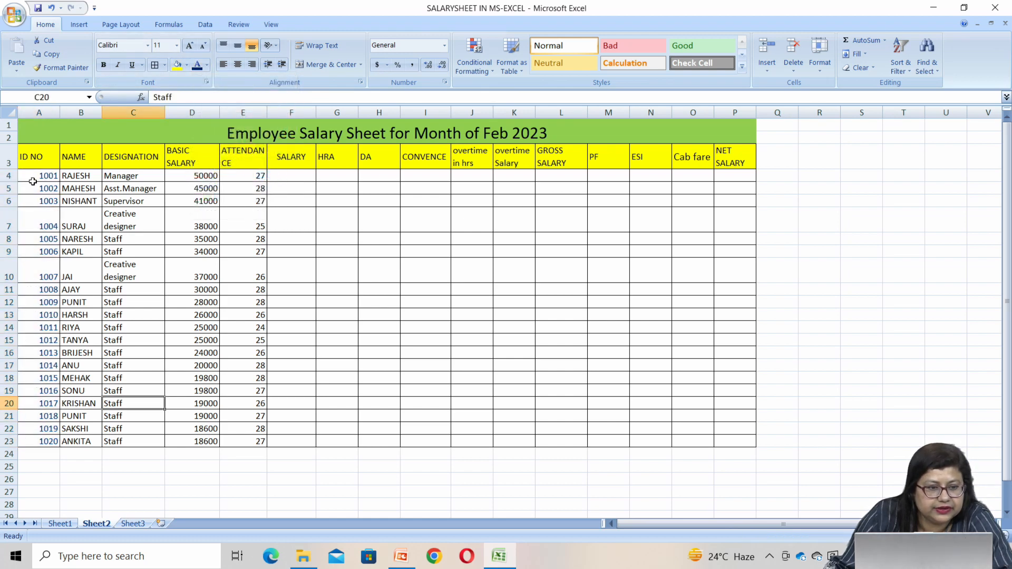
Fill the ID number cells A4:A23 with light orange from the theme colours
left_click_drag(40, 175, 48, 441)
left_click(186, 66)
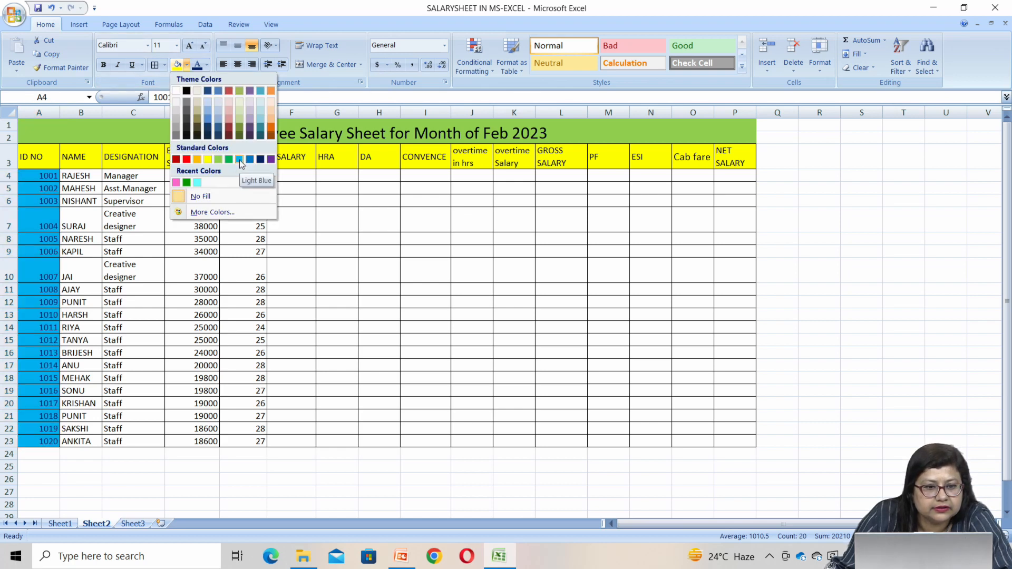
left_click(270, 121)
left_click(402, 321)
left_click(400, 269)
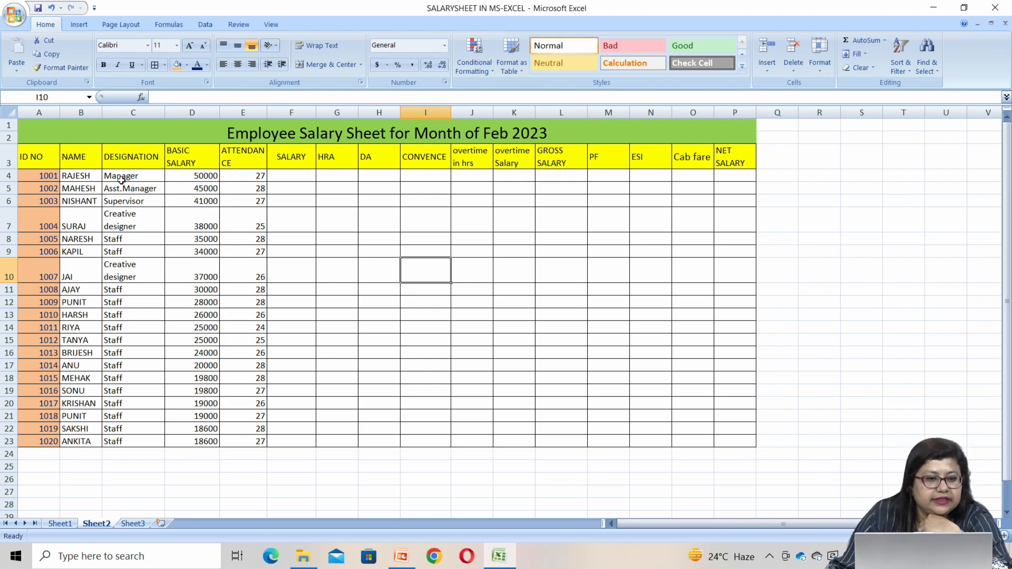
left_click_drag(122, 177, 127, 223)
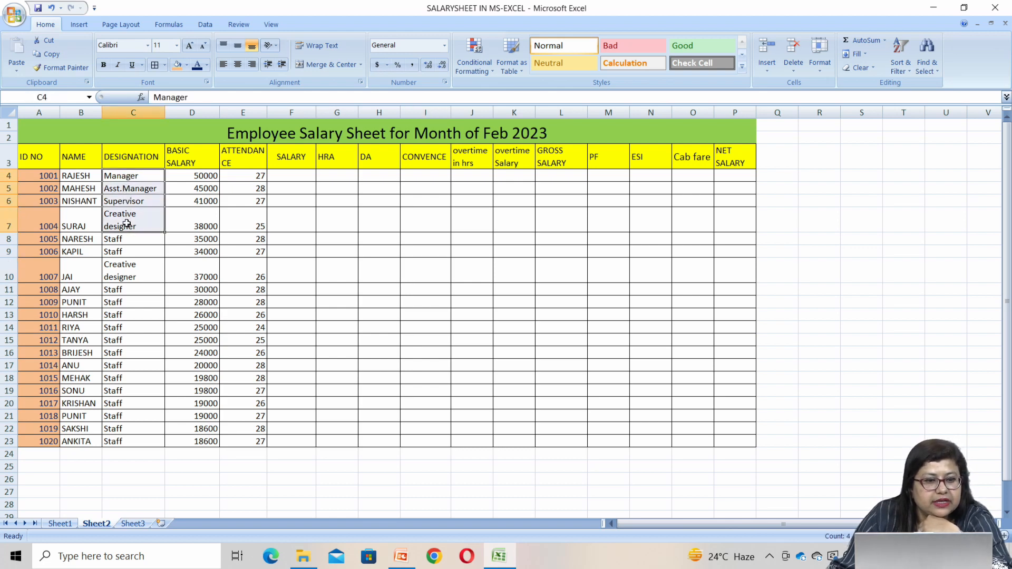
left_click(378, 251)
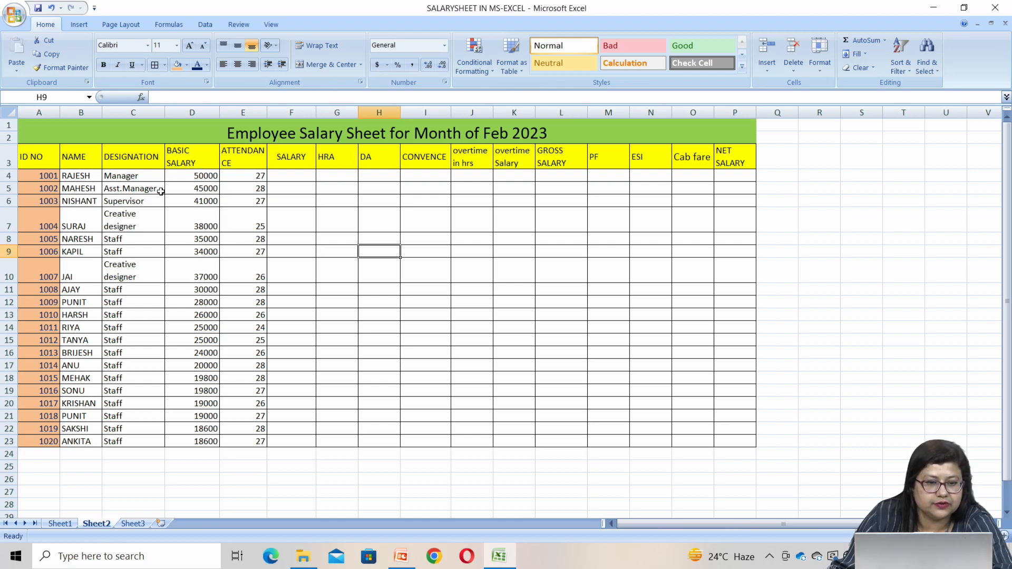
Fill the basic salary cells D4:D23 with light aqua from the theme colours
left_click_drag(175, 176, 186, 442)
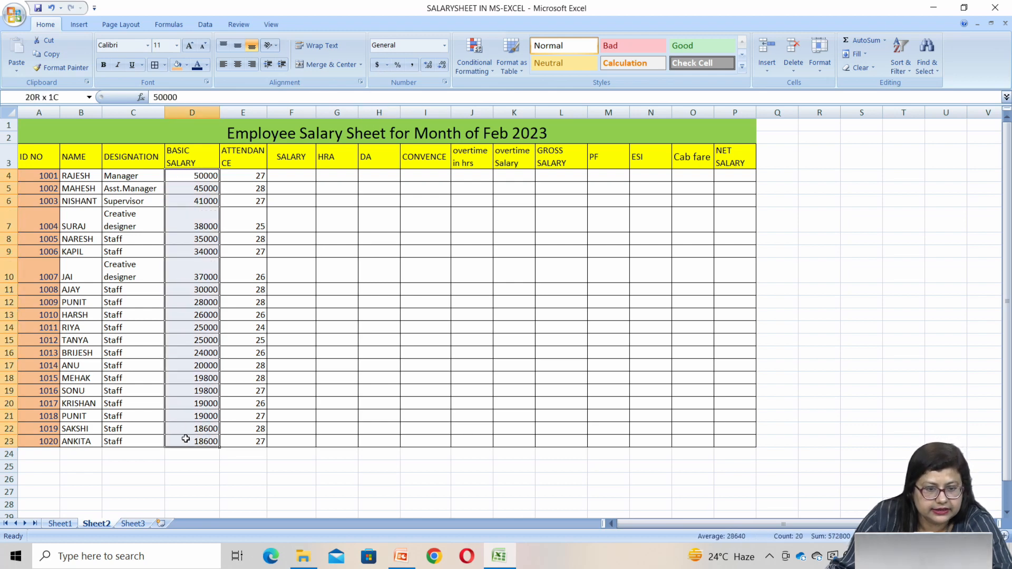
left_click(187, 64)
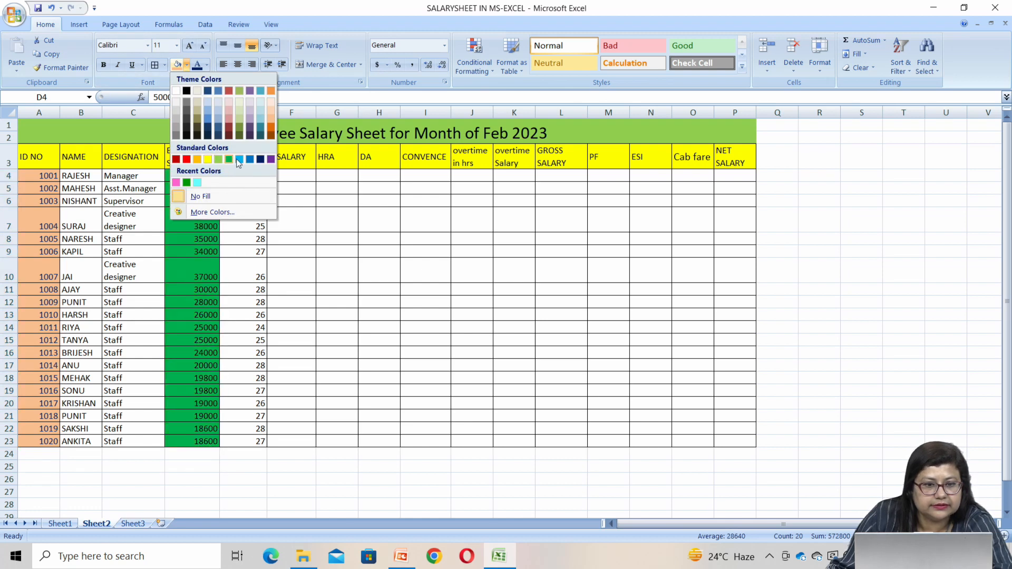
left_click(260, 122)
left_click(360, 291)
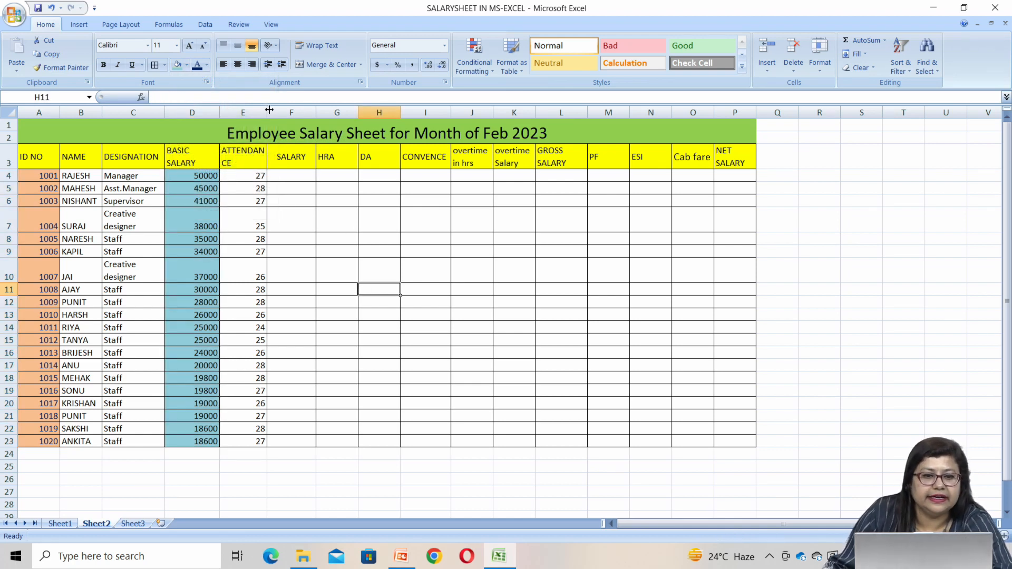
Narrow the ATTENDANCE column E and the DESIGNATION column C
left_click_drag(268, 109, 252, 111)
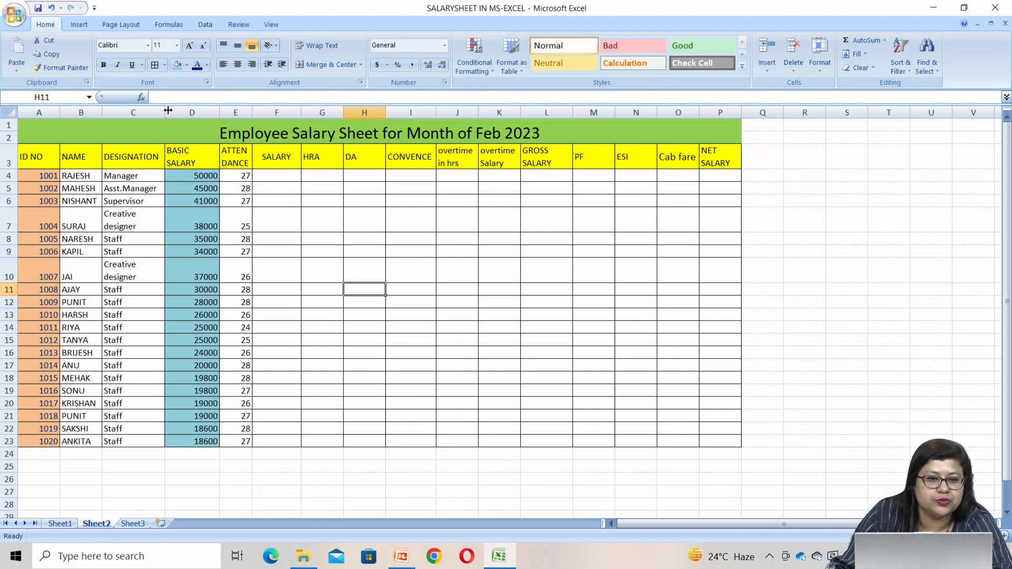
left_click_drag(167, 110, 159, 110)
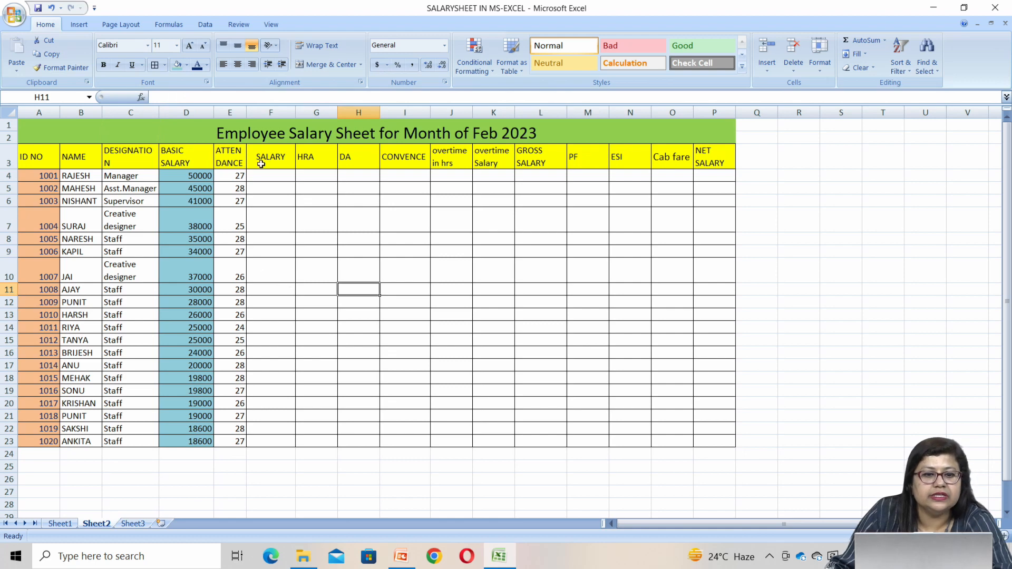
Examine the salary formula in F4 of Sheet1 and the basic salary and attendance cells it refers to
left_click(194, 174)
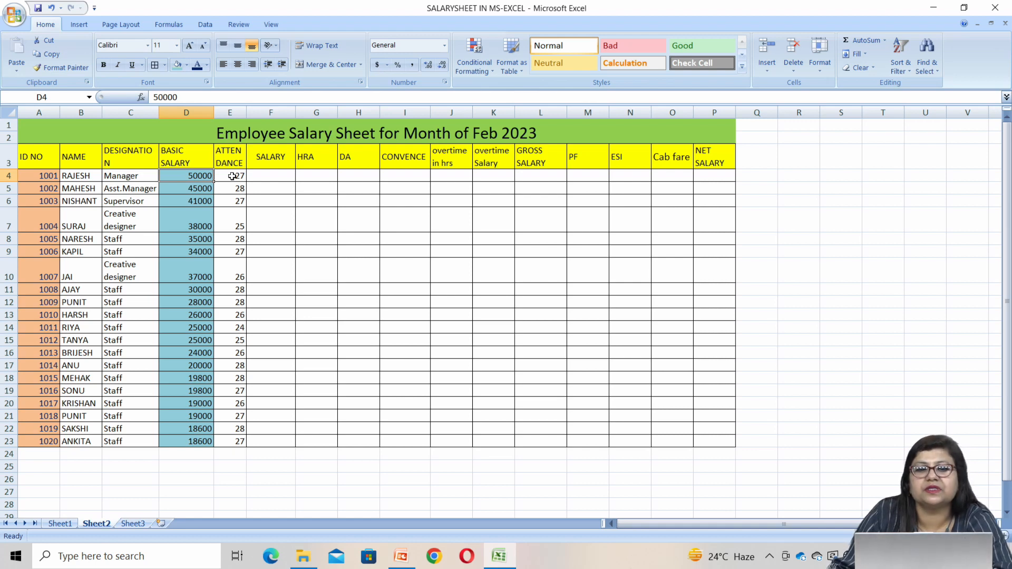
left_click(259, 176)
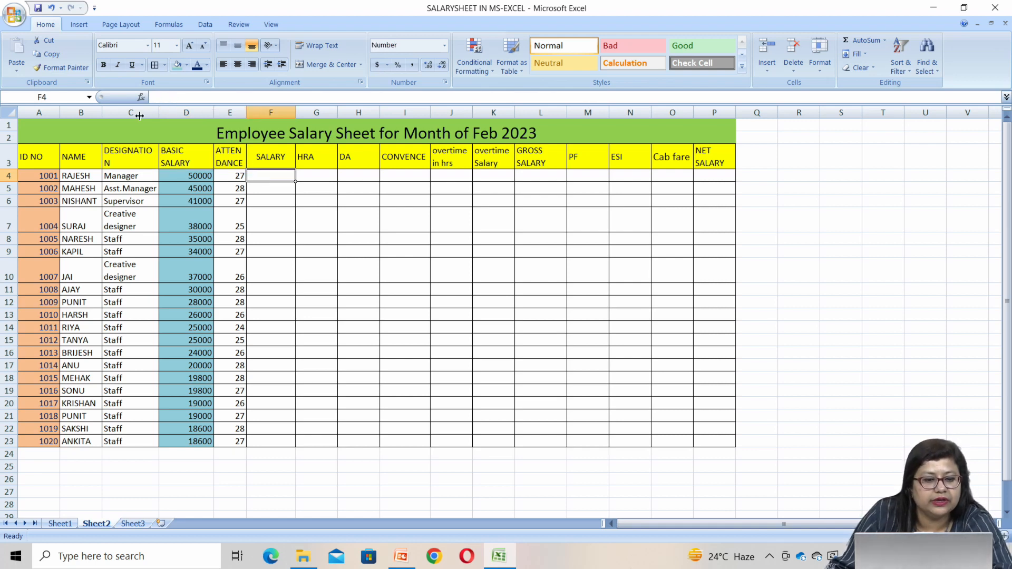
left_click(59, 523)
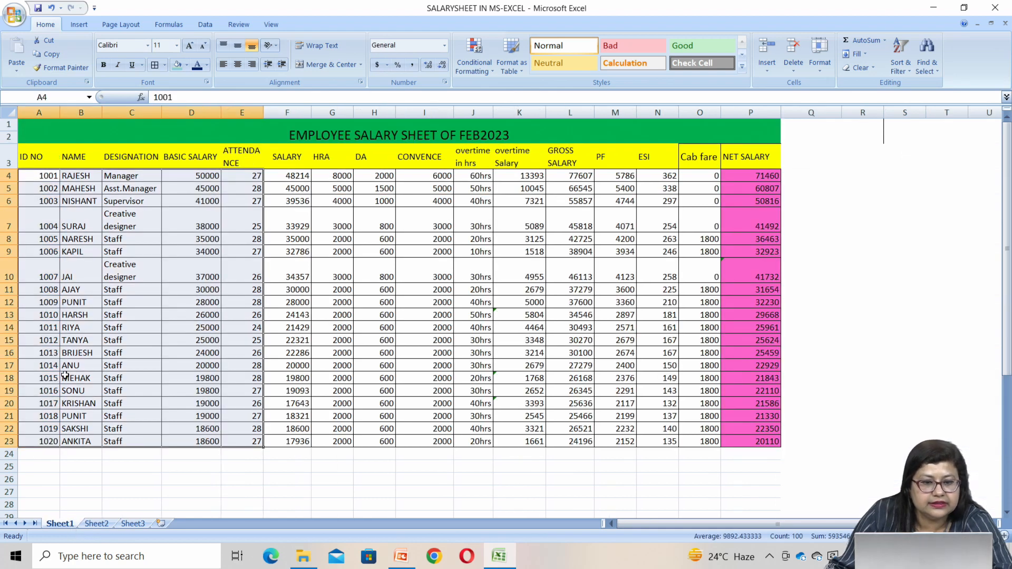
left_click(286, 175)
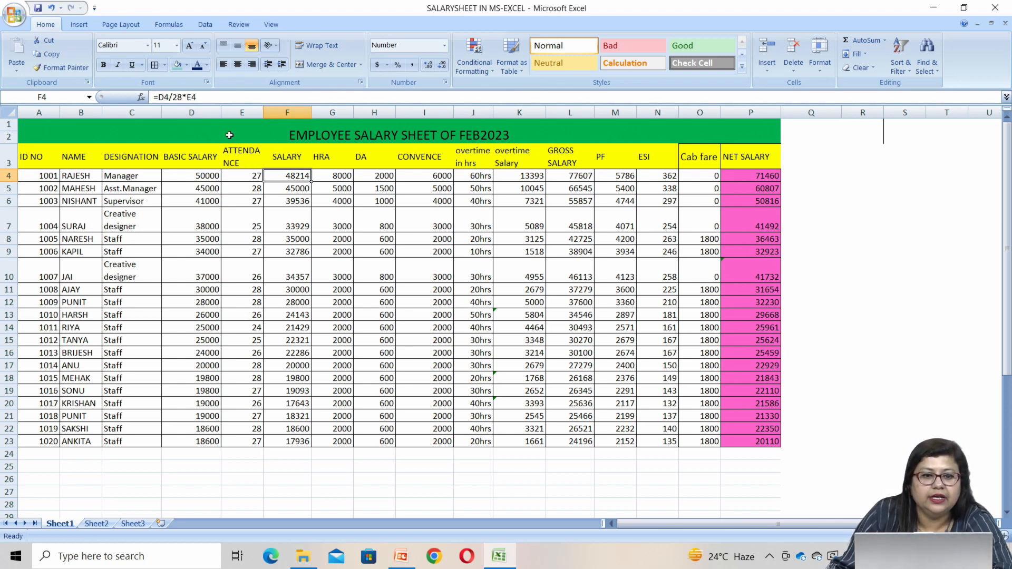
left_click(255, 176)
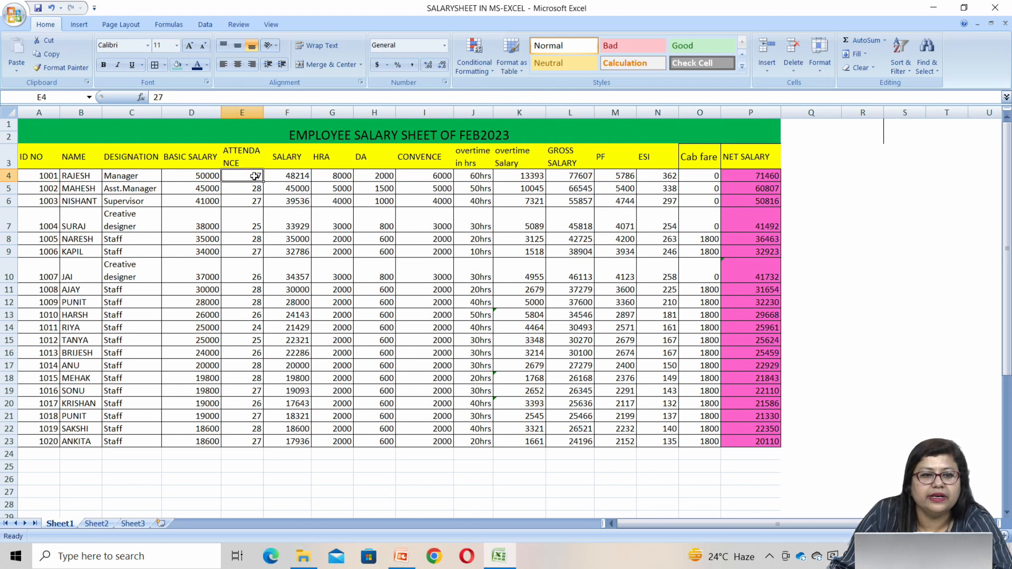
left_click(196, 176)
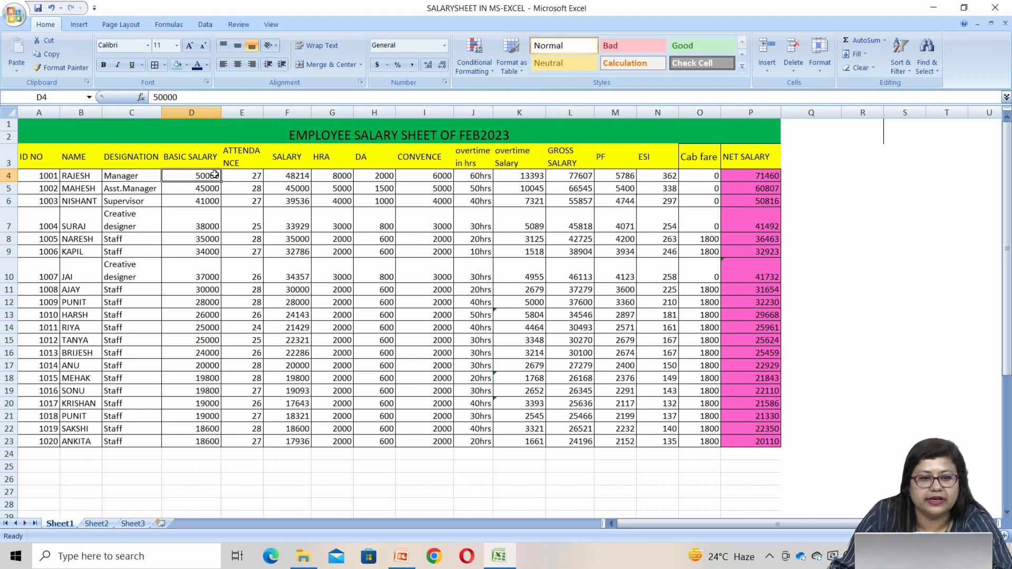
left_click(247, 176)
left_click(278, 176)
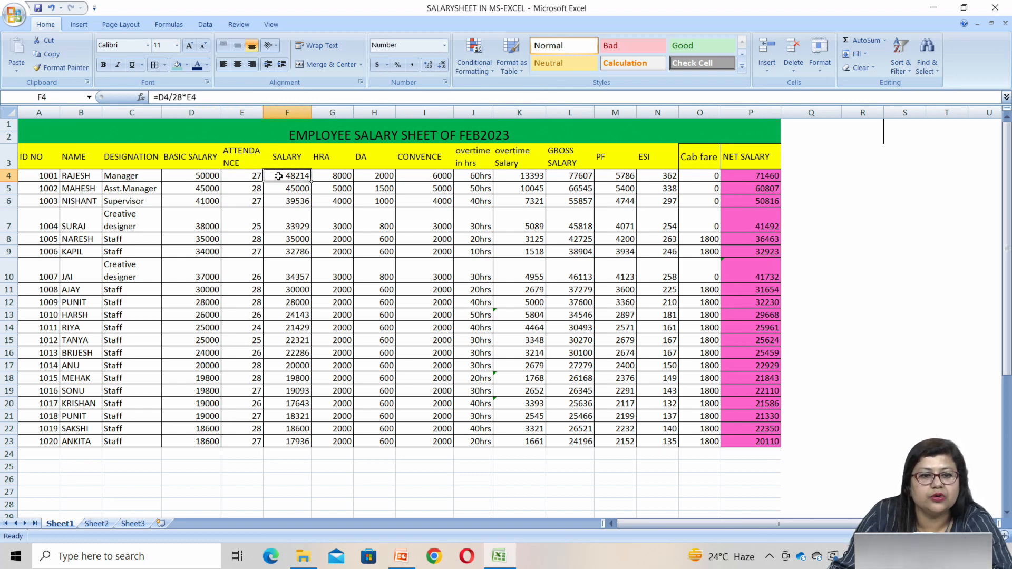
Enter the formula =D4/28*E4 in the first SALARY cell, F4, on Sheet2
left_click(97, 523)
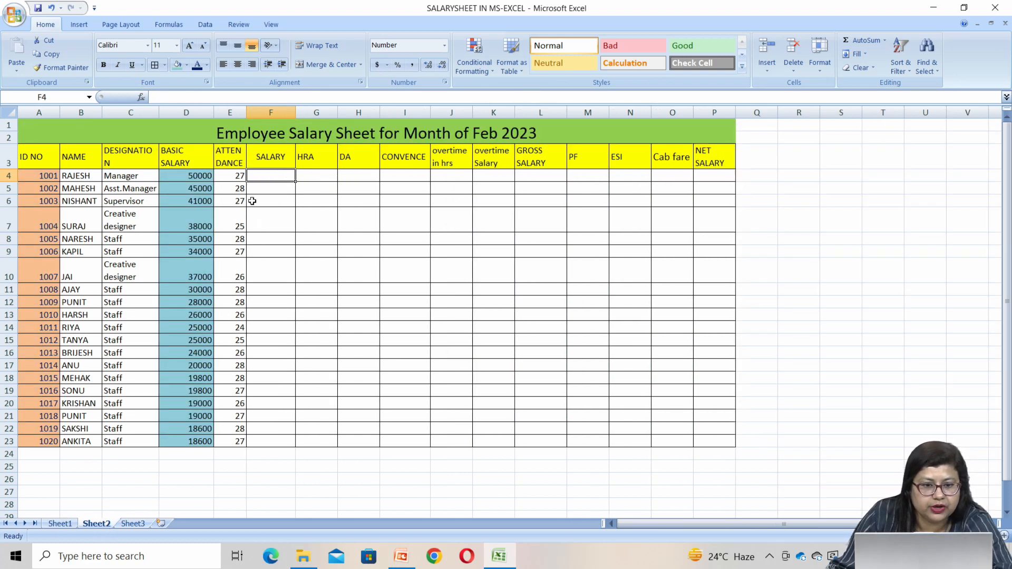
type("=")
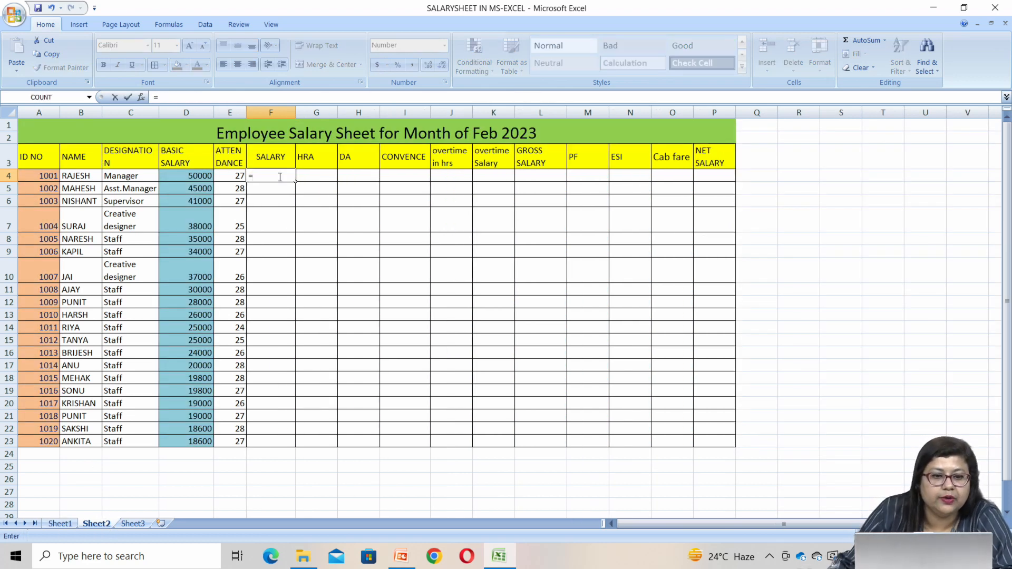
left_click(180, 178)
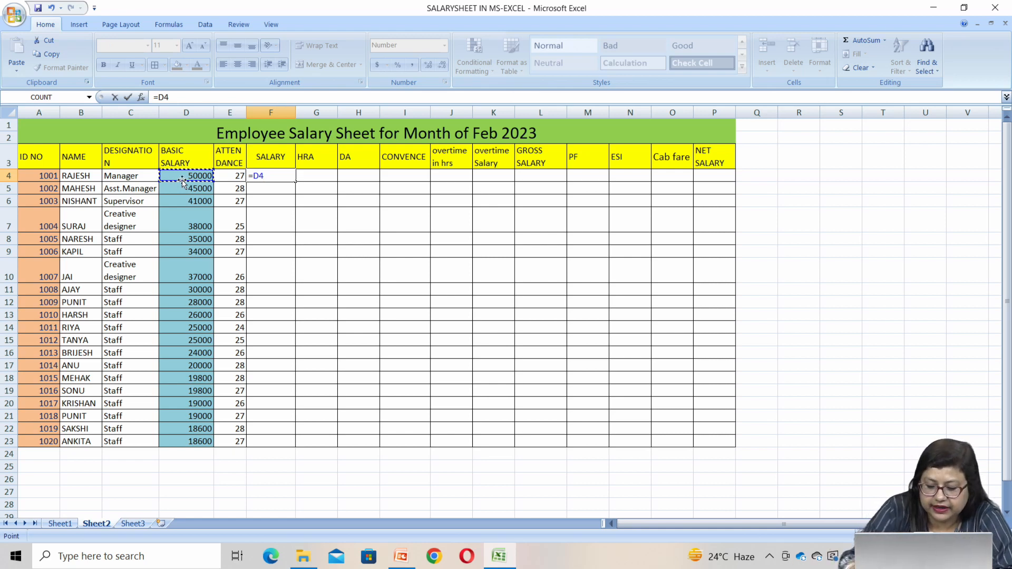
type("/28")
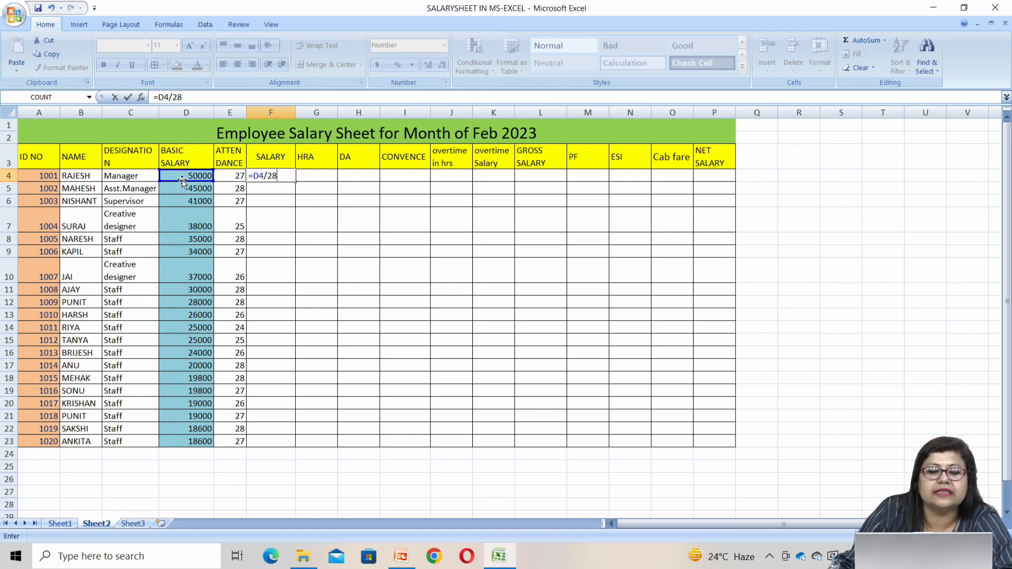
type("*")
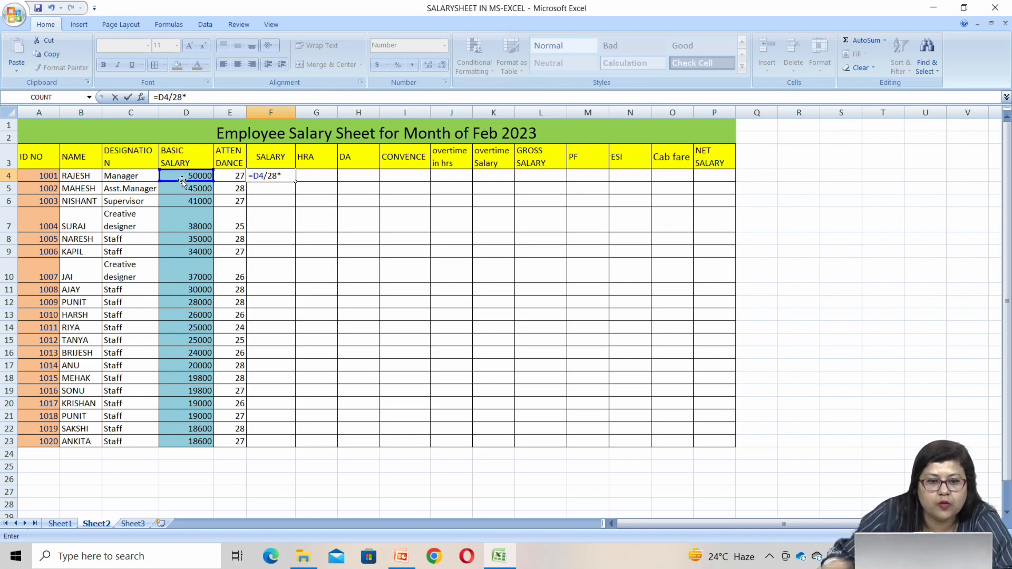
left_click(232, 174)
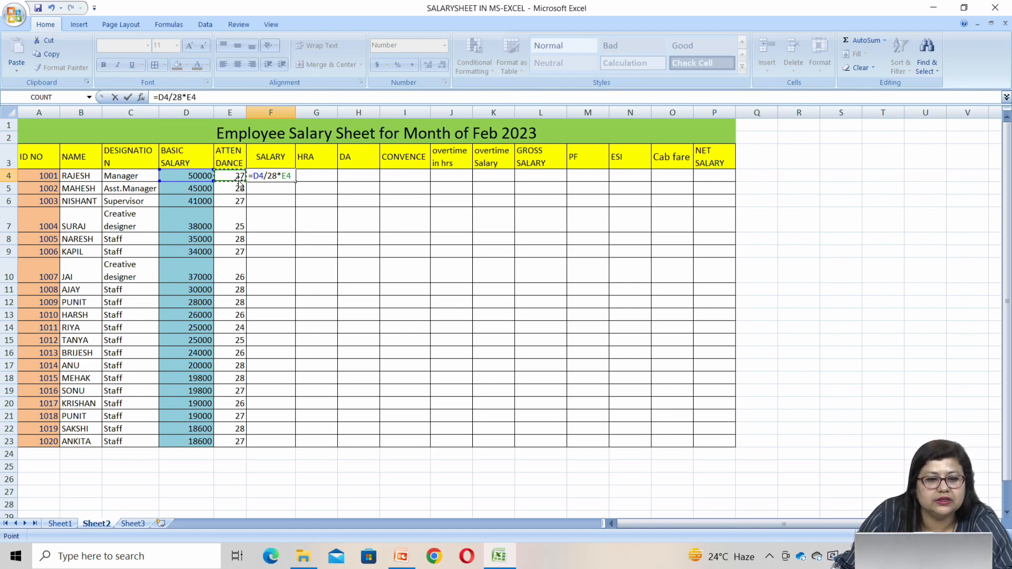
key("Return")
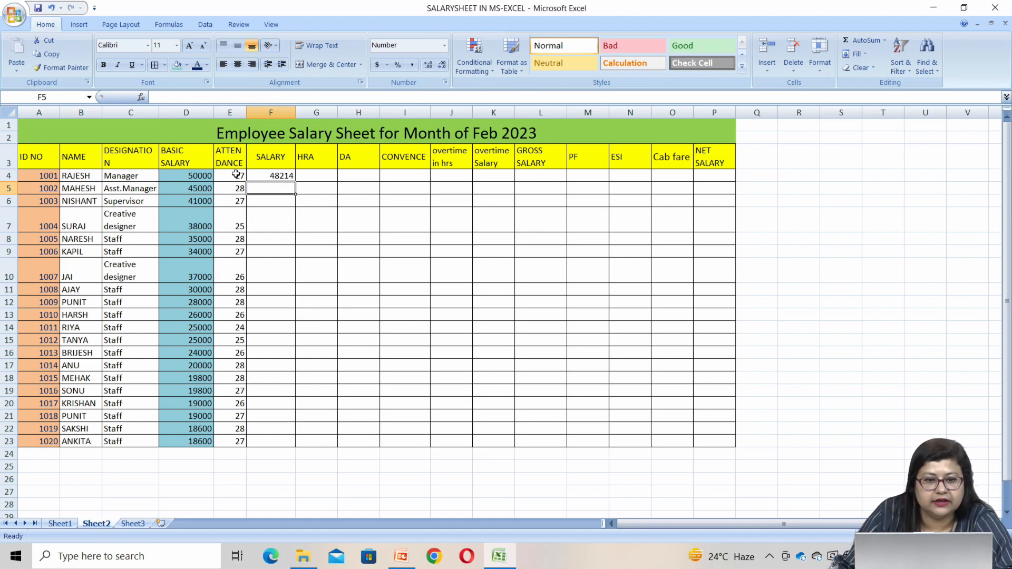
Fill the salary formula from F4 down to F23 and check rows 5 and 6 against their basic salary and attendance
left_click(284, 175)
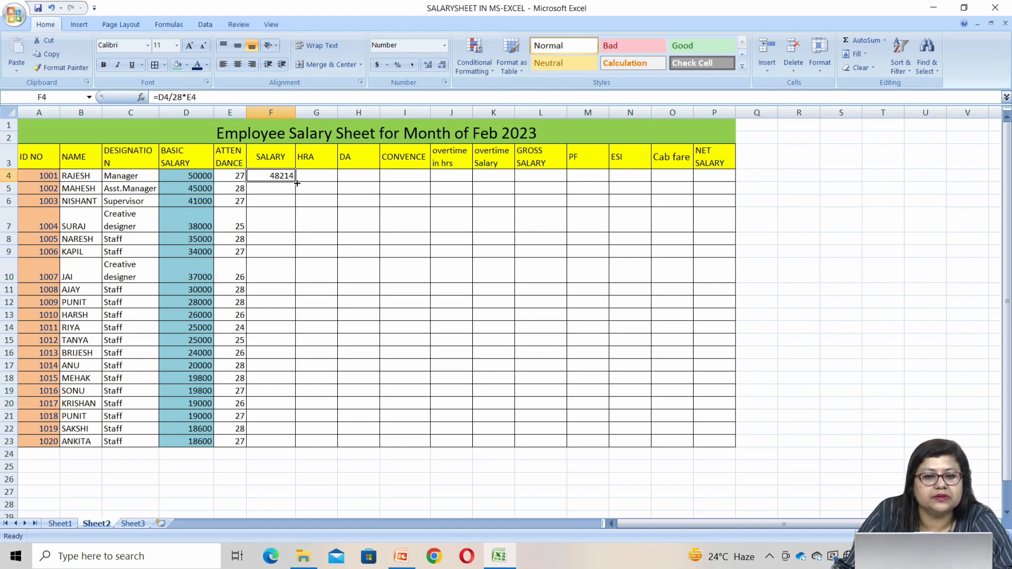
left_click_drag(297, 182, 289, 442)
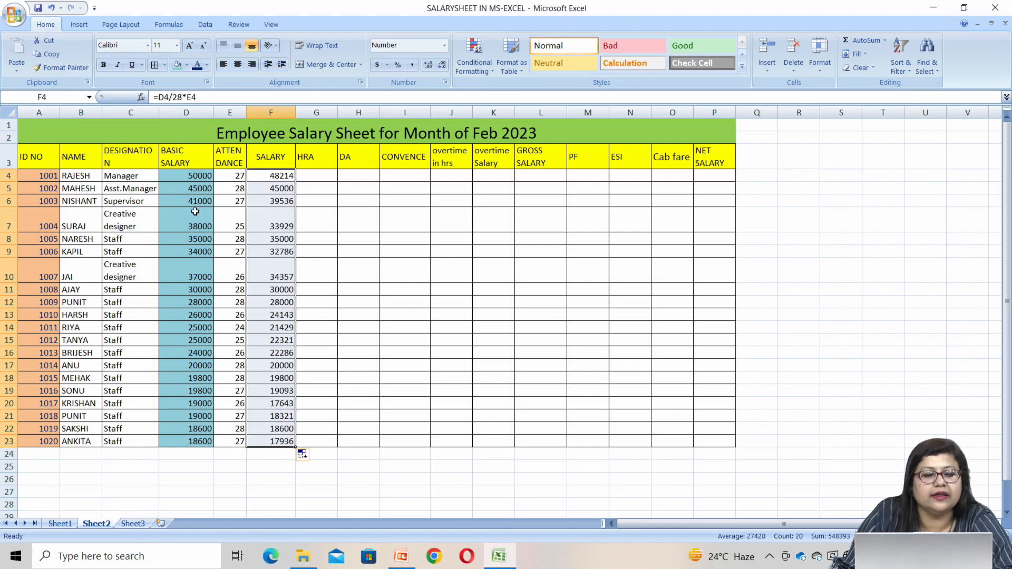
left_click(188, 191)
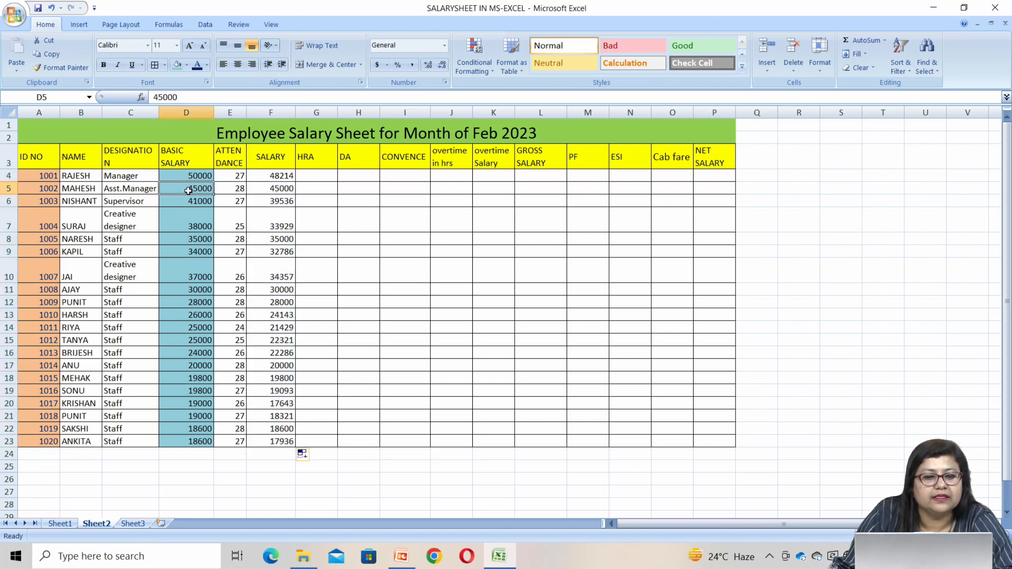
left_click(231, 194)
left_click(269, 191)
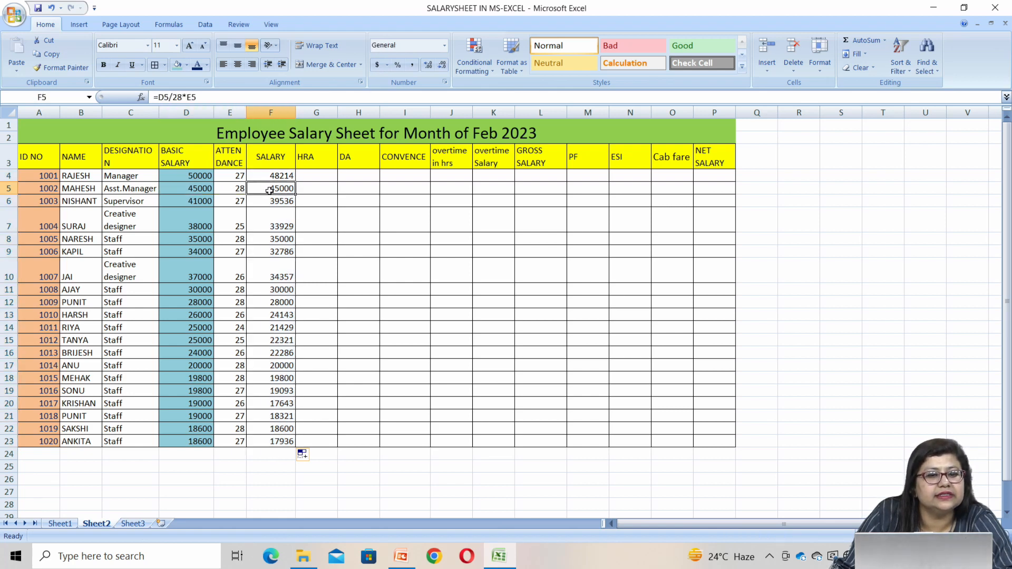
left_click(185, 201)
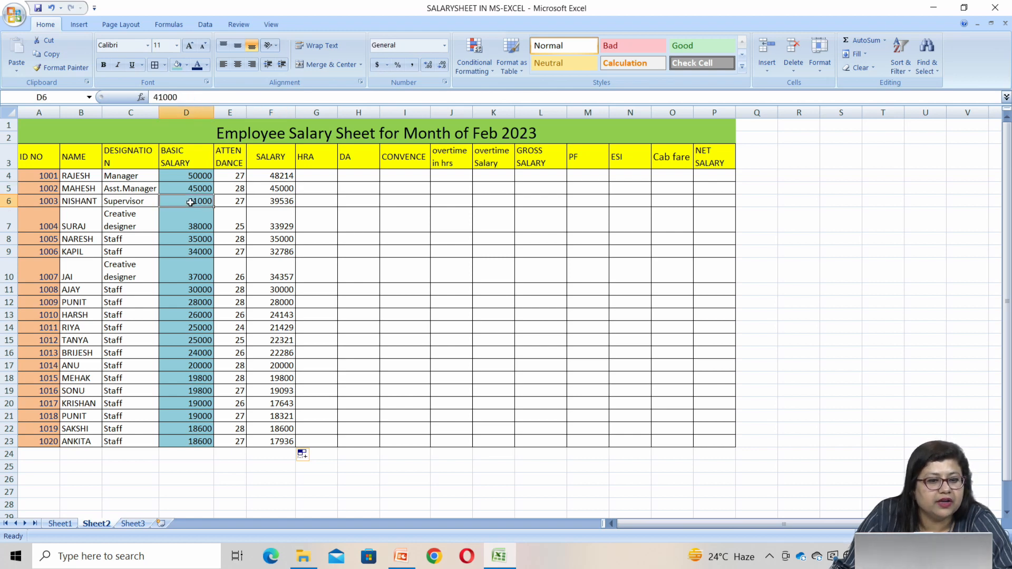
left_click(232, 202)
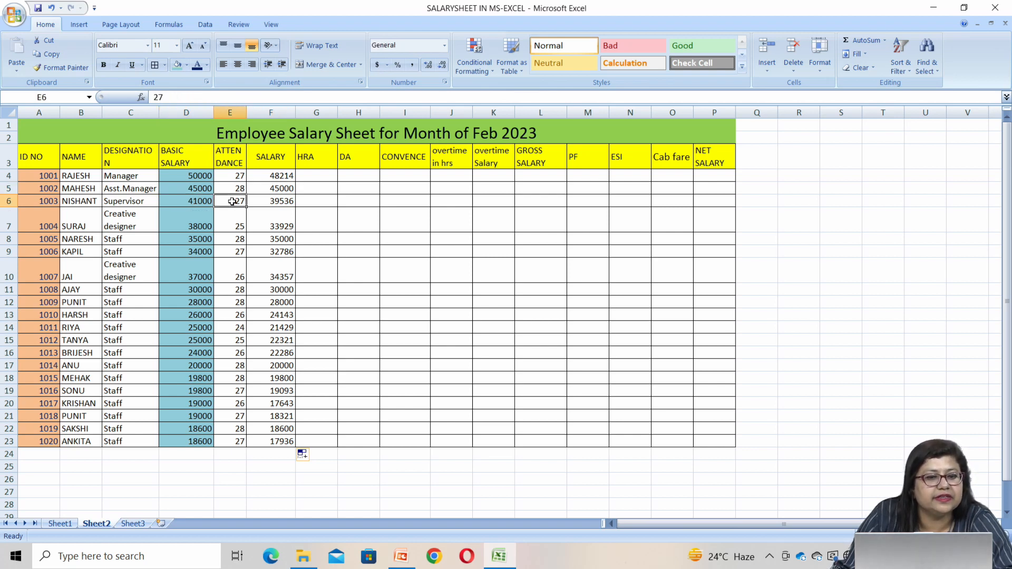
left_click(272, 206)
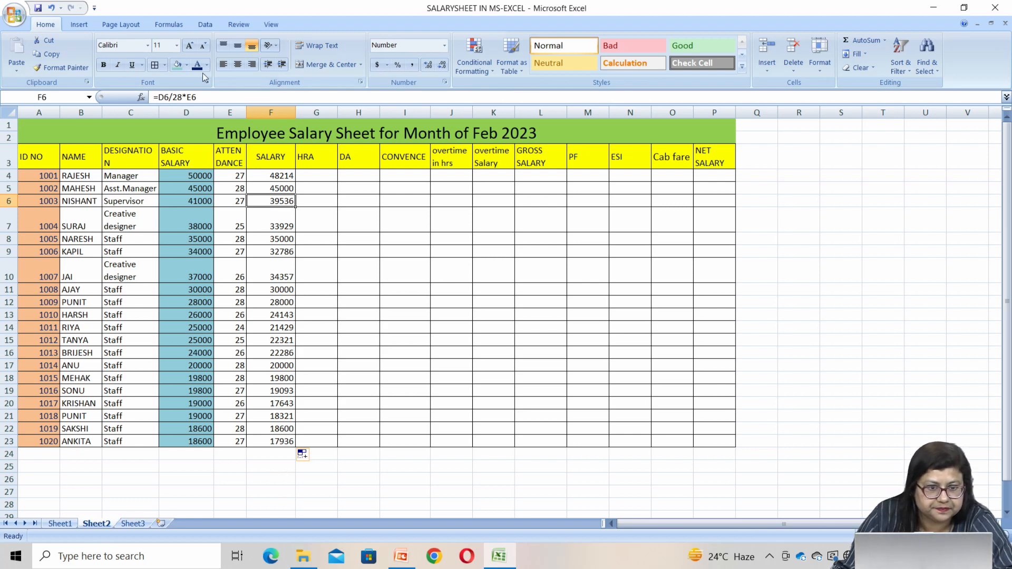
Copy the HRA and DA values G4:H23 from Sheet1 and paste them into Sheet2 starting at G4
left_click(312, 175)
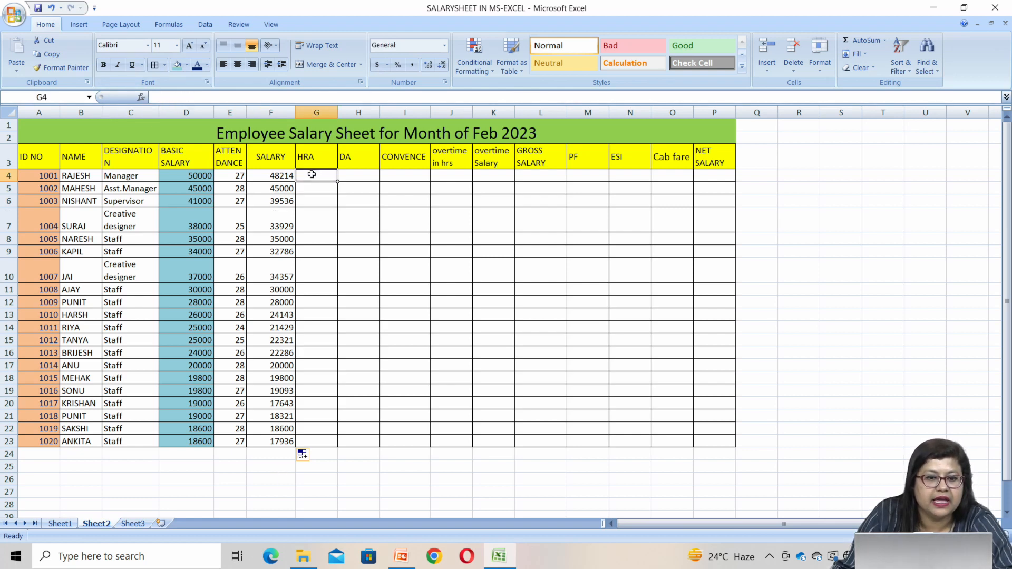
left_click(61, 525)
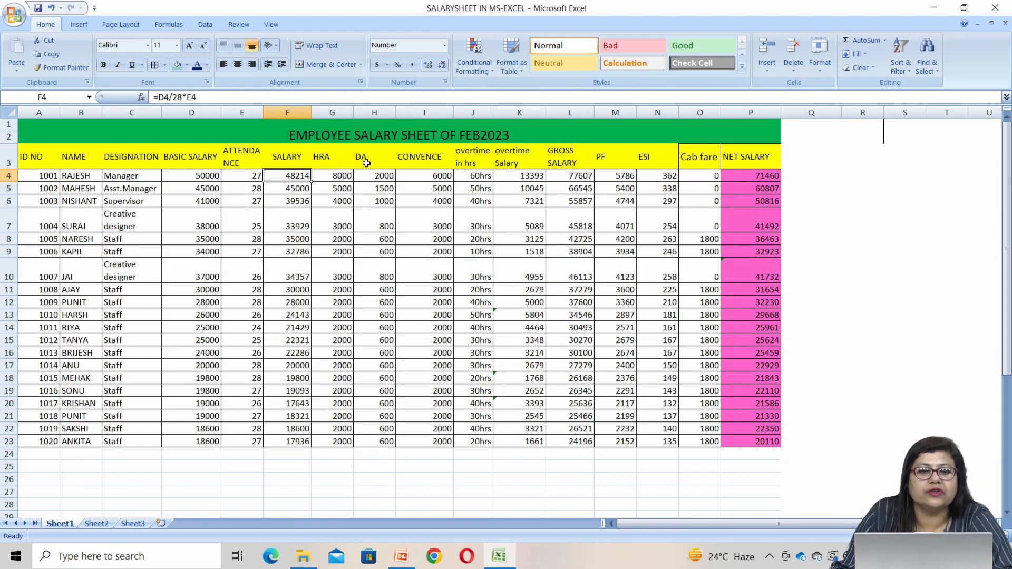
left_click_drag(330, 176, 366, 439)
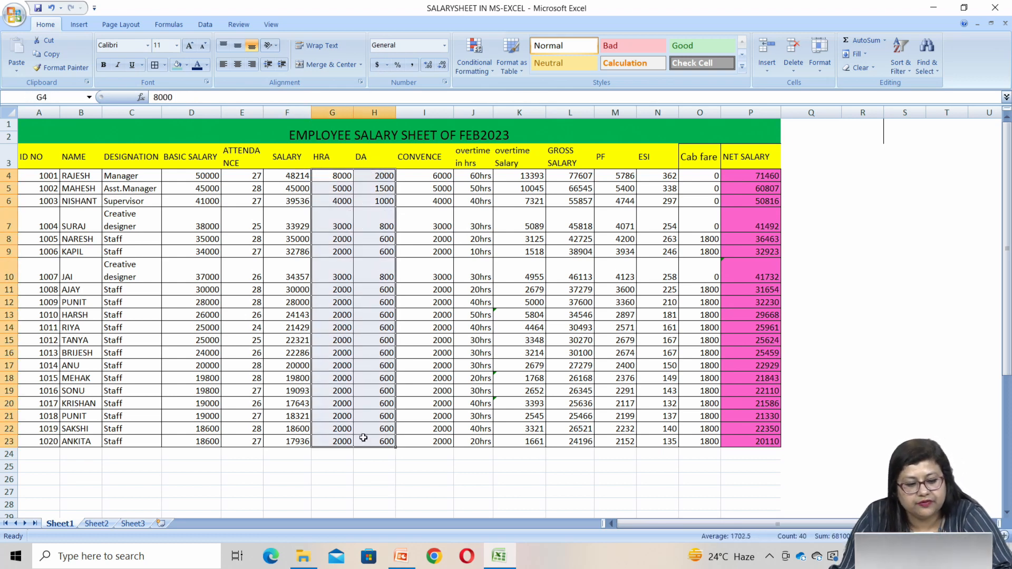
key("ctrl+c")
left_click(98, 516)
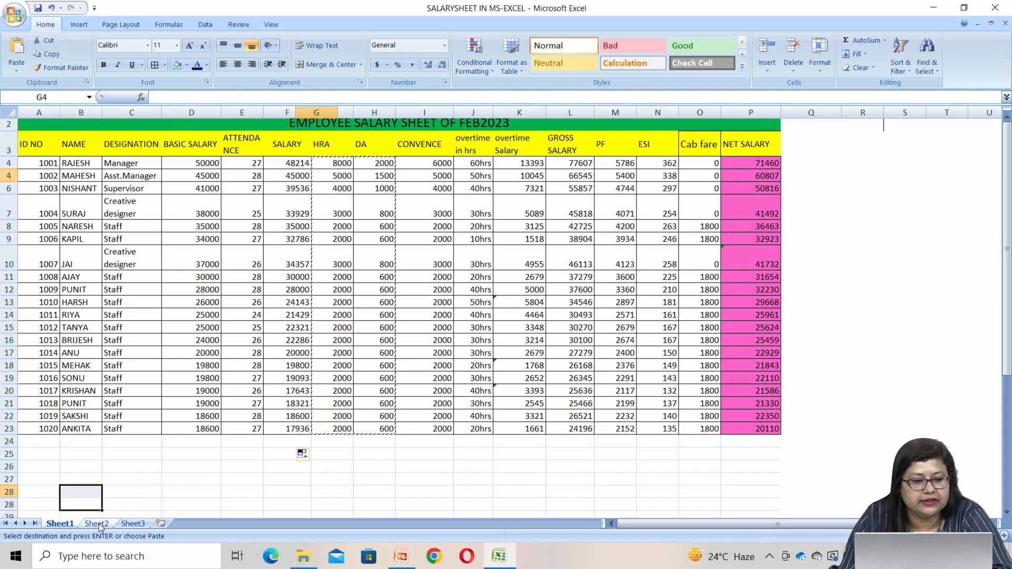
left_click(98, 525)
right_click(306, 177)
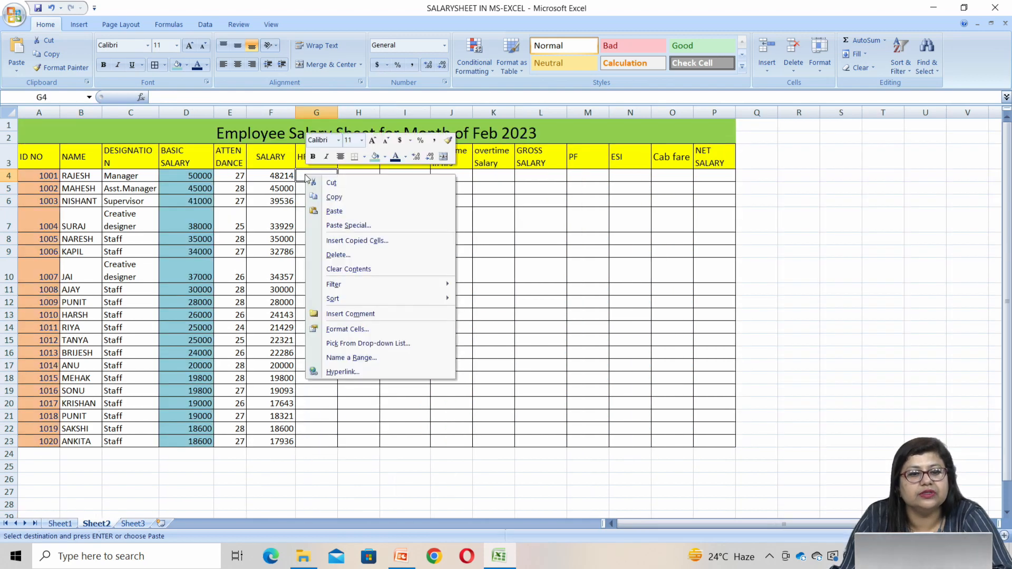
left_click(336, 211)
left_click(357, 247)
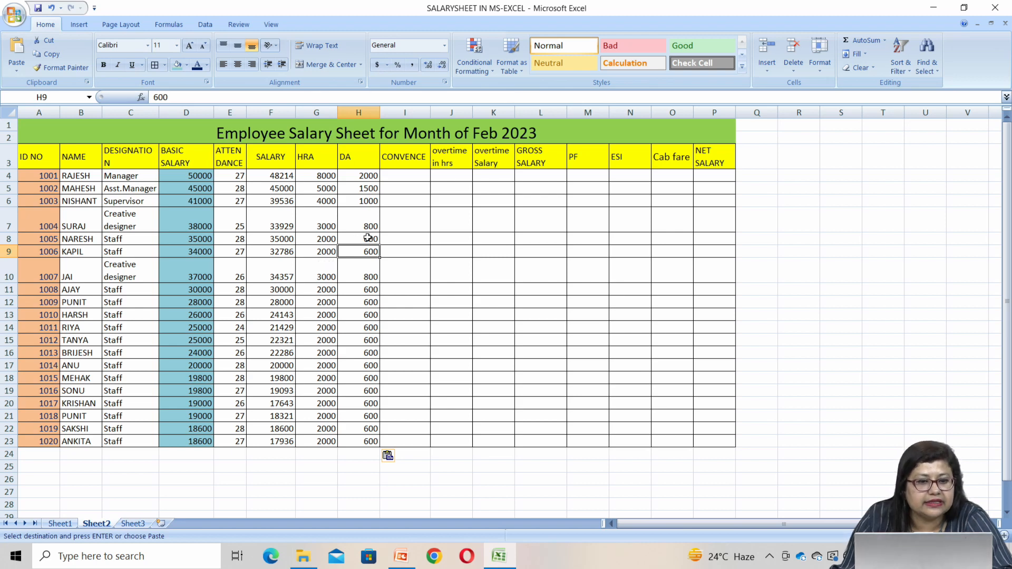
left_click_drag(323, 225, 369, 222)
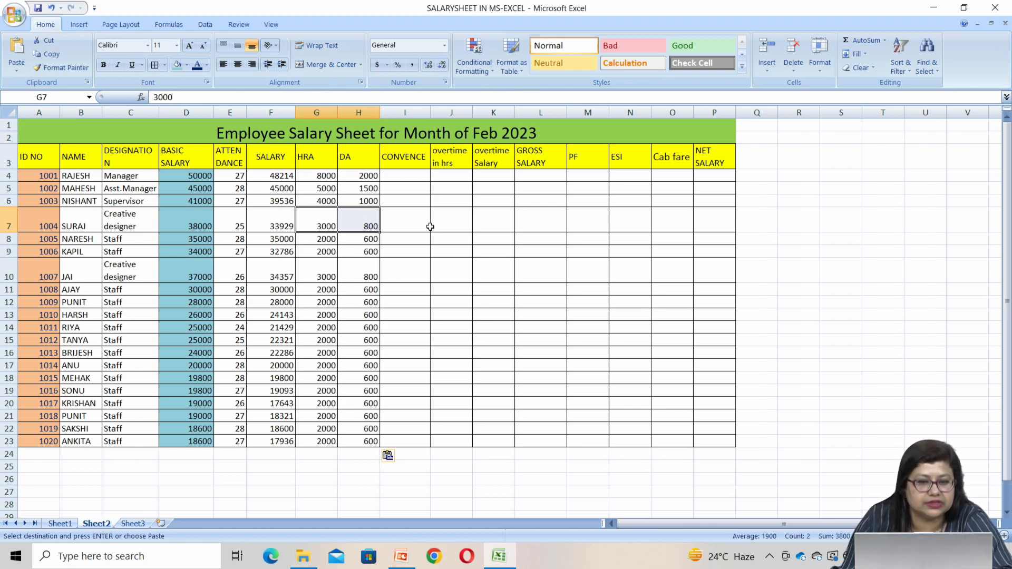
Copy the CONVENCE values I4:I23 from Sheet1 and paste them into Sheet2 starting at I4
left_click(60, 524)
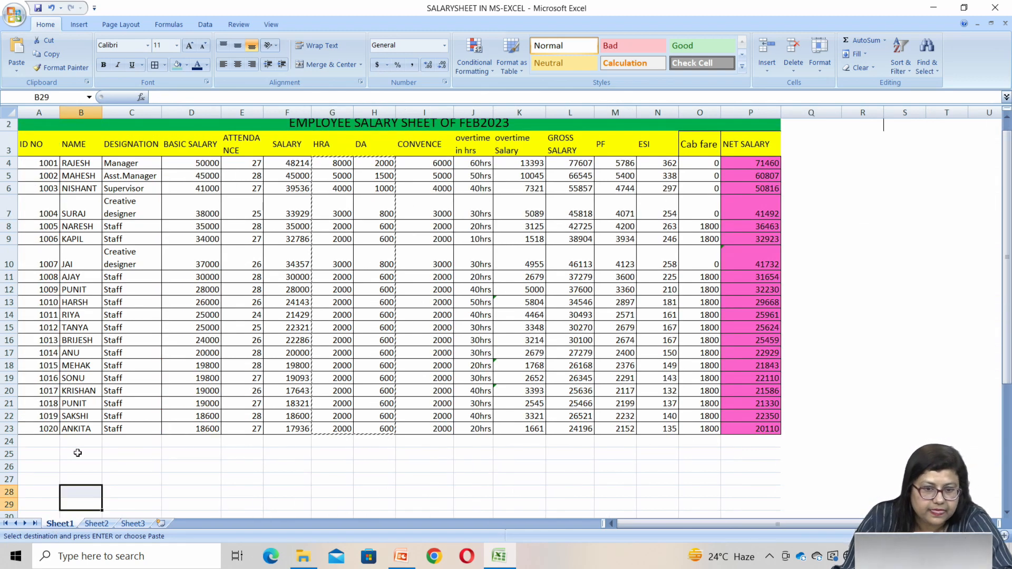
left_click_drag(426, 165, 434, 431)
key("ctrl+c")
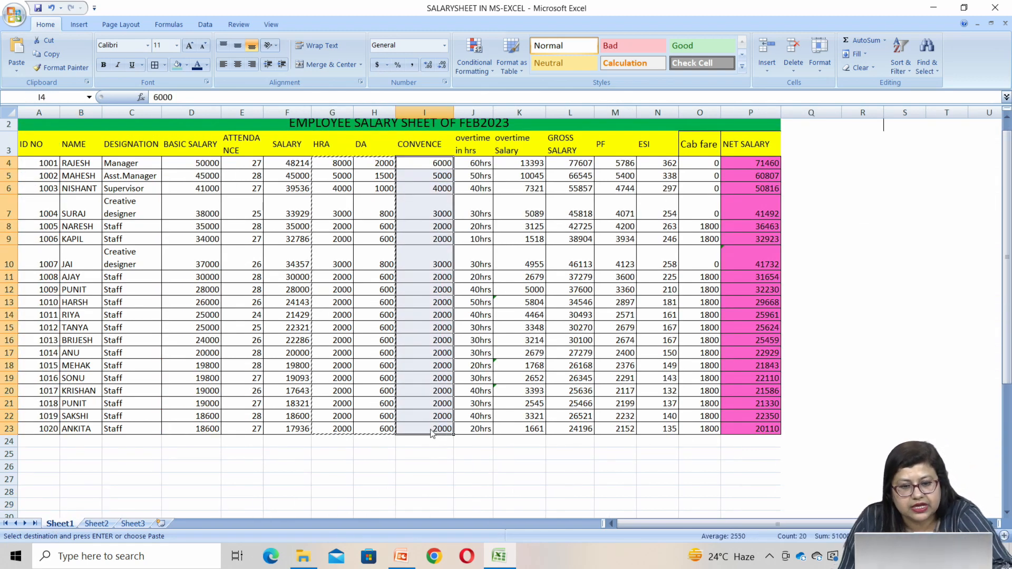
left_click(97, 523)
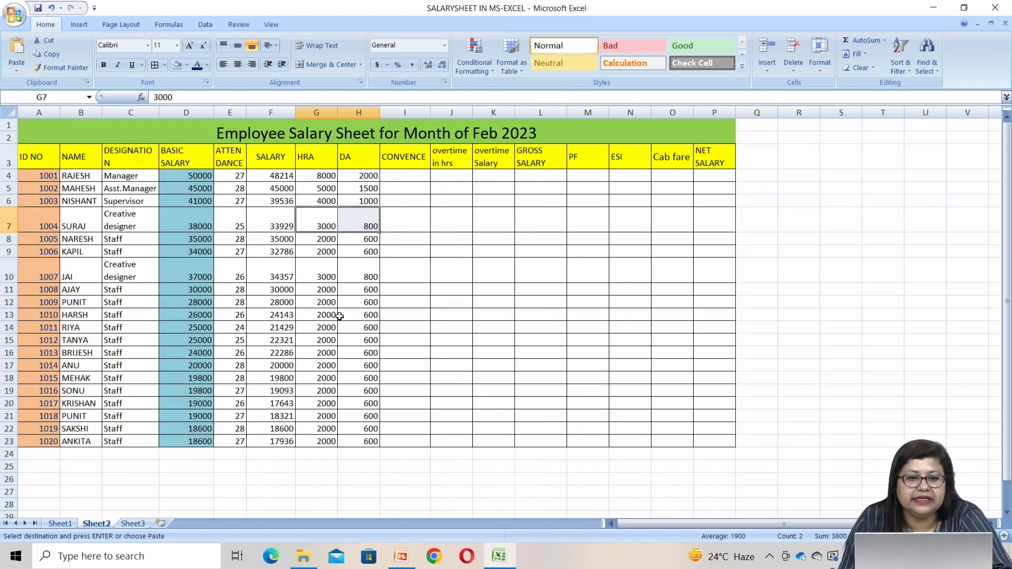
left_click(409, 176)
right_click(410, 176)
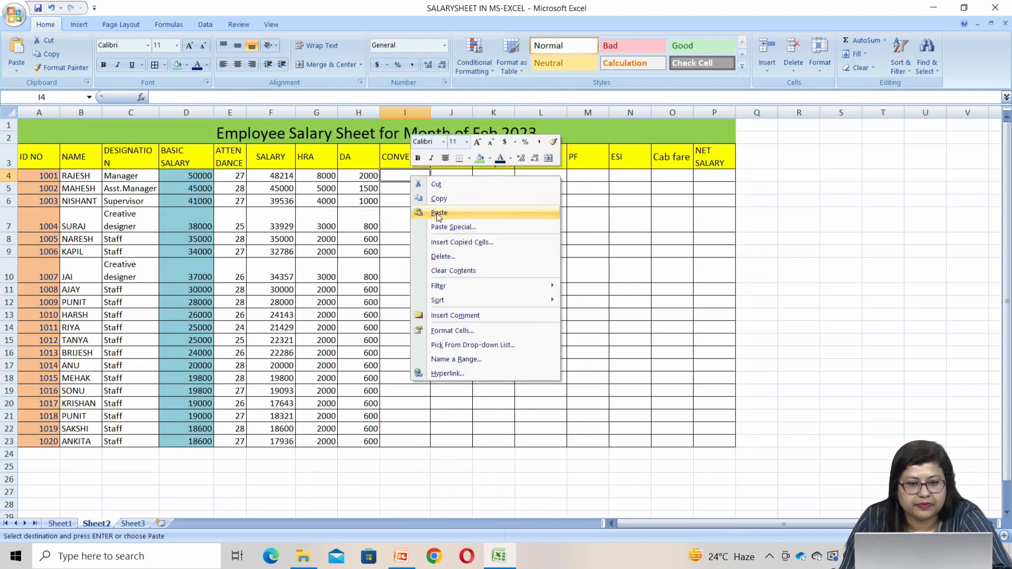
left_click(426, 215)
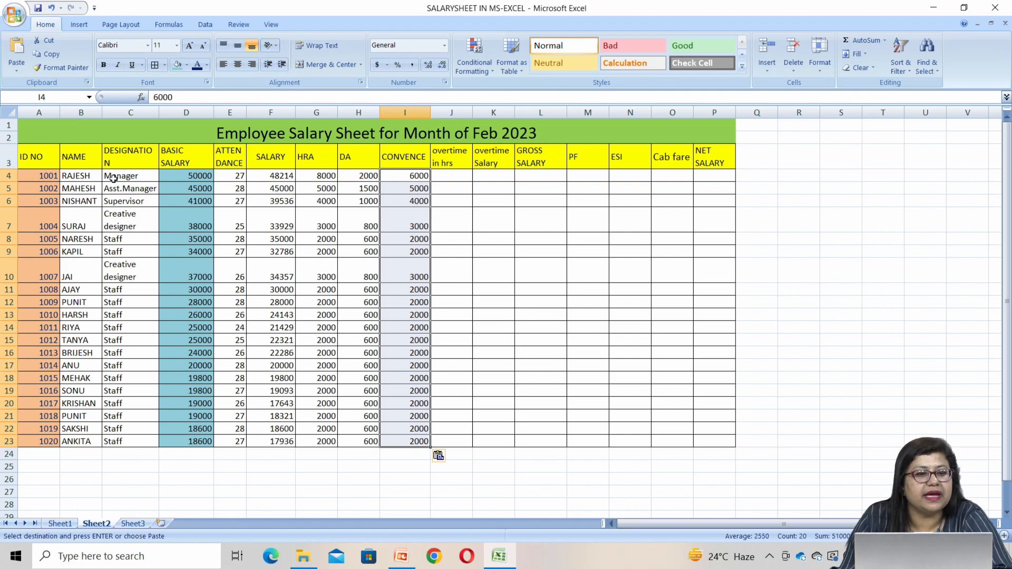
Fit the DESIGNATION column's width to its contents and check the creative designers' CONVENCE values in rows 7 and 10
double_click(157, 112)
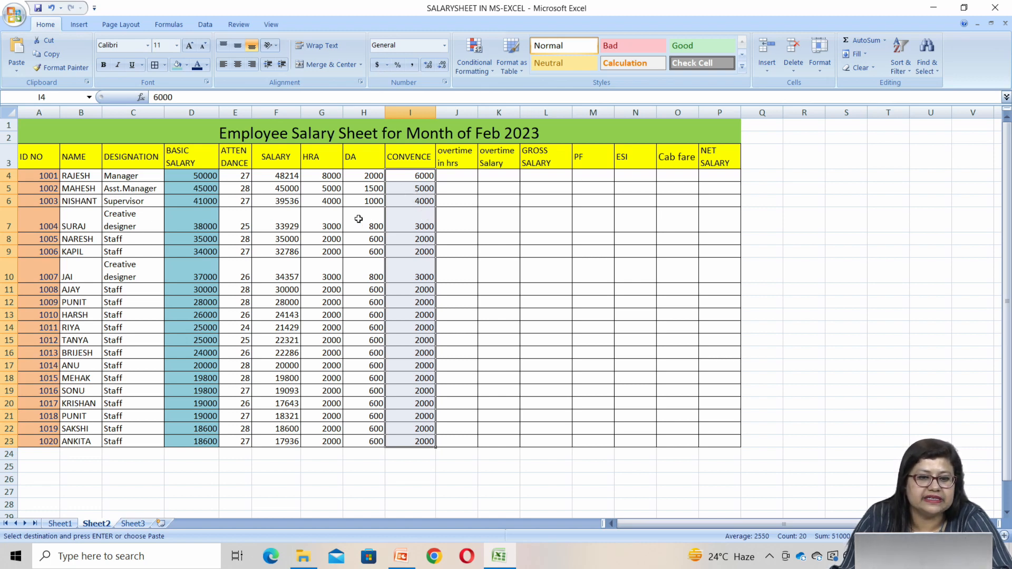
left_click(418, 224)
left_click(412, 271)
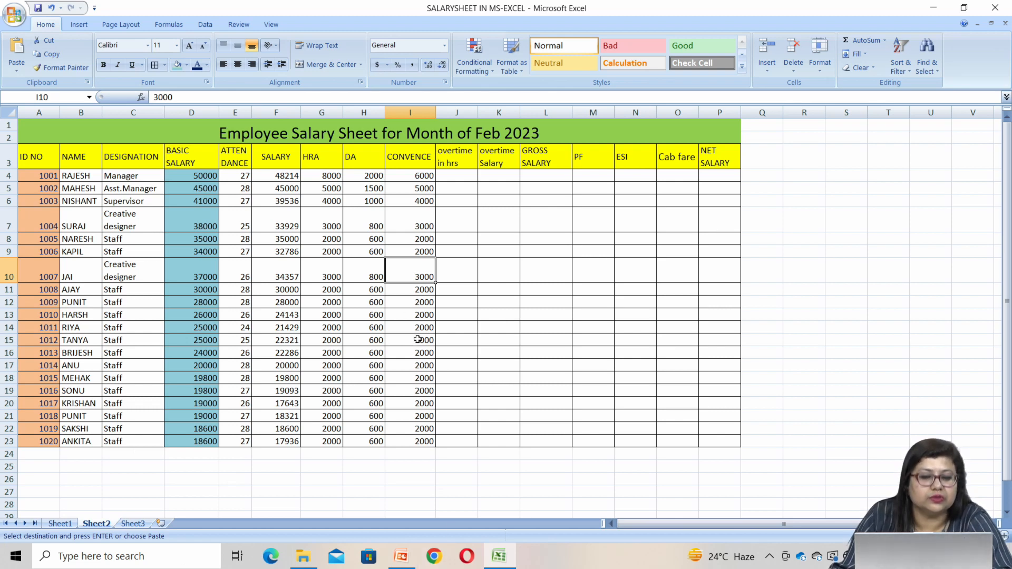
Fill the creative designers' HRA, DA and CONVENCE cells, G7:I7 and G10:I10, with standard orange
left_click_drag(328, 220, 424, 220)
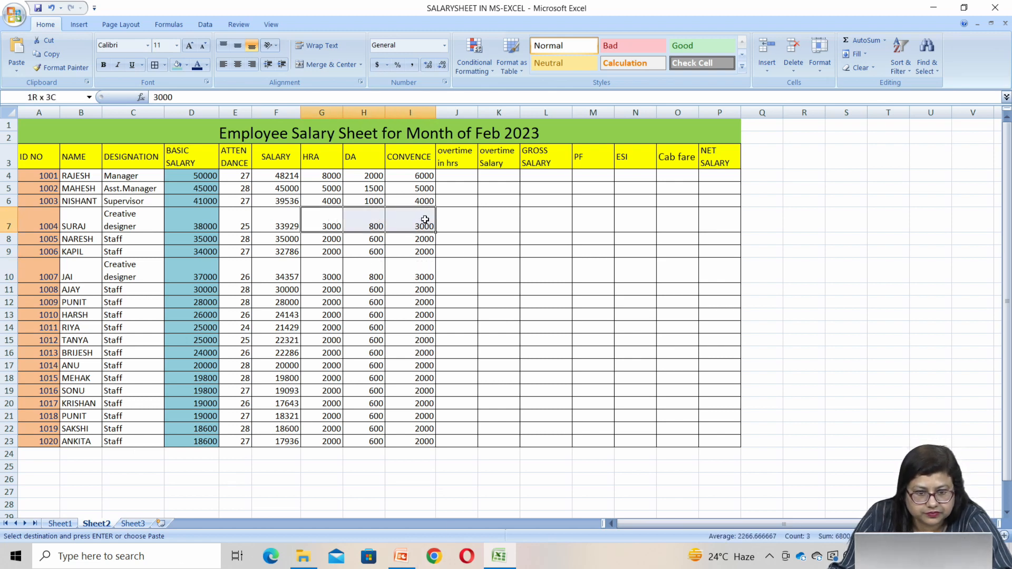
left_click(187, 65)
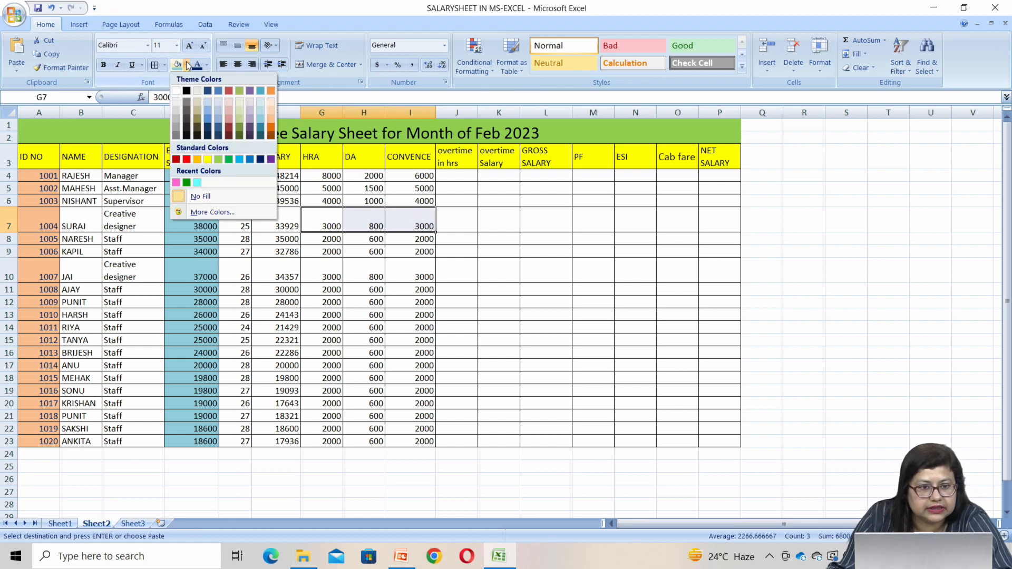
left_click(197, 161)
left_click_drag(326, 273, 424, 271)
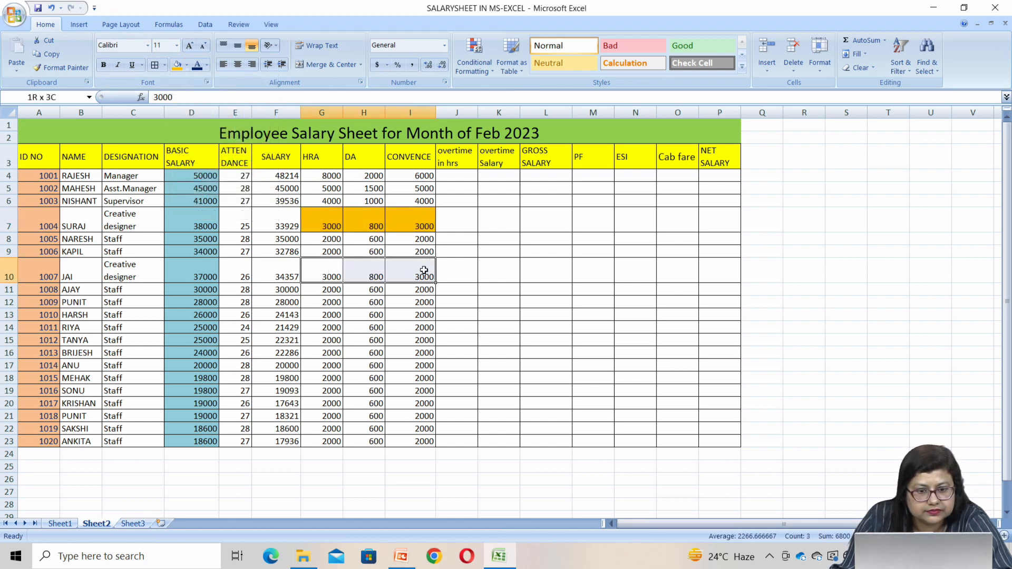
left_click(178, 64)
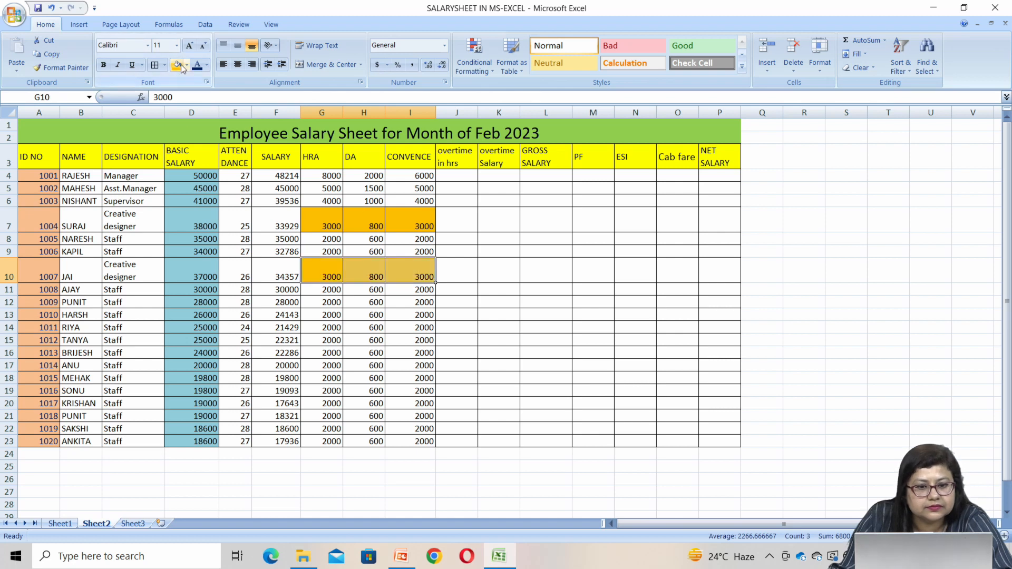
left_click(574, 290)
Apply the same orange fill to the two Creative designer cells, C7 and C10
left_click(113, 222)
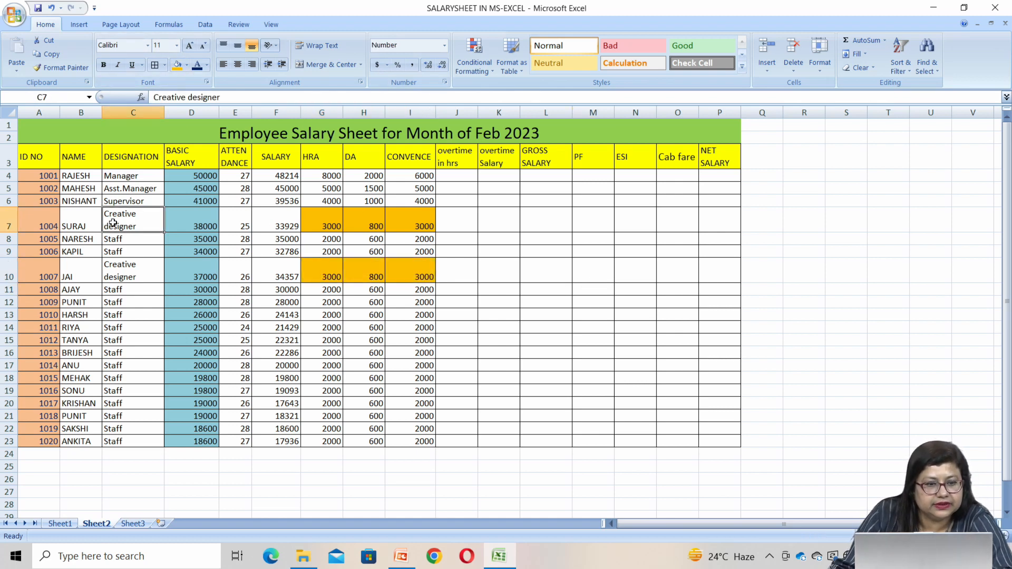
left_click(177, 67)
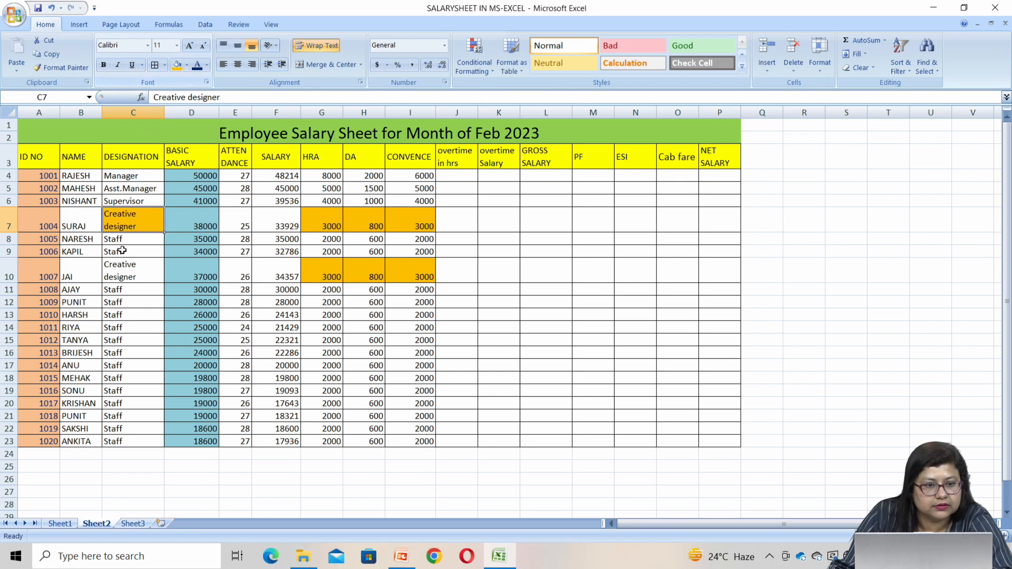
key("Down")
key("Down")
key("Down")
left_click(178, 70)
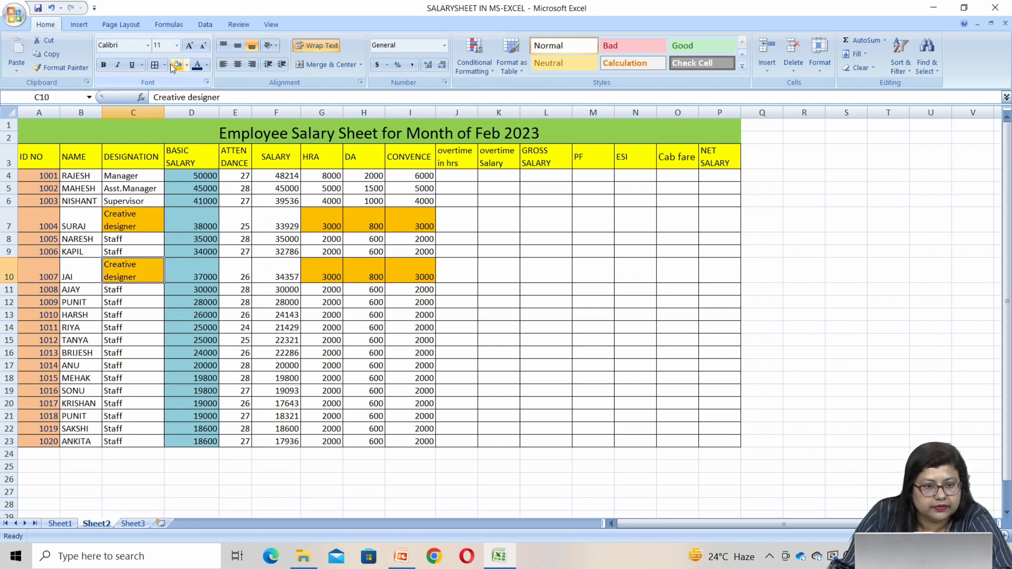
left_click(563, 352)
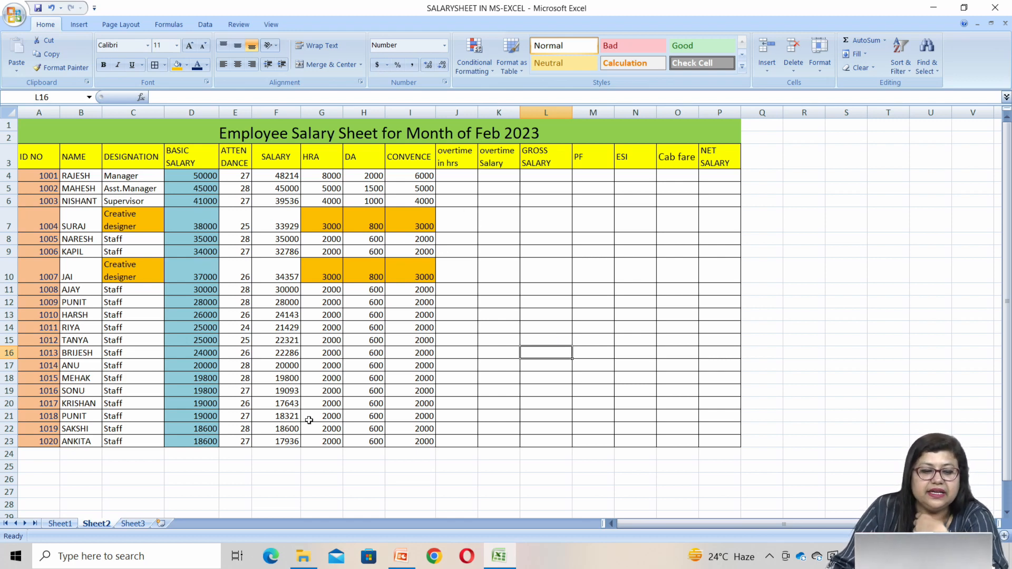
Check the overtime hours on Sheet1 and enter 60, 50 and 40 in J4:J6 of Sheet2
left_click(64, 523)
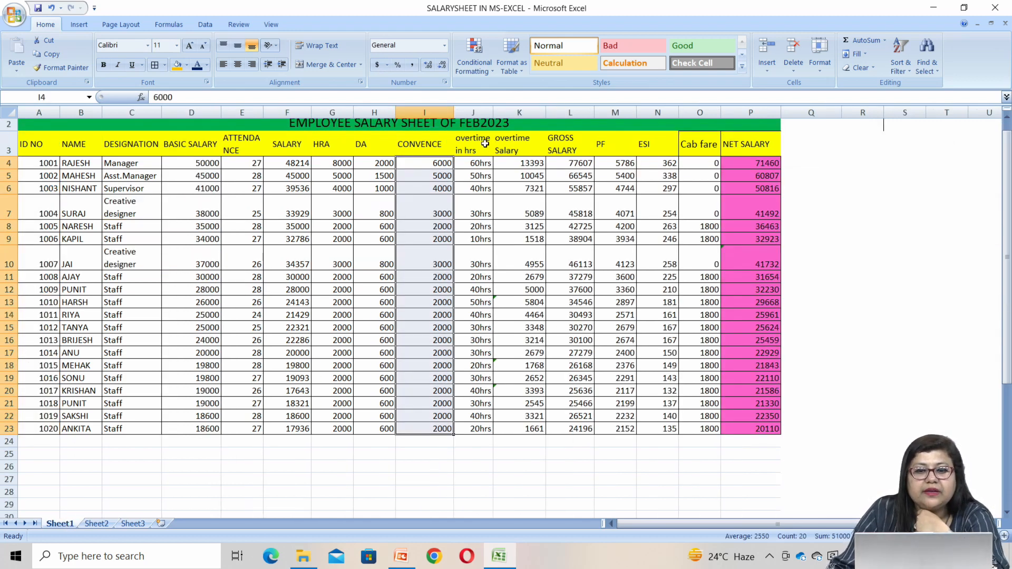
left_click(97, 523)
left_click(456, 177)
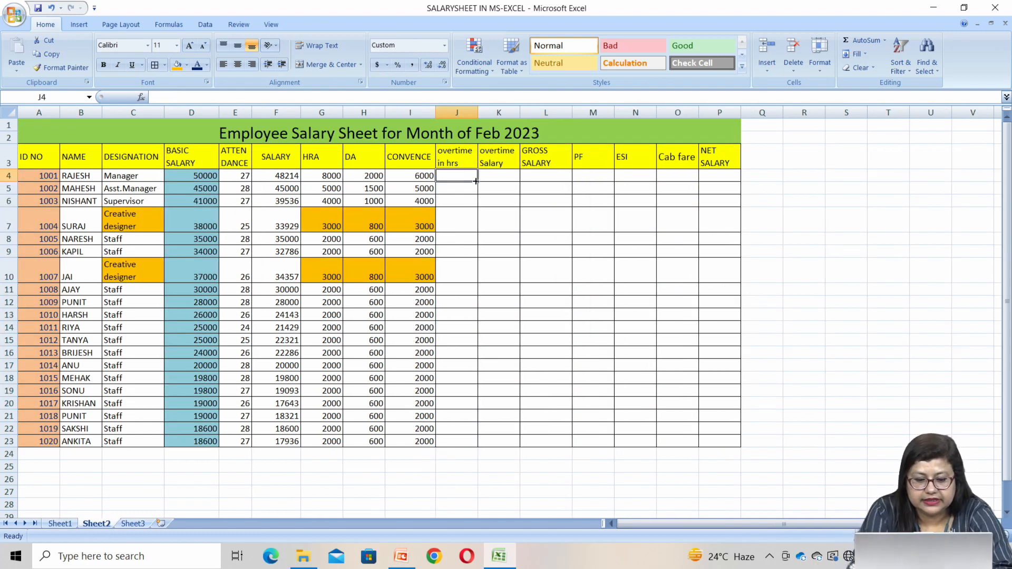
type("60")
key("Return")
type("50")
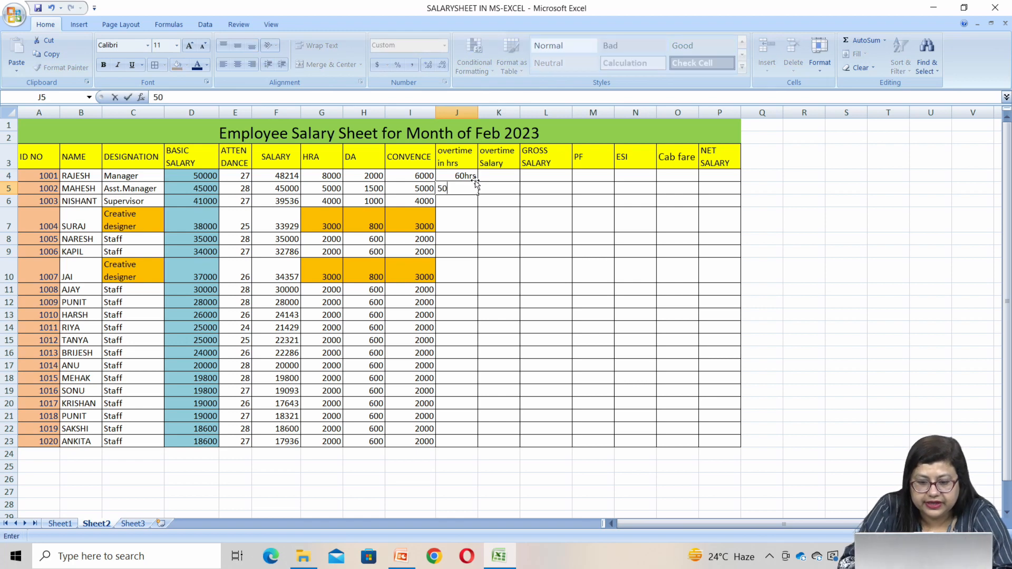
key("Return")
type("4")
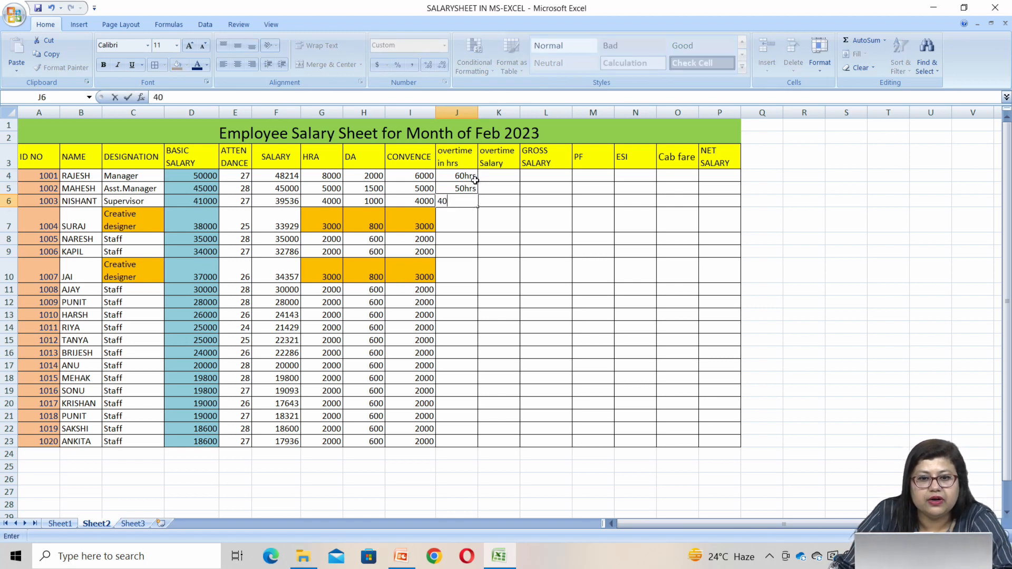
type("0")
left_click(486, 214)
Enter the sample values 60, 50, 40, 30 and 20 in the empty cells R4:R8 beside the table
left_click(765, 176)
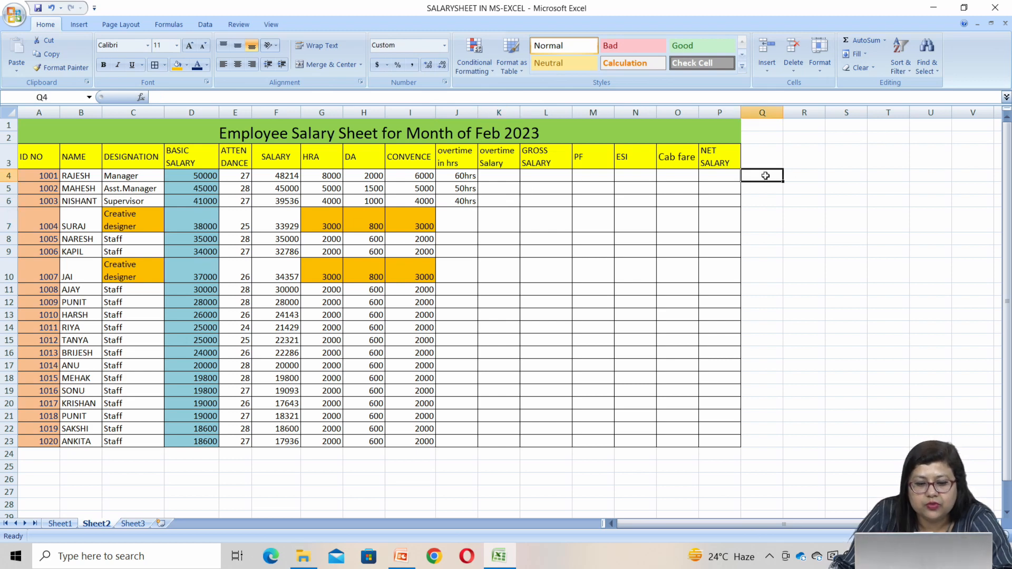
left_click(801, 177)
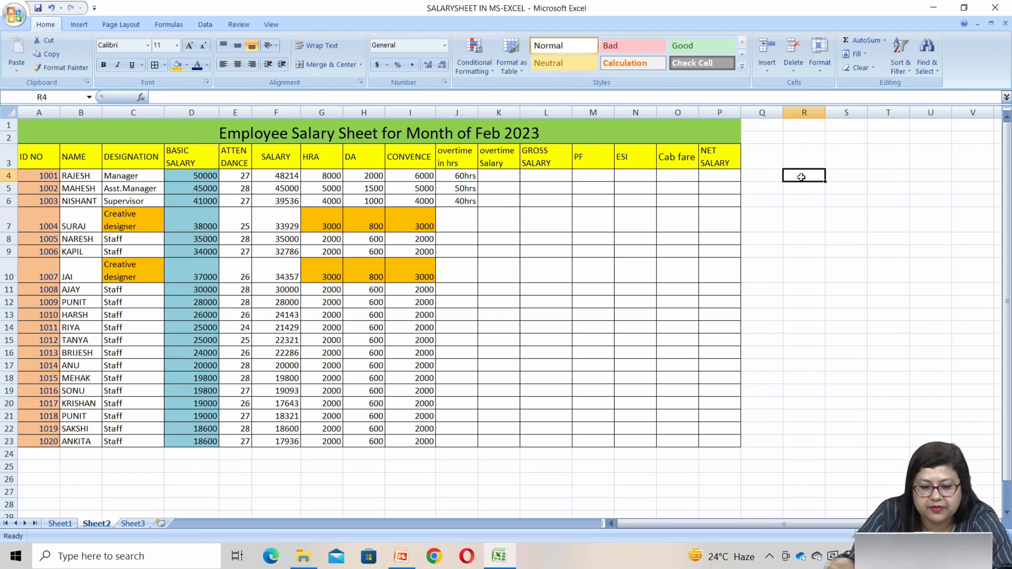
type("60")
key("Return")
type("50")
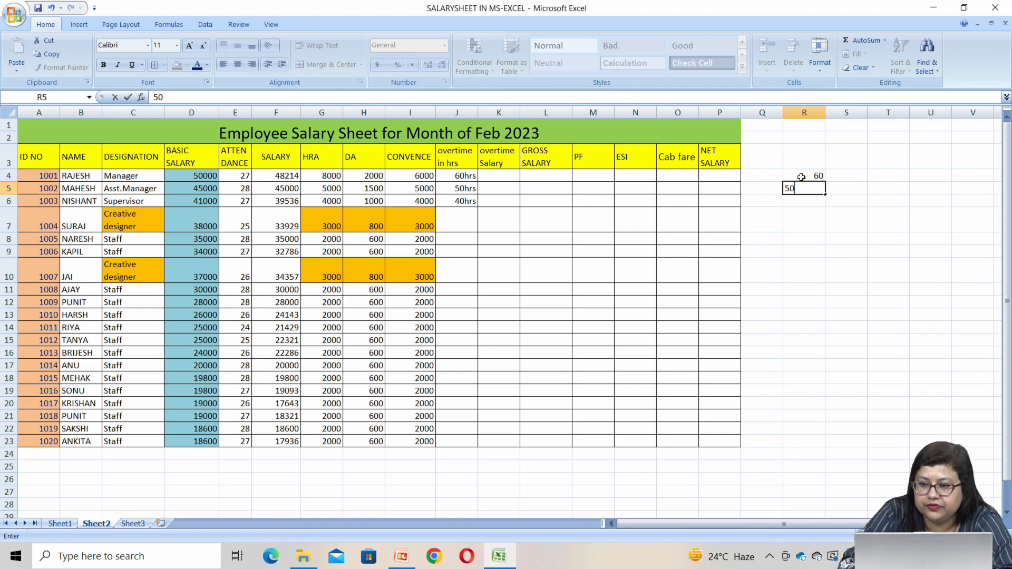
key("Return")
type("40")
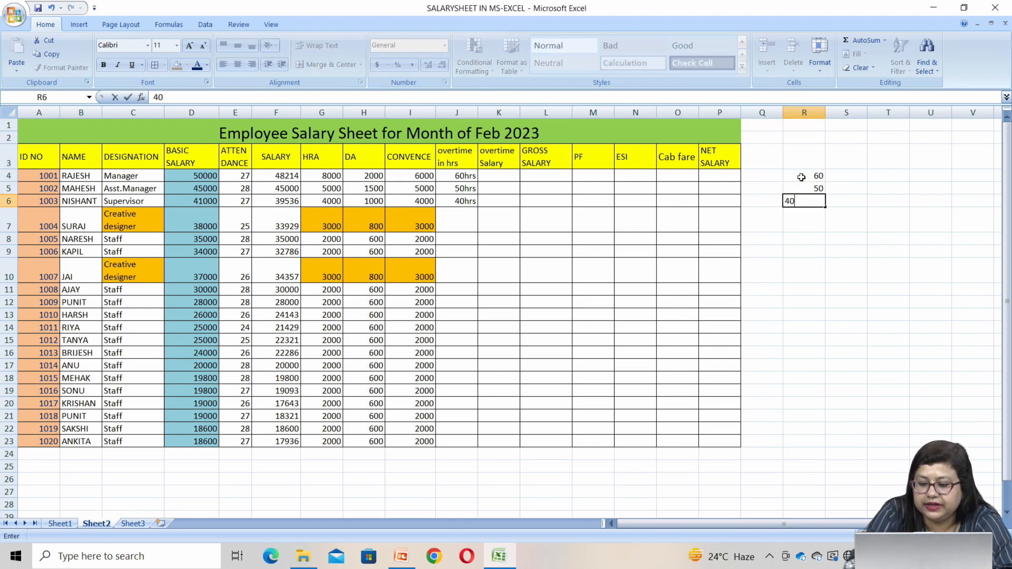
key("Return")
type("30")
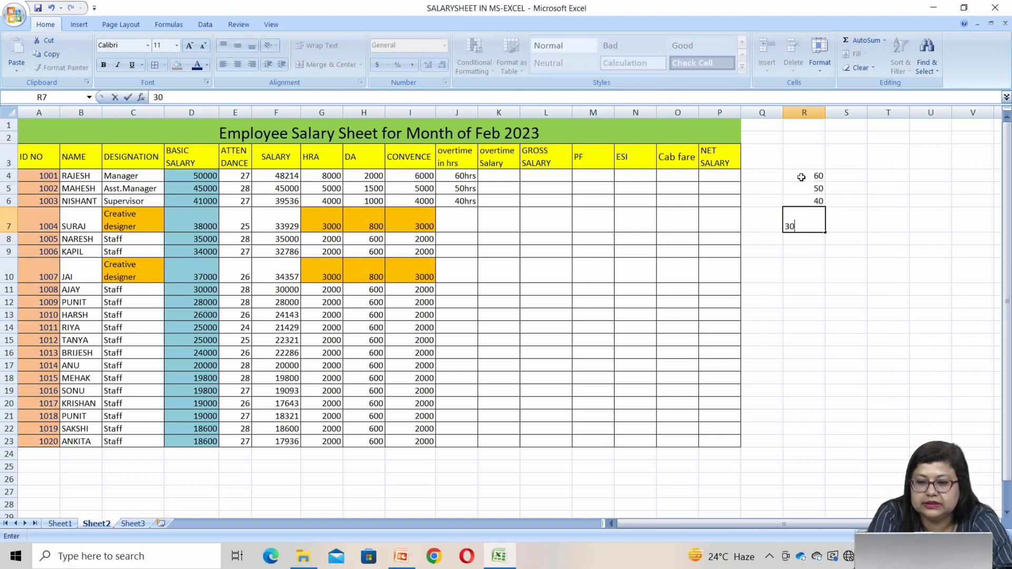
key("Return")
type("20")
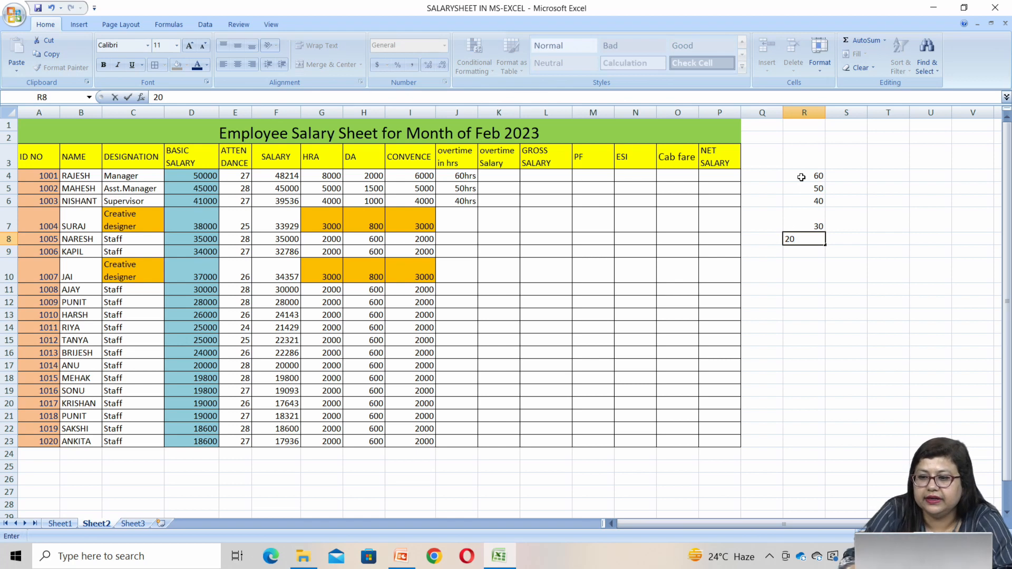
left_click(804, 340)
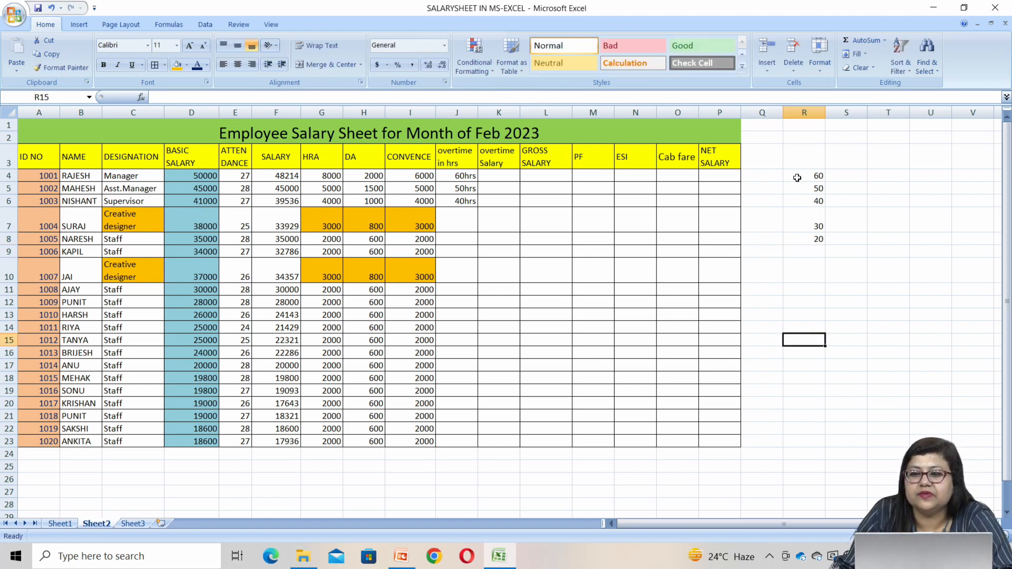
Apply the custom number format #"hrs" to the sample values in R4:R8
left_click_drag(796, 178, 799, 236)
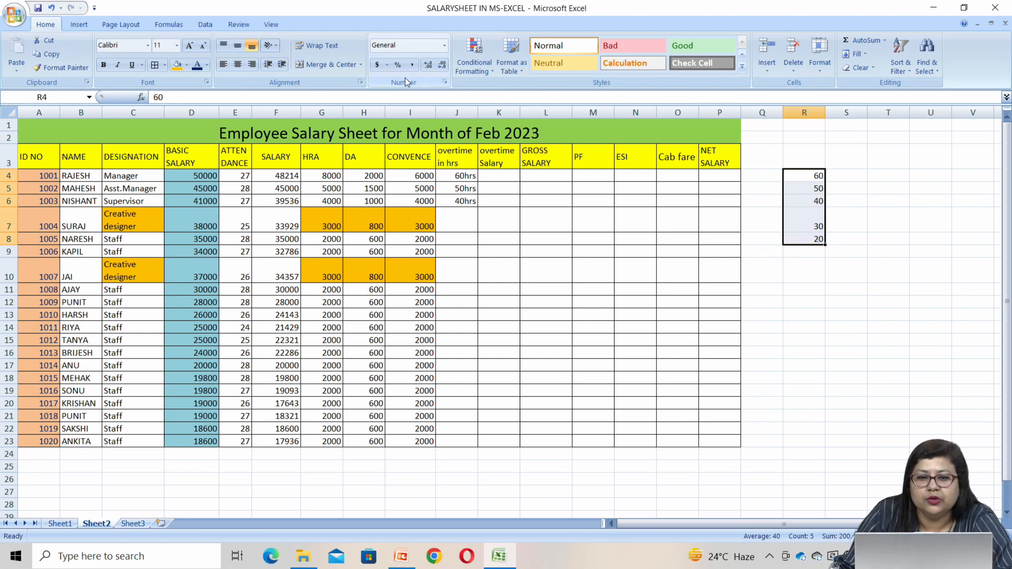
left_click(448, 81)
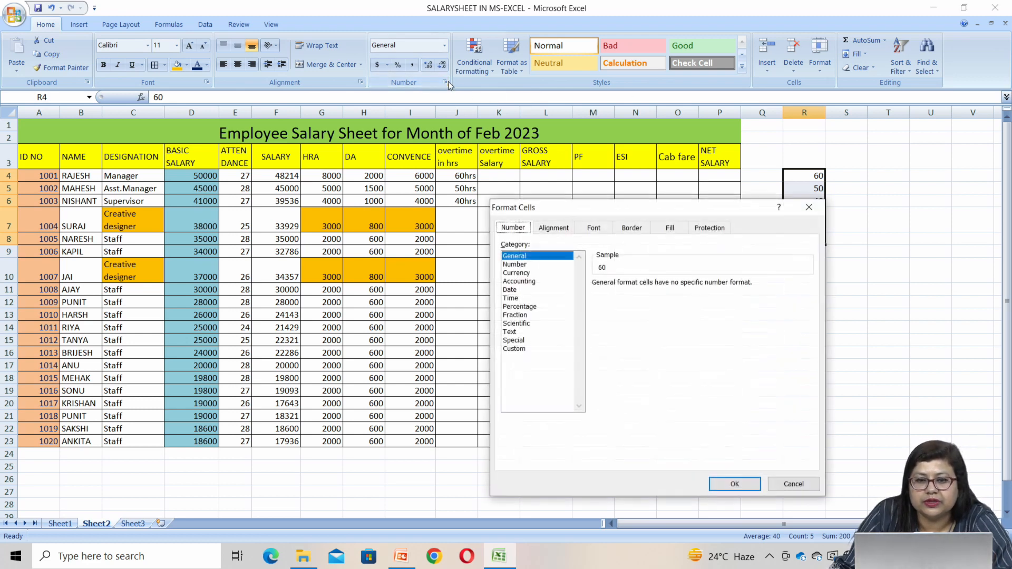
left_click(524, 348)
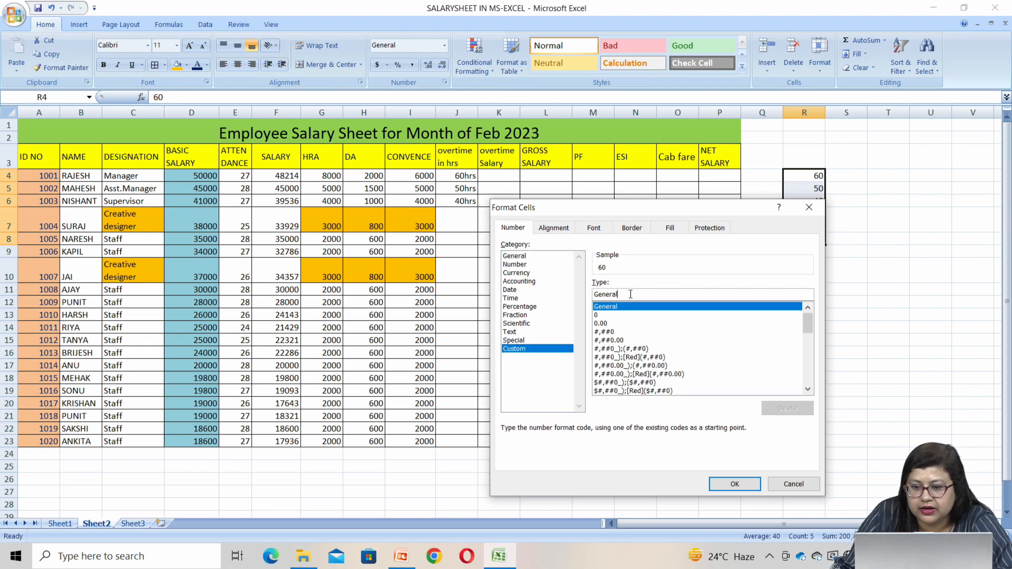
key("BackSpace")
key("BackSpace")
key("BackSpace")
key("BackSpace")
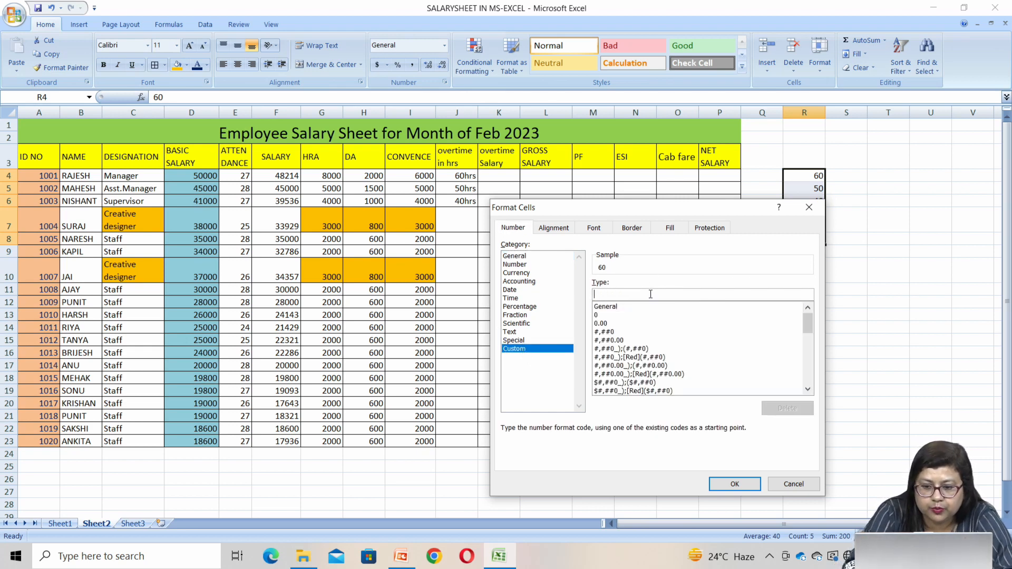
type("#\"hrs")
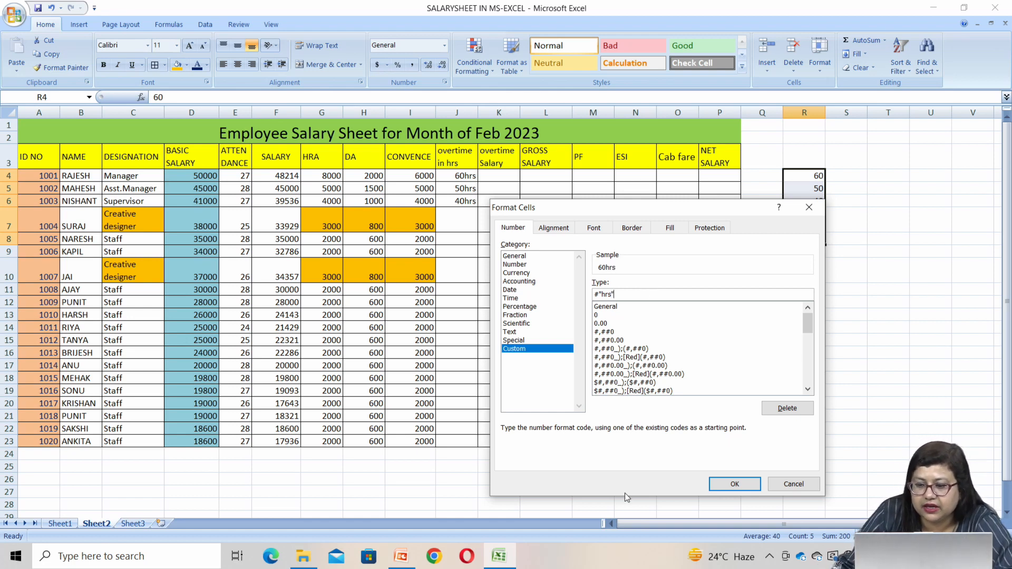
left_click(734, 484)
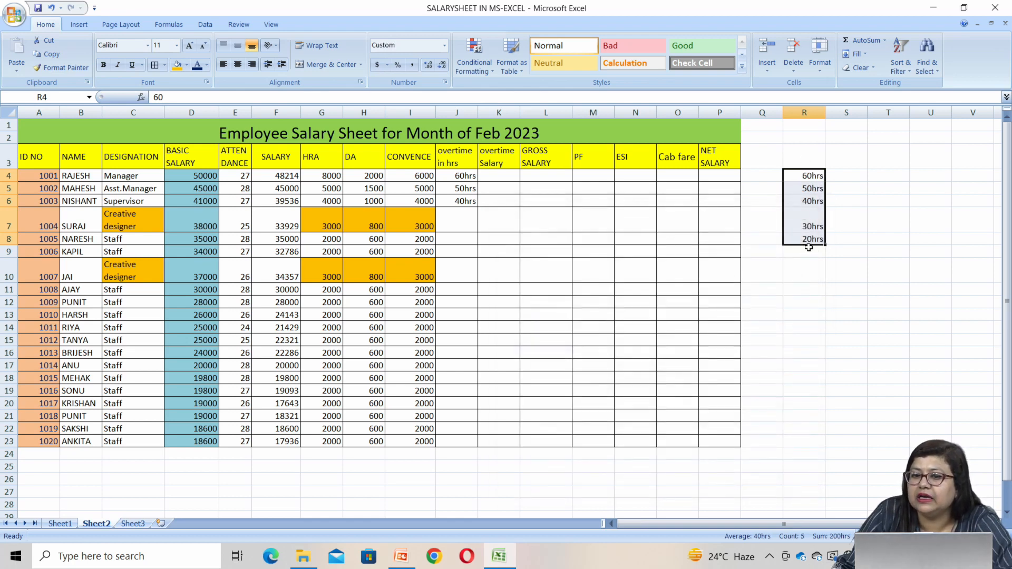
left_click(837, 315)
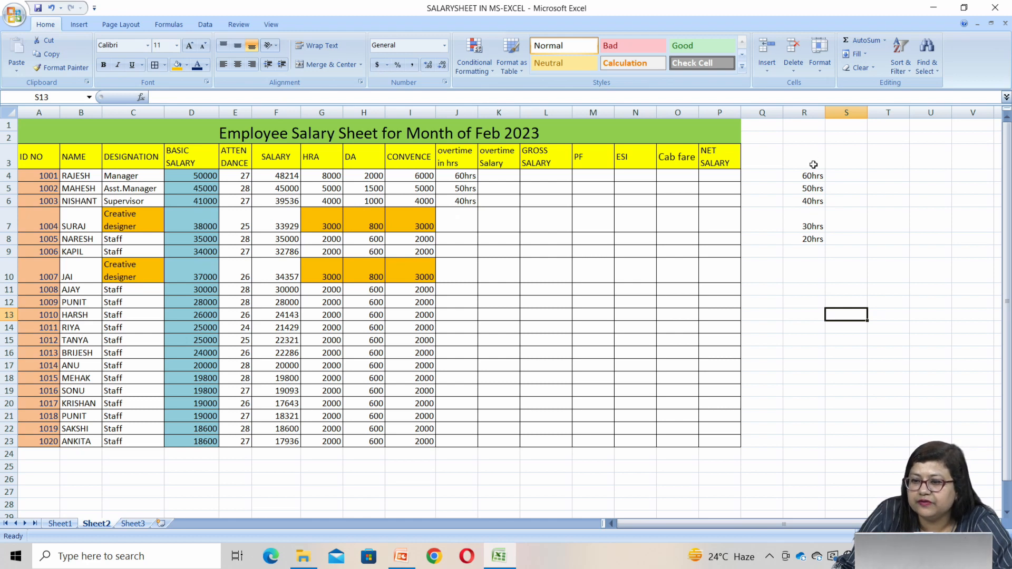
Clear the sample values from R4:R8 and return to the overtime hours cell J7
left_click_drag(812, 176, 815, 232)
key("Delete")
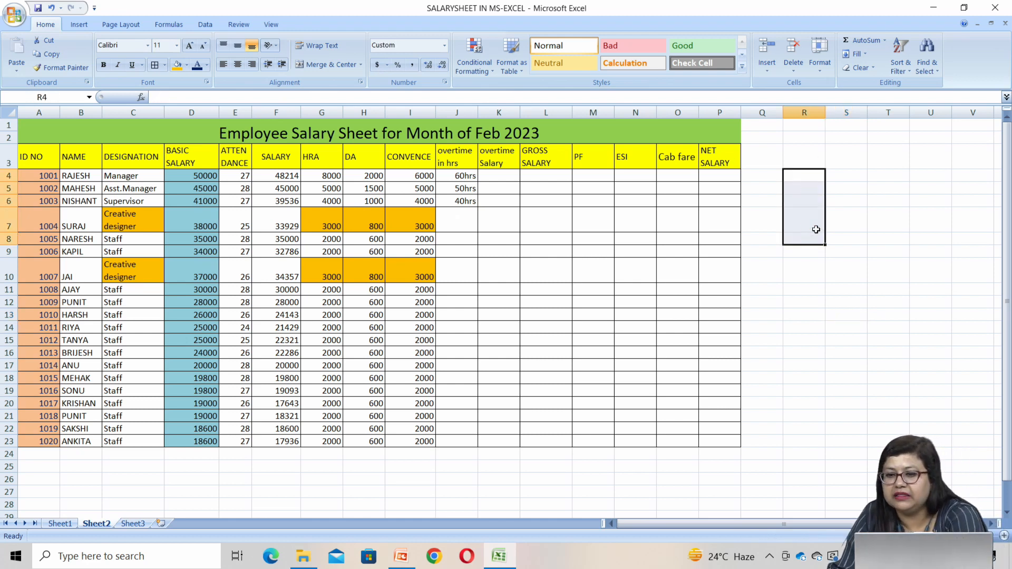
left_click(469, 220)
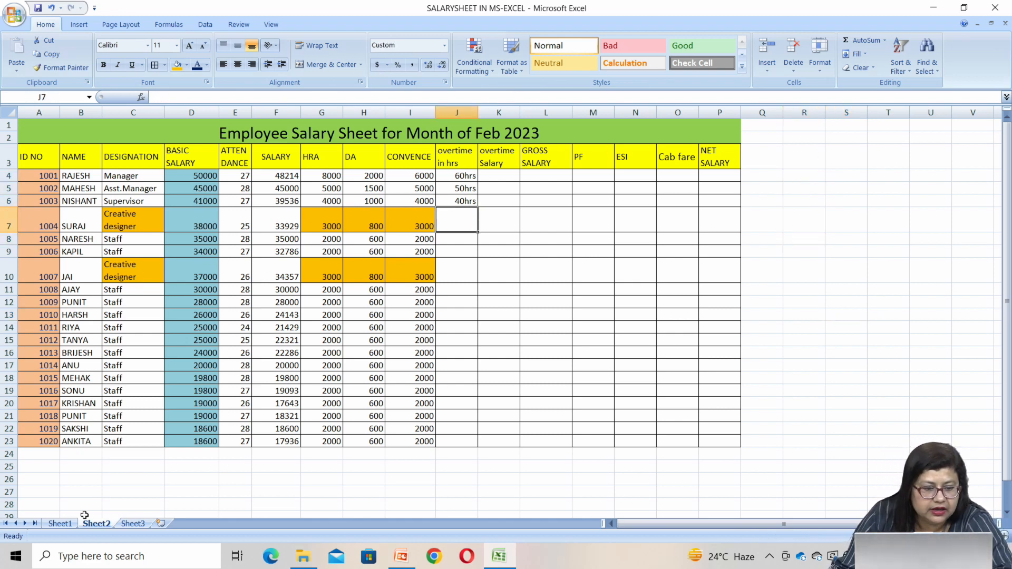
Copy the remaining overtime hours J7:J23 from Sheet1 into J7:J23 of Sheet2
left_click(60, 523)
left_click(473, 217)
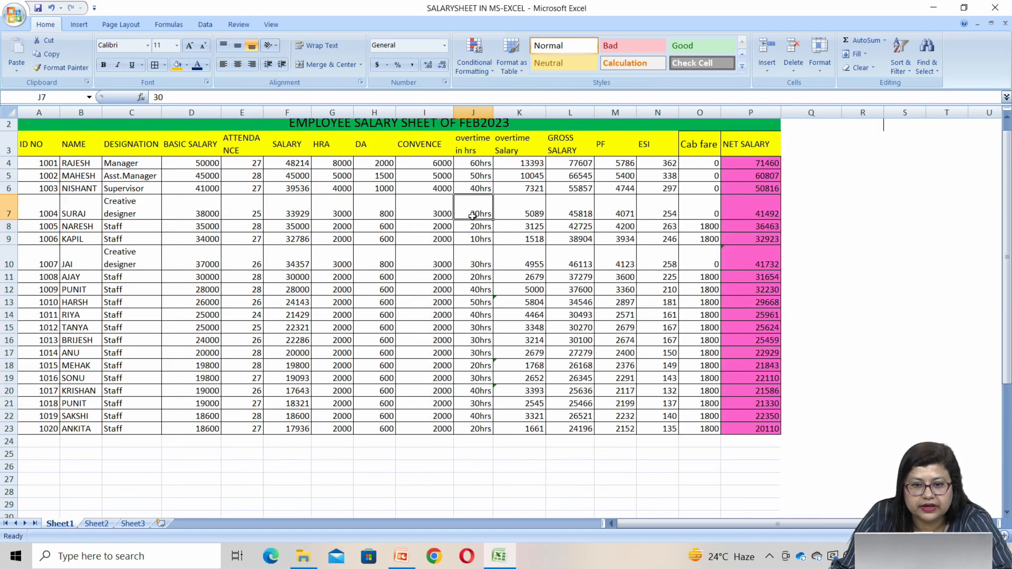
left_click_drag(472, 211, 476, 428)
key("ctrl+c")
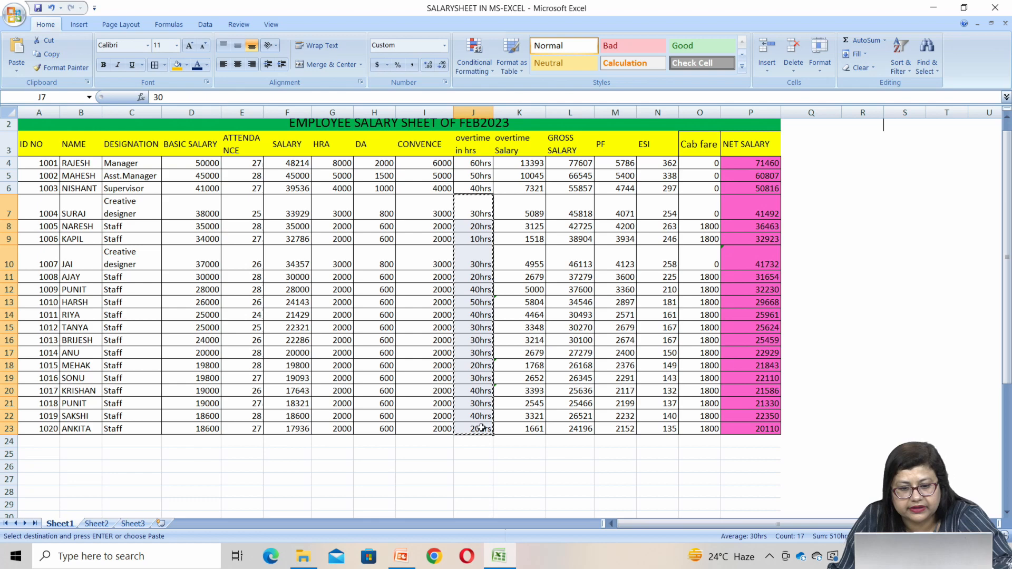
left_click(97, 523)
right_click(448, 224)
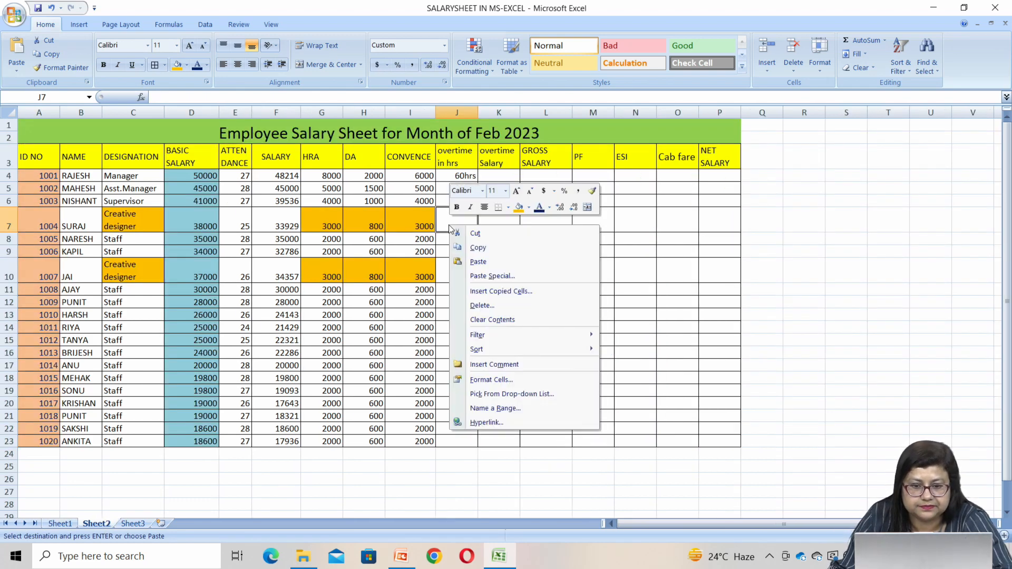
left_click(487, 258)
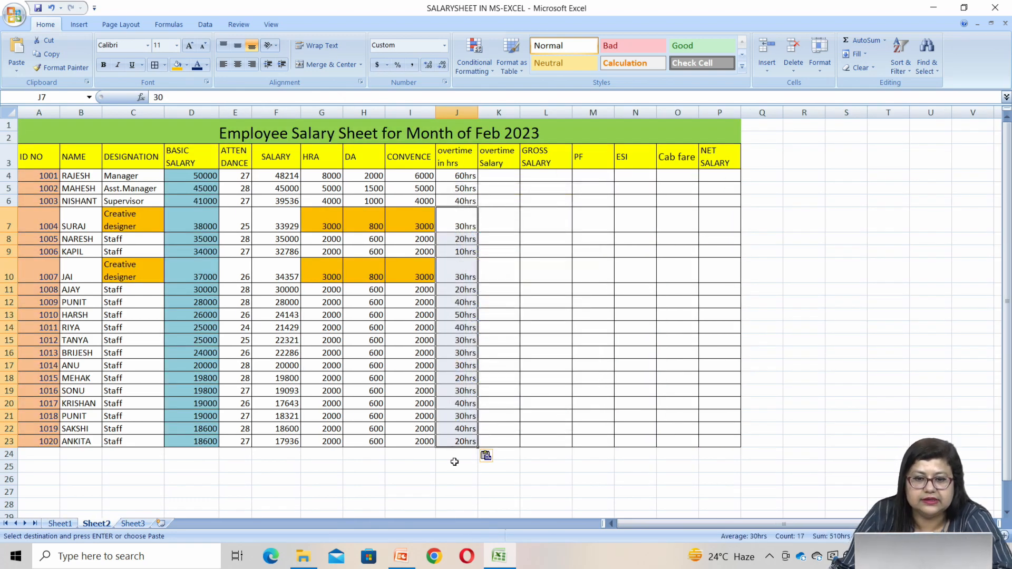
left_click(468, 508)
Calculate the overtime salary in K4 with =F4/28/8*J4 and fill the formula down through K23
left_click(496, 182)
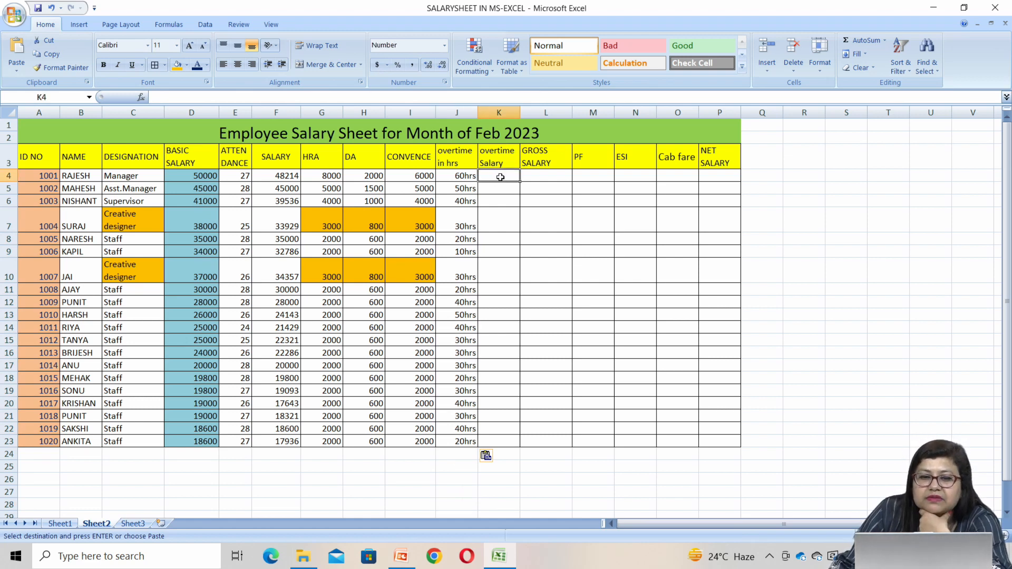
left_click(454, 176)
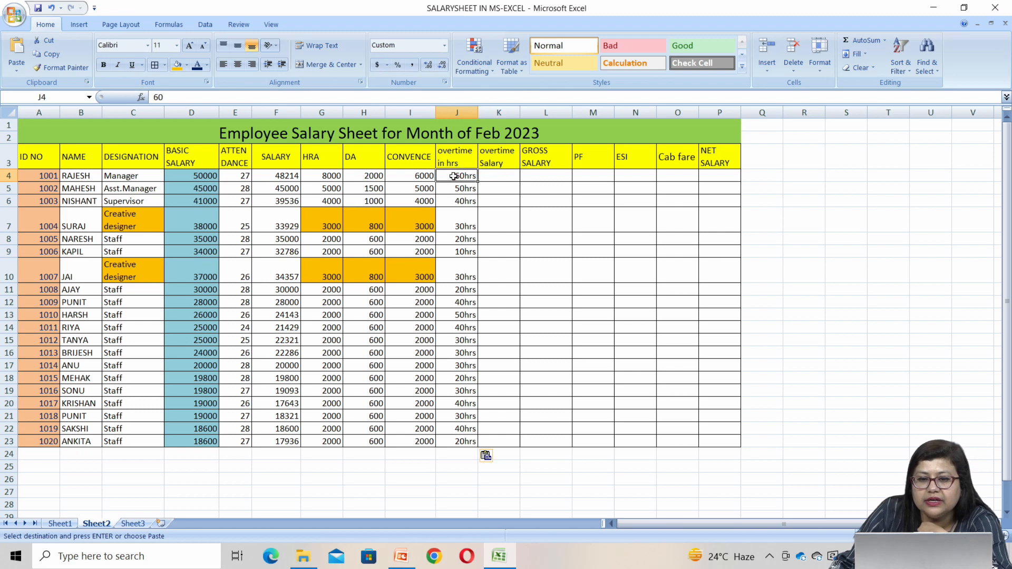
left_click(487, 172)
type("=")
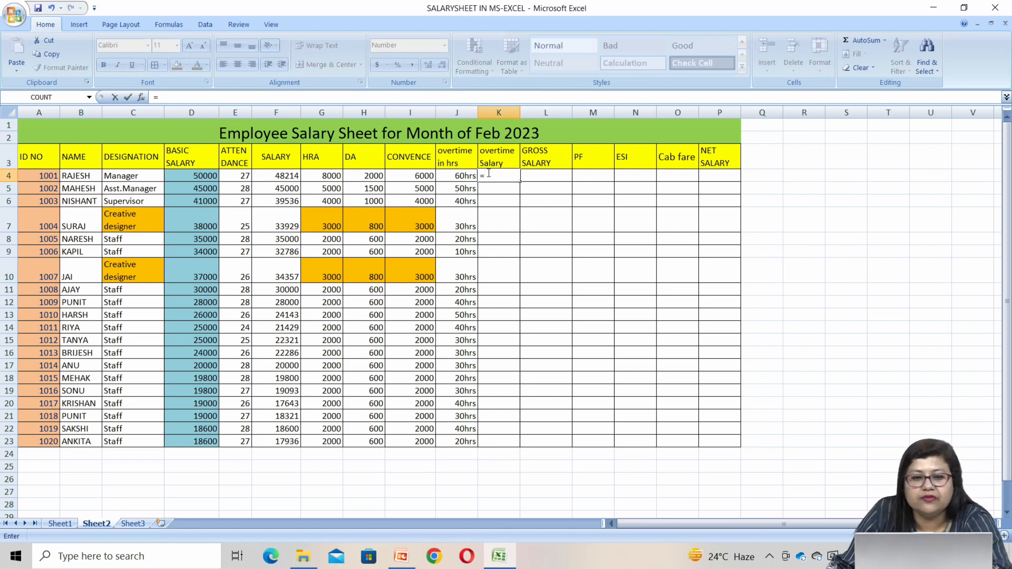
left_click(278, 179)
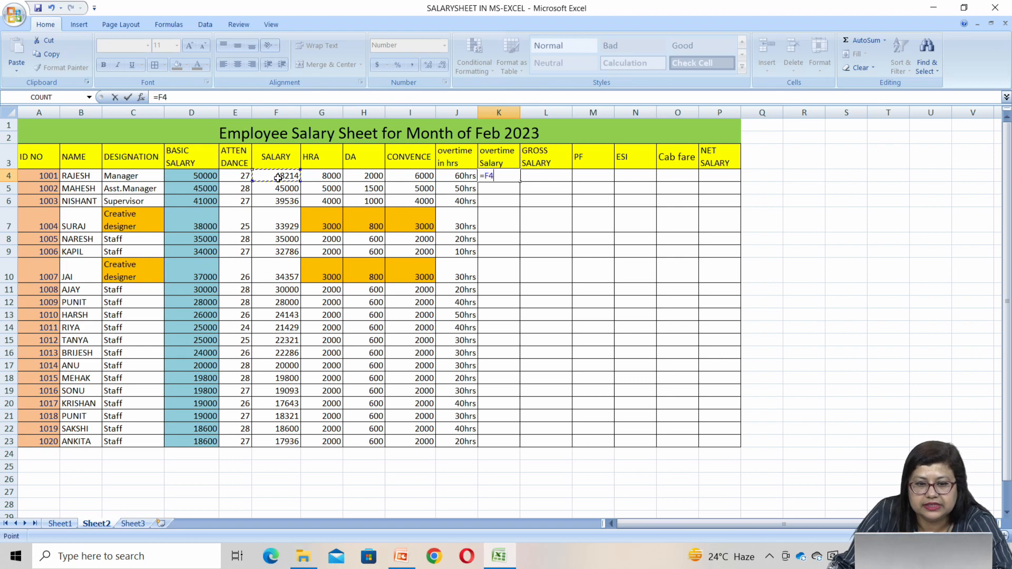
type("/28/8*")
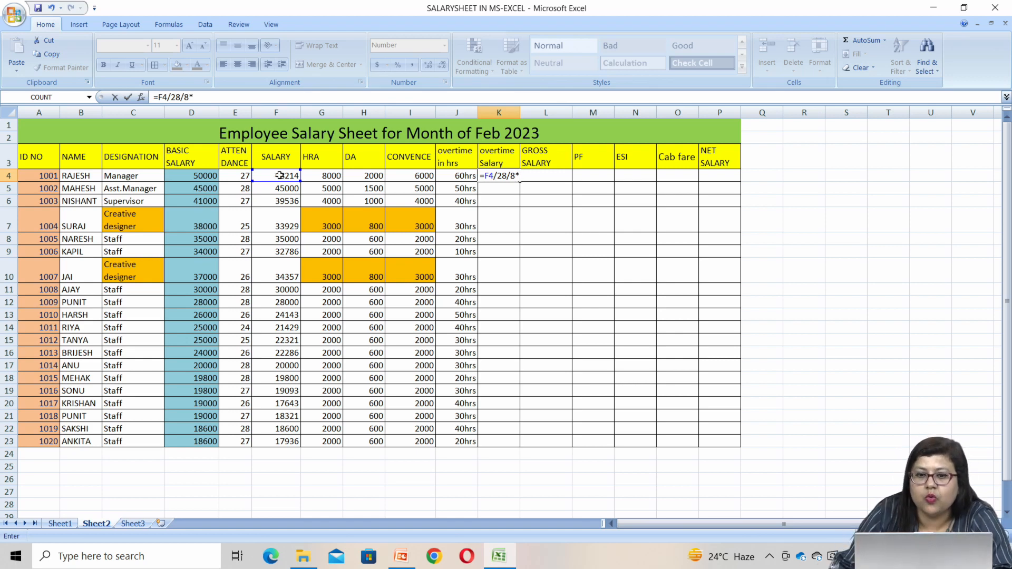
left_click(456, 176)
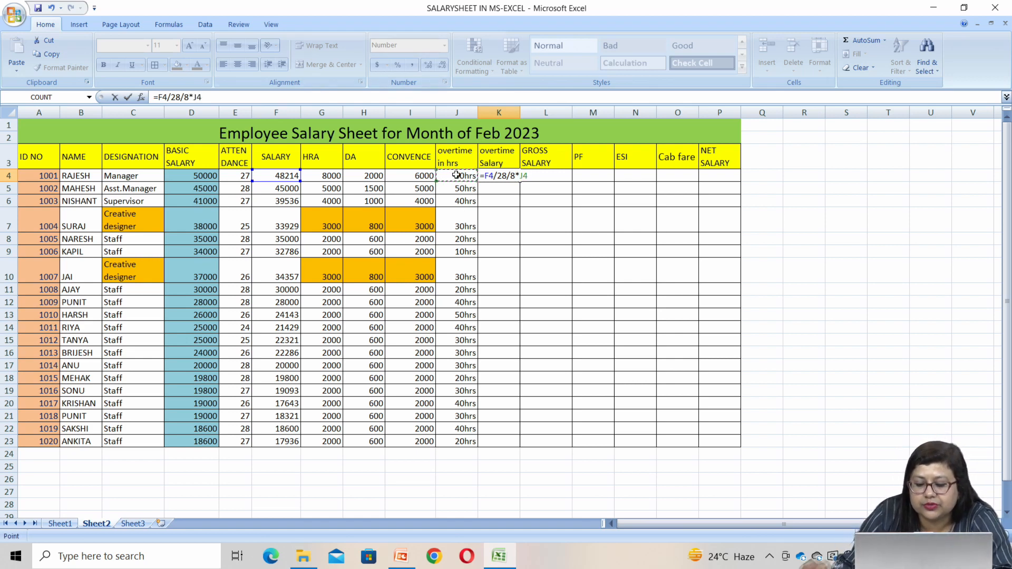
key("Return")
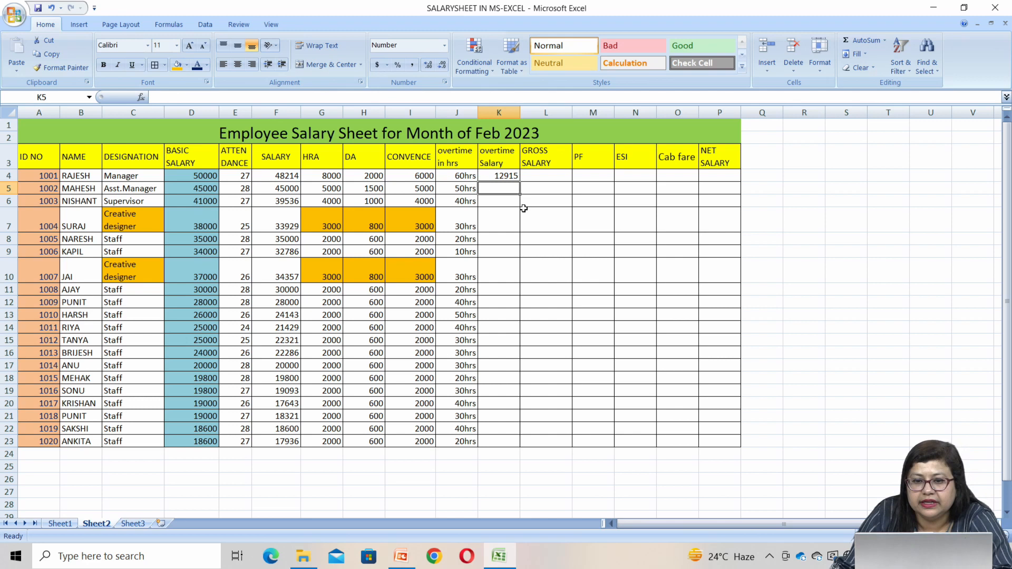
left_click(499, 176)
left_click_drag(521, 181, 514, 443)
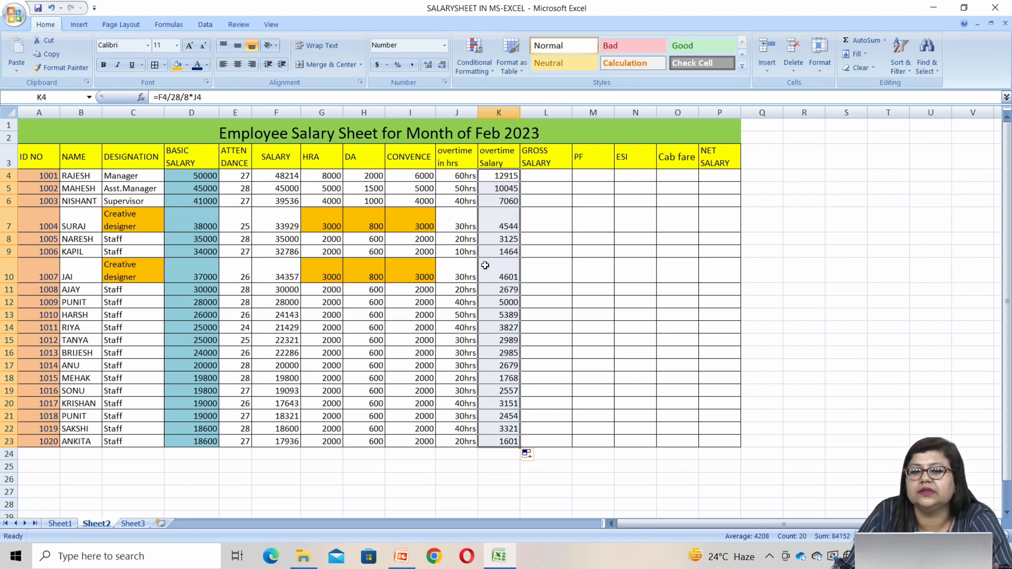
Calculate the gross salary in L4 with =SUM(F4+G4+H4+I4+K4) and fill the formula down through L23
left_click(538, 175)
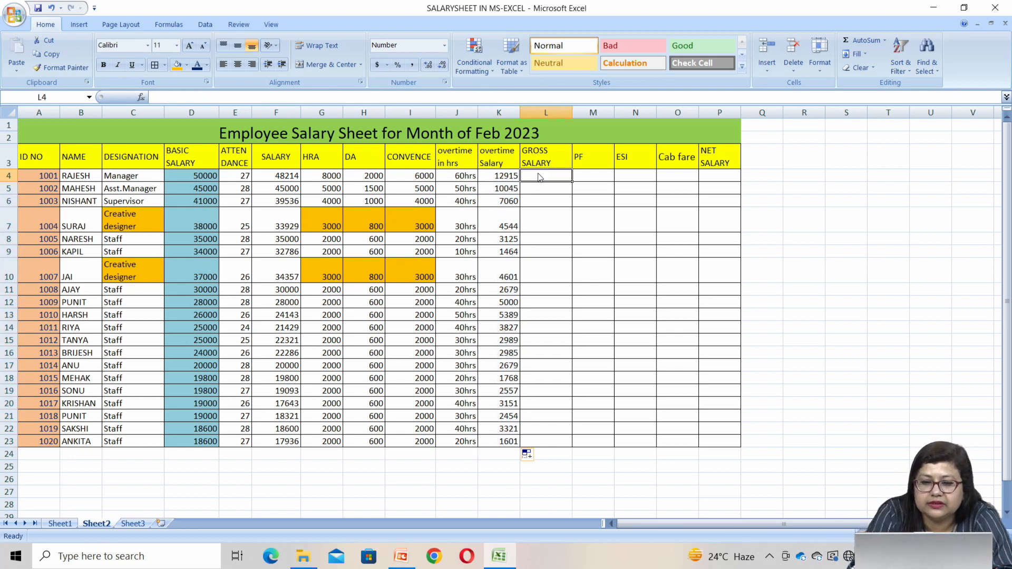
type("=")
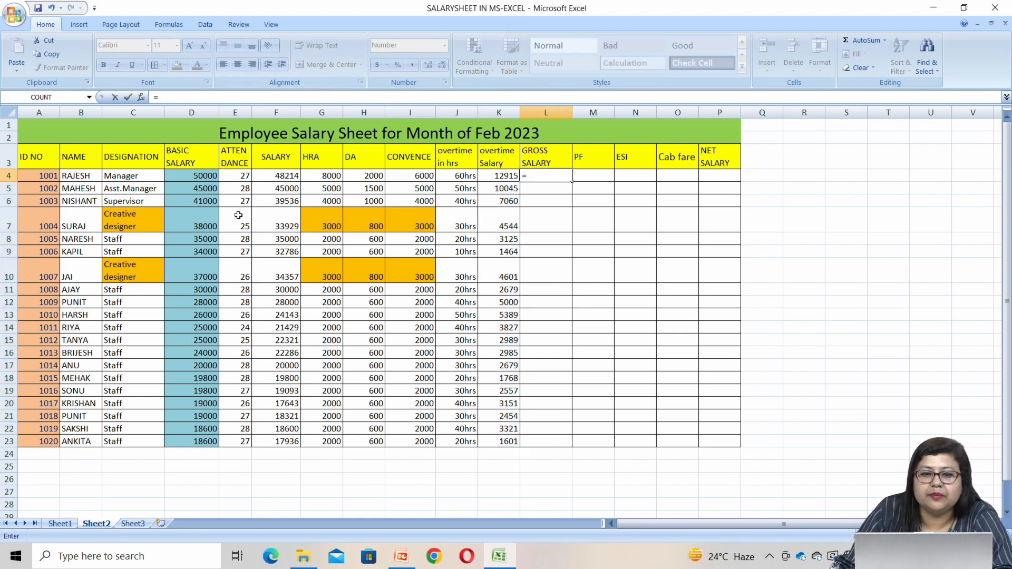
left_click(273, 174)
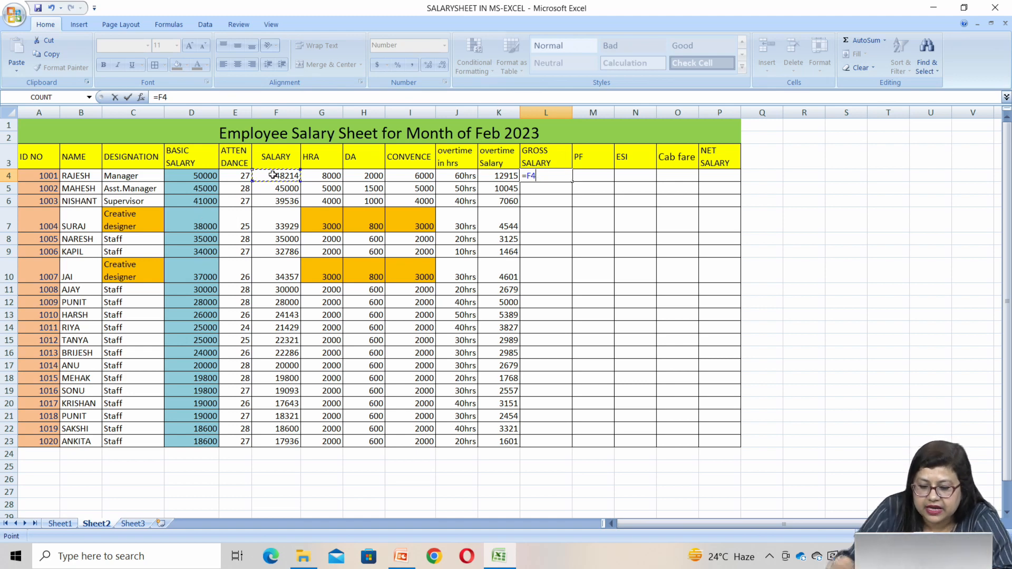
key("BackSpace")
key("BackSpace")
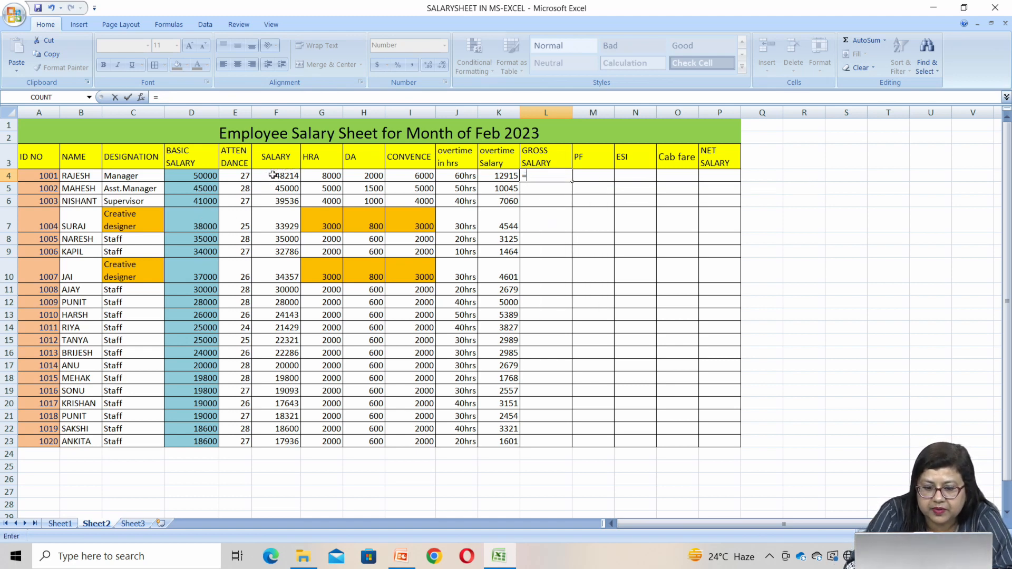
type("sum(")
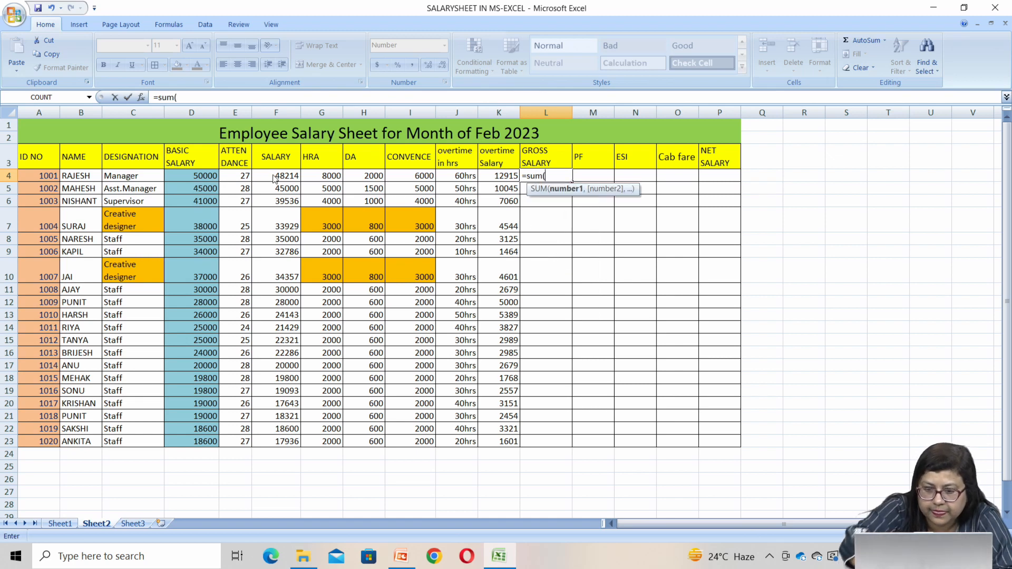
left_click(279, 175)
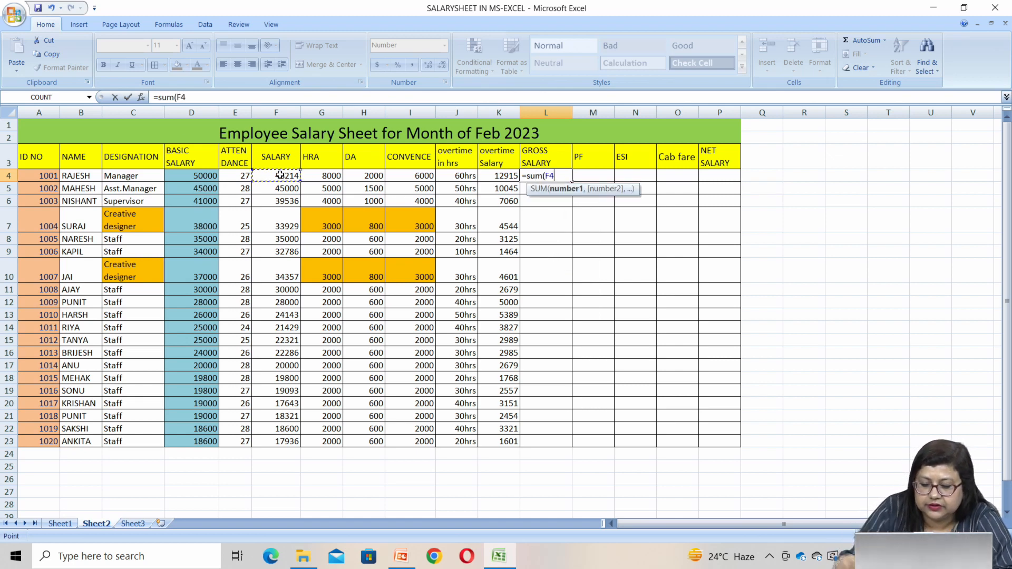
type("+")
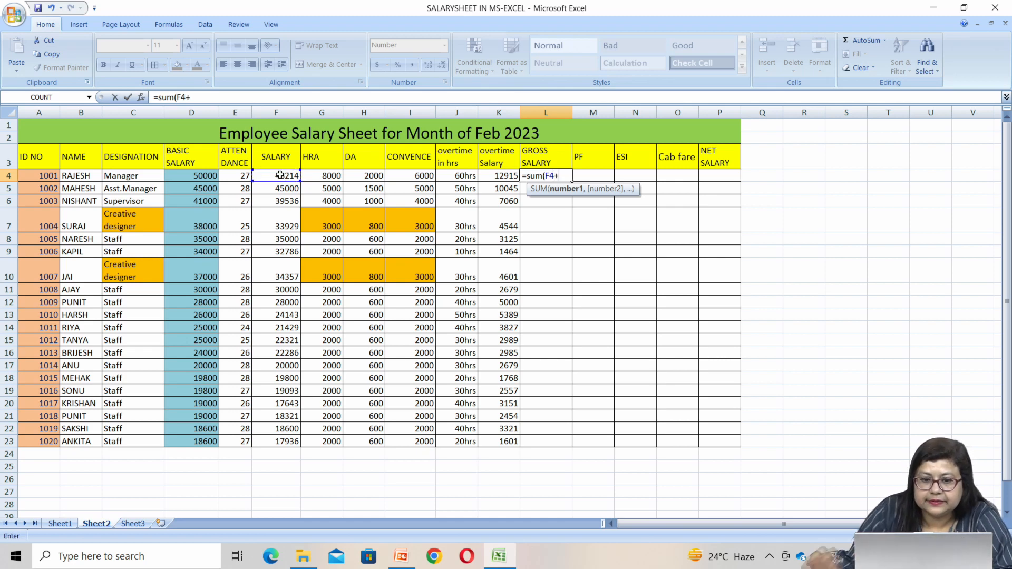
left_click(322, 176)
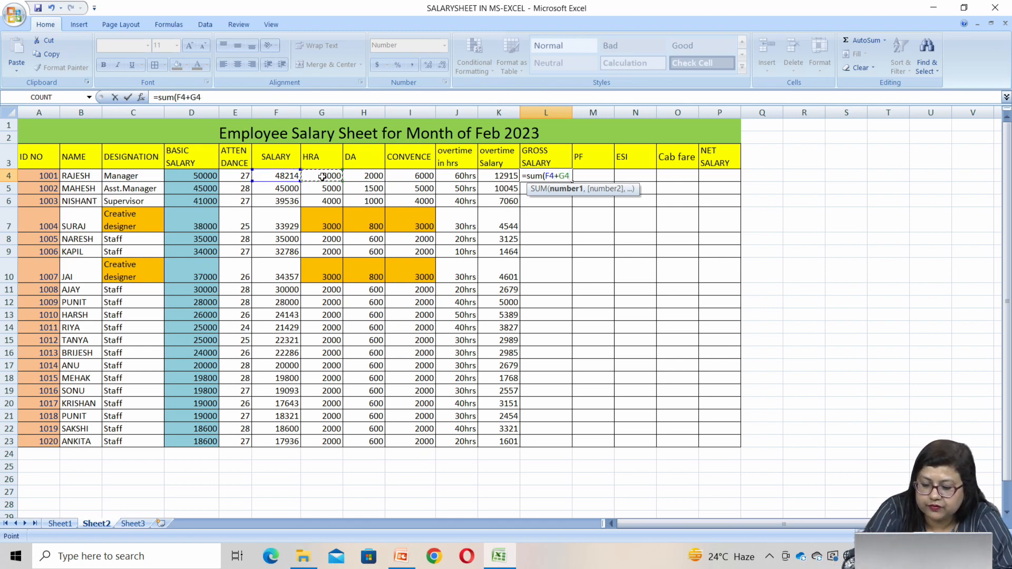
type("+")
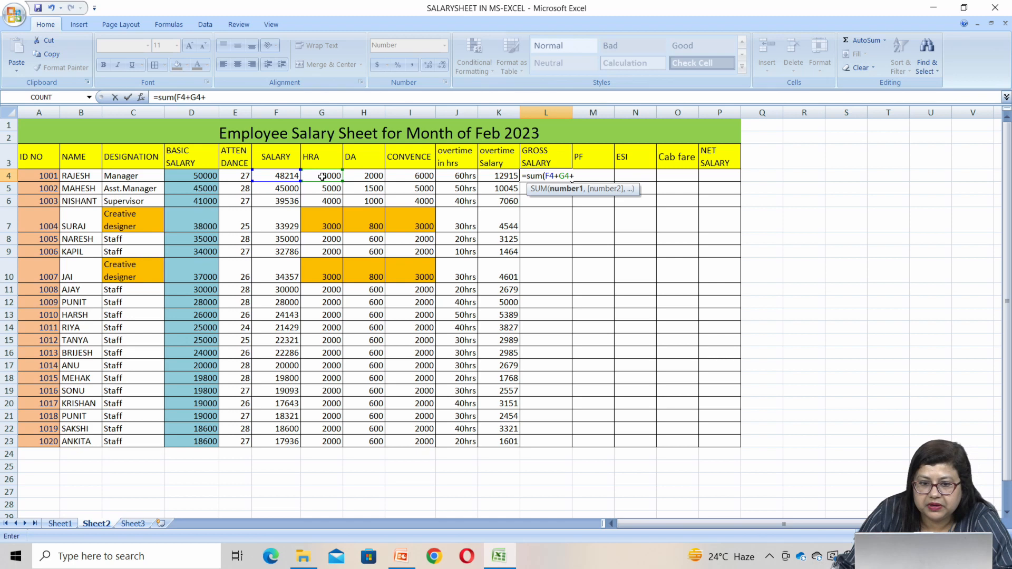
left_click(368, 179)
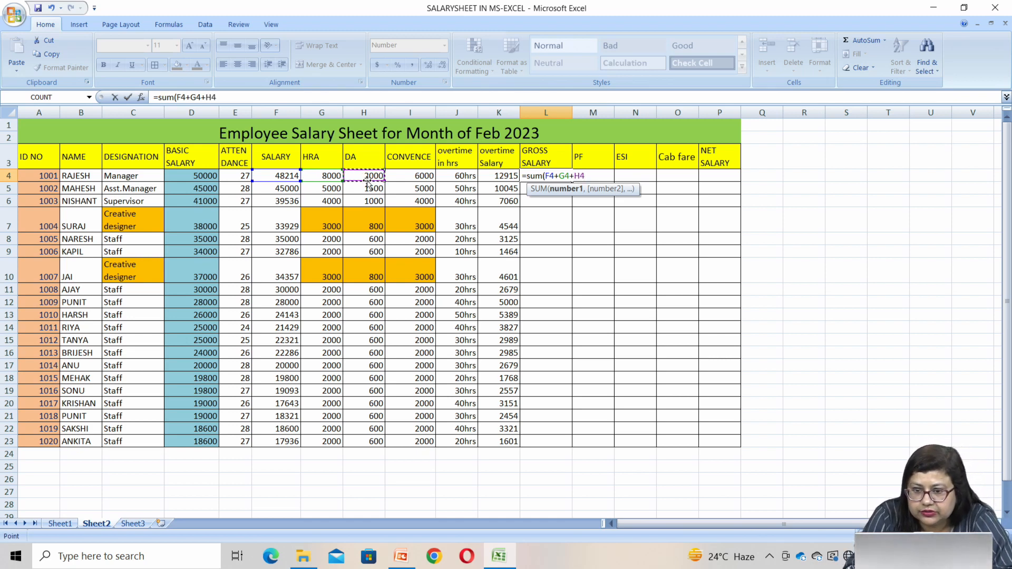
type("+")
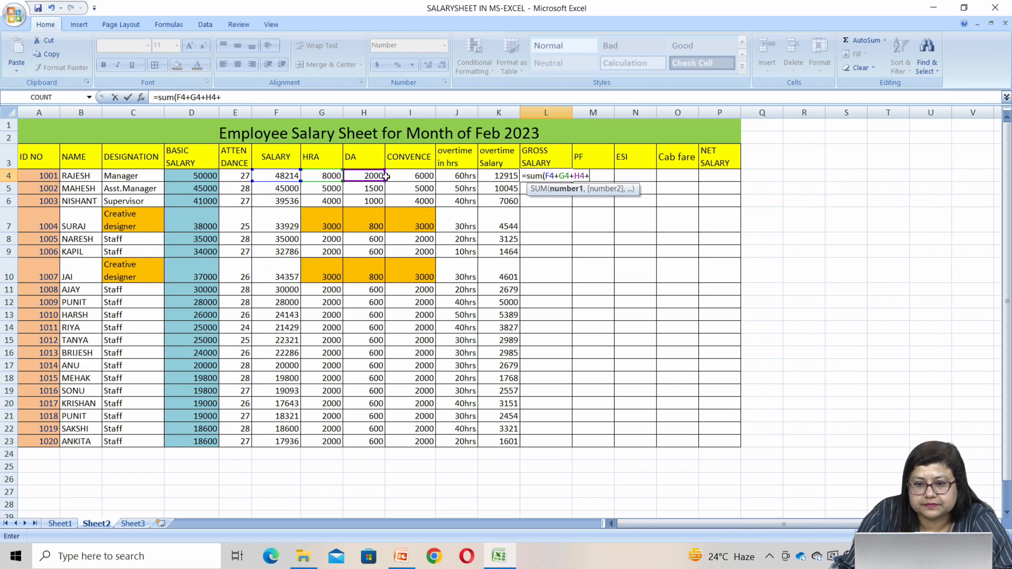
left_click(417, 177)
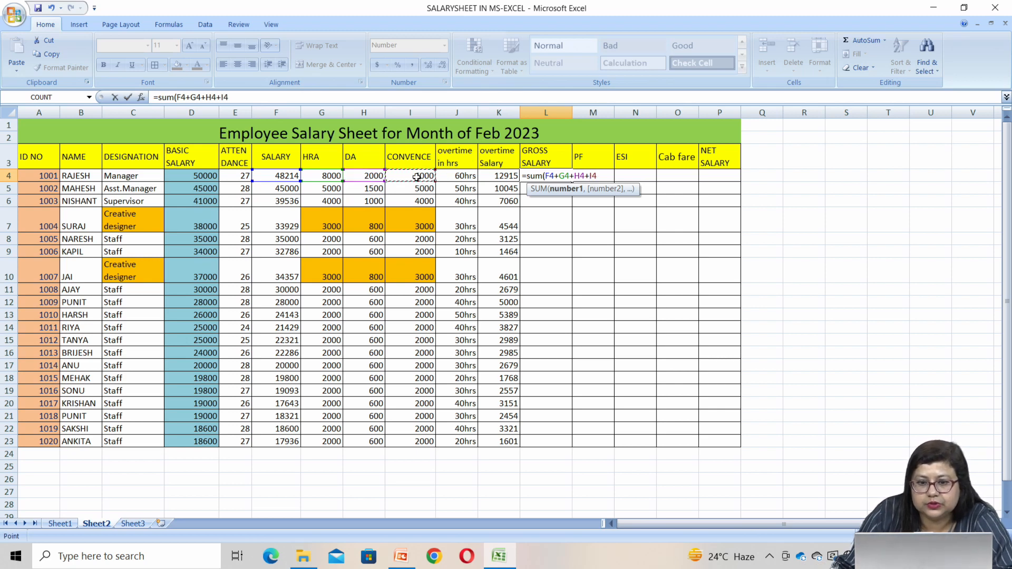
type("+")
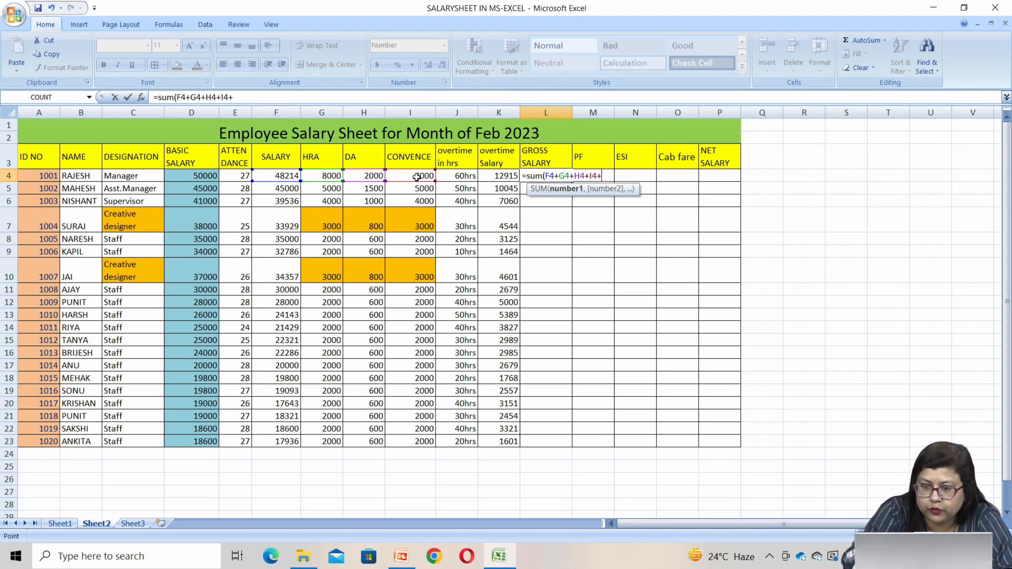
left_click(501, 177)
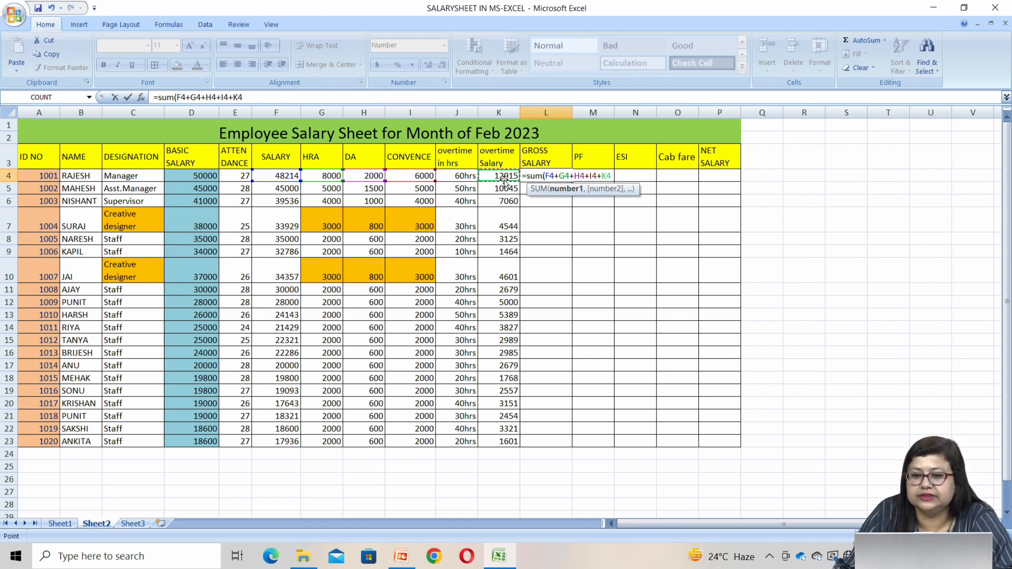
type(")")
key("Return")
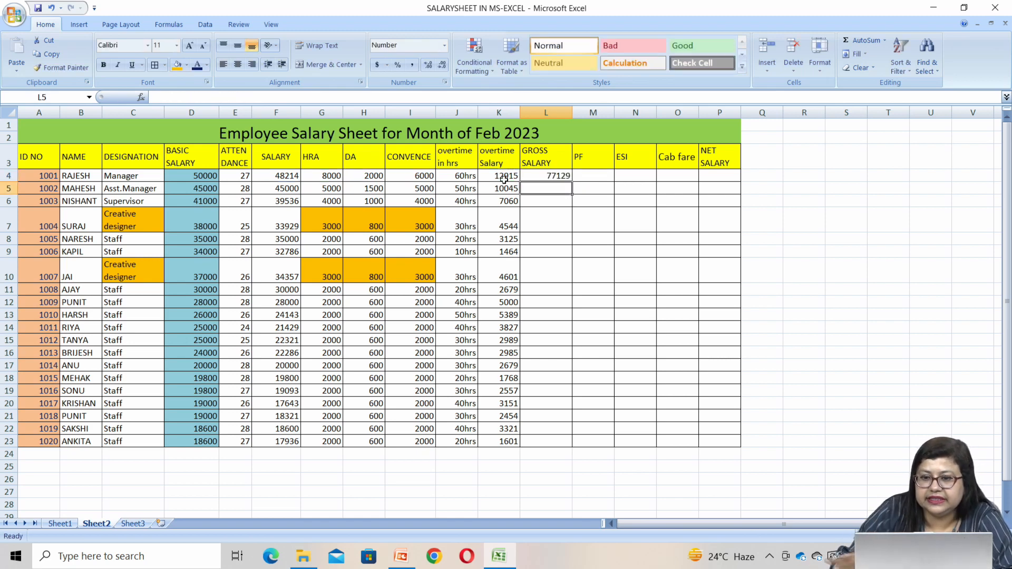
left_click(545, 174)
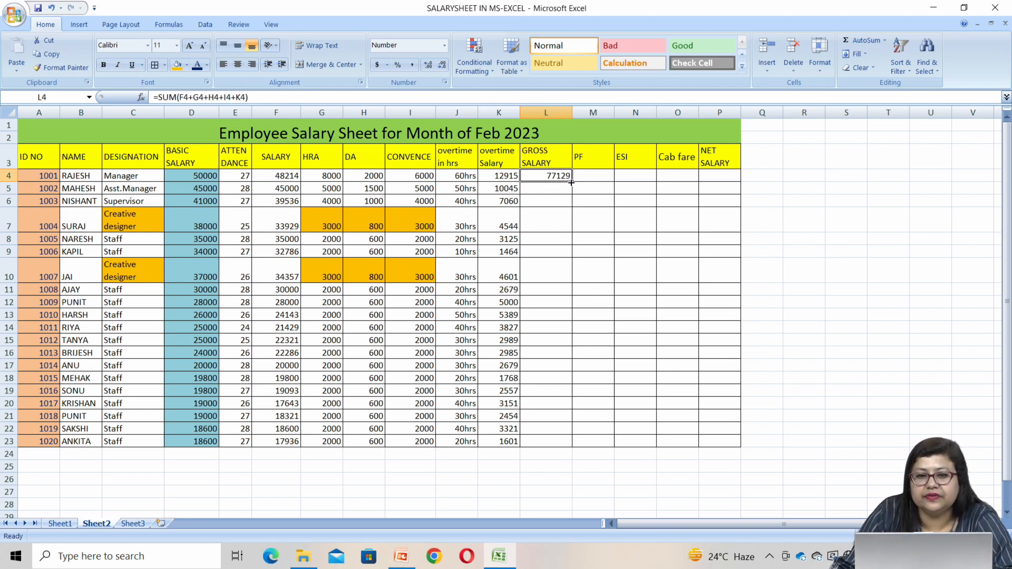
left_click_drag(570, 181, 548, 446)
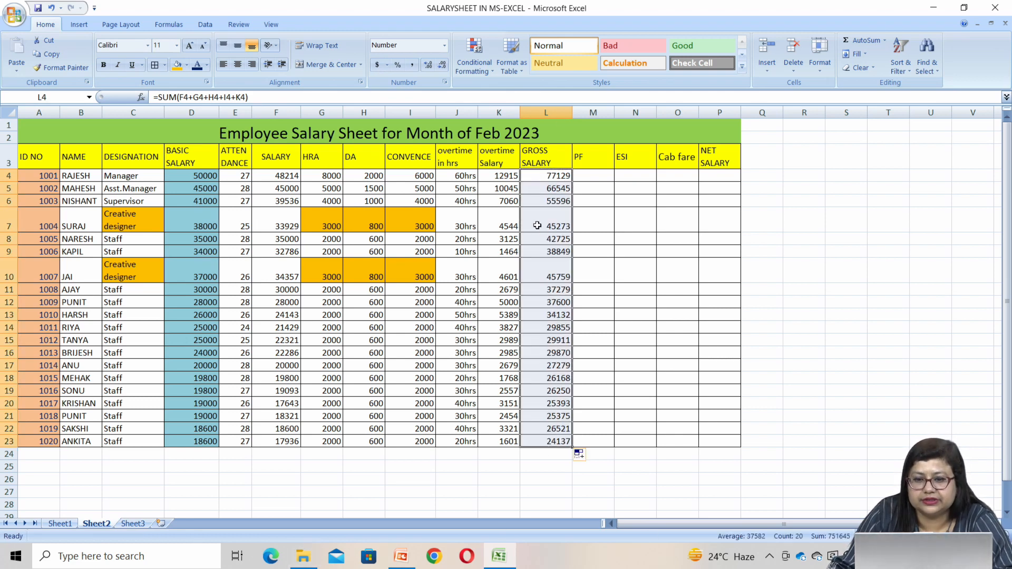
Check the PF formula in M4 of Sheet1 and return to the empty PF cell M4 on Sheet2
left_click(587, 177)
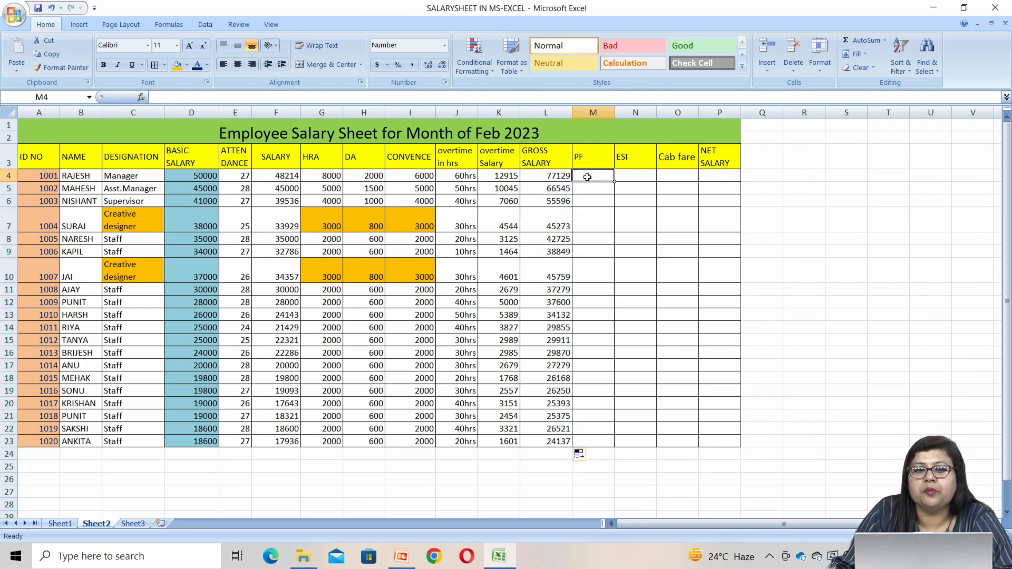
left_click(56, 524)
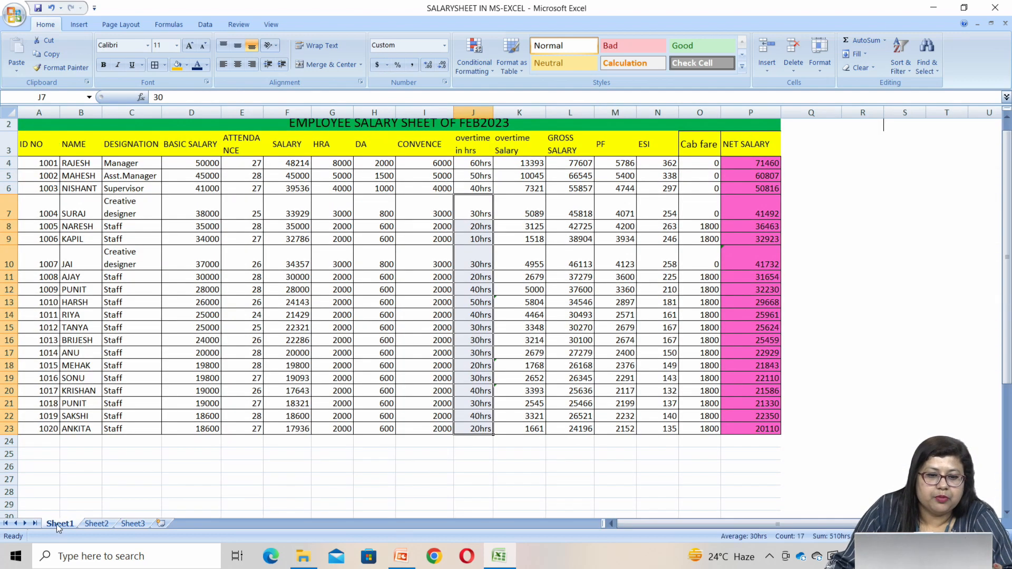
left_click(617, 165)
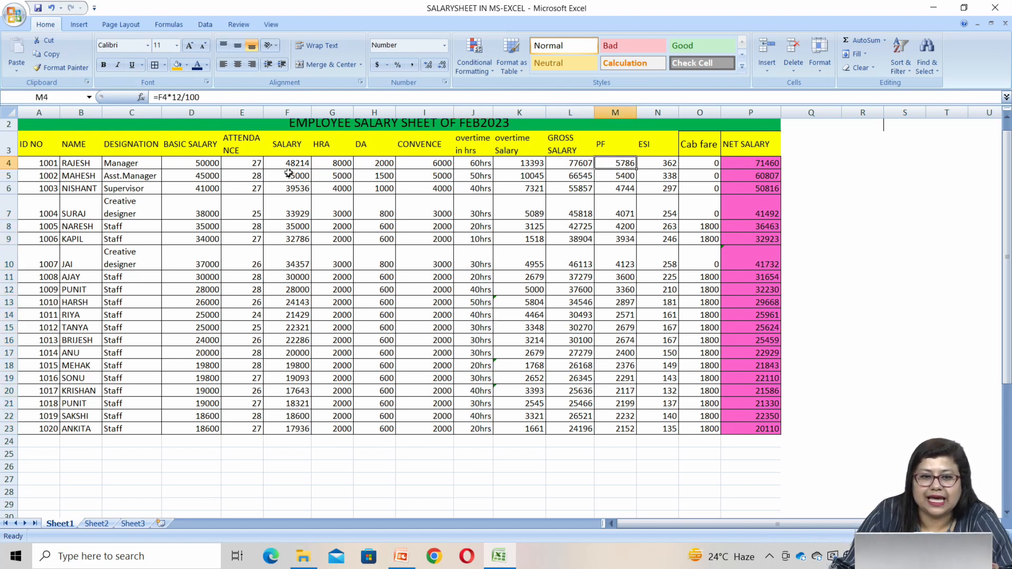
left_click(96, 524)
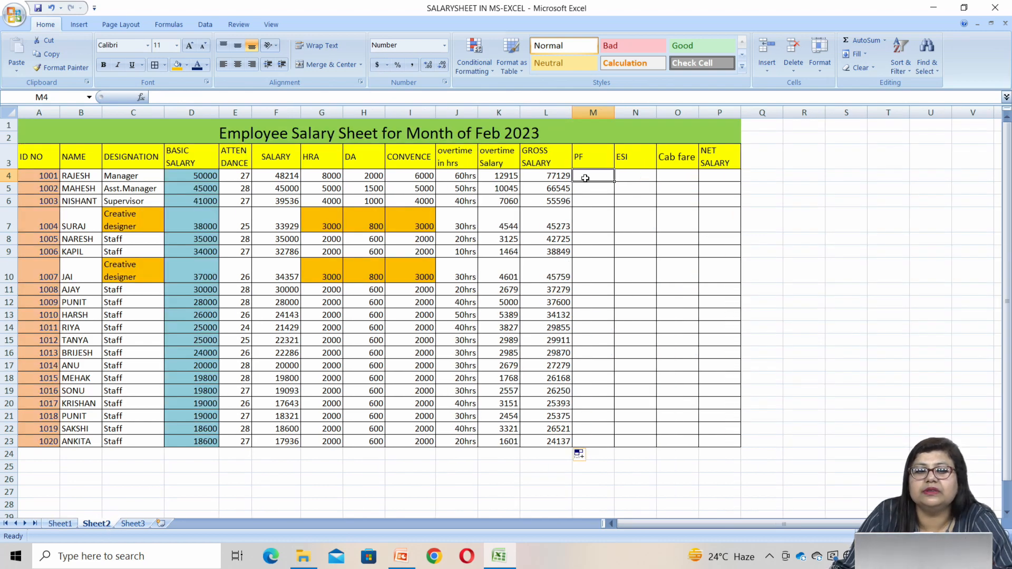
left_click(60, 523)
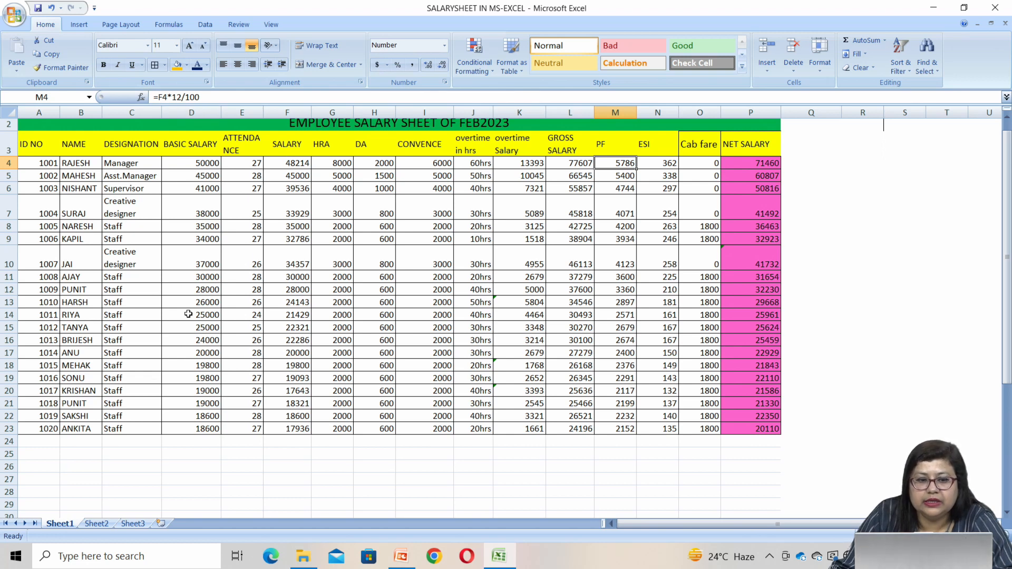
left_click(96, 522)
left_click(595, 176)
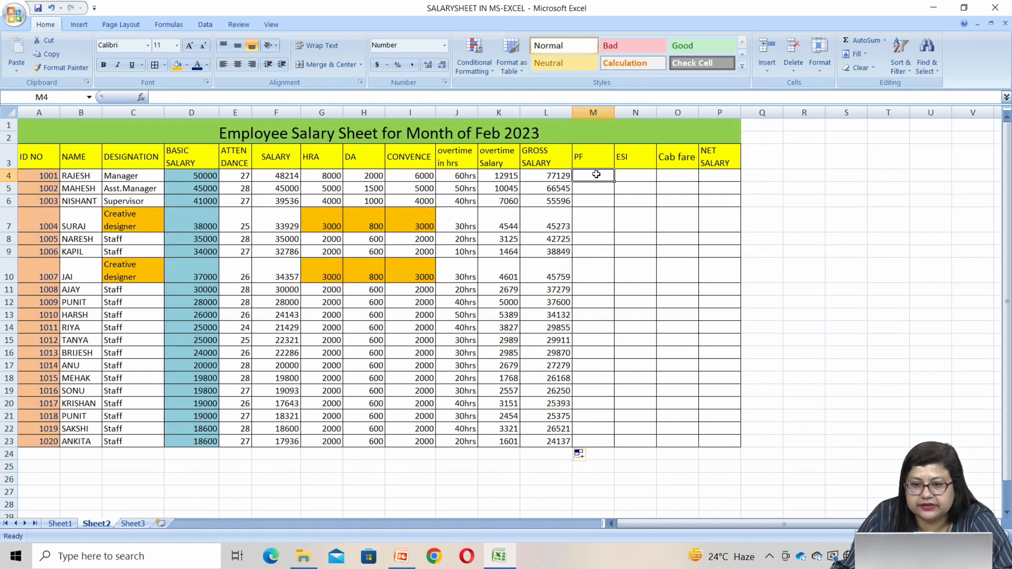
Calculate the PF in M4 with =F4*12/100 and fill the formula down through M23
type("=")
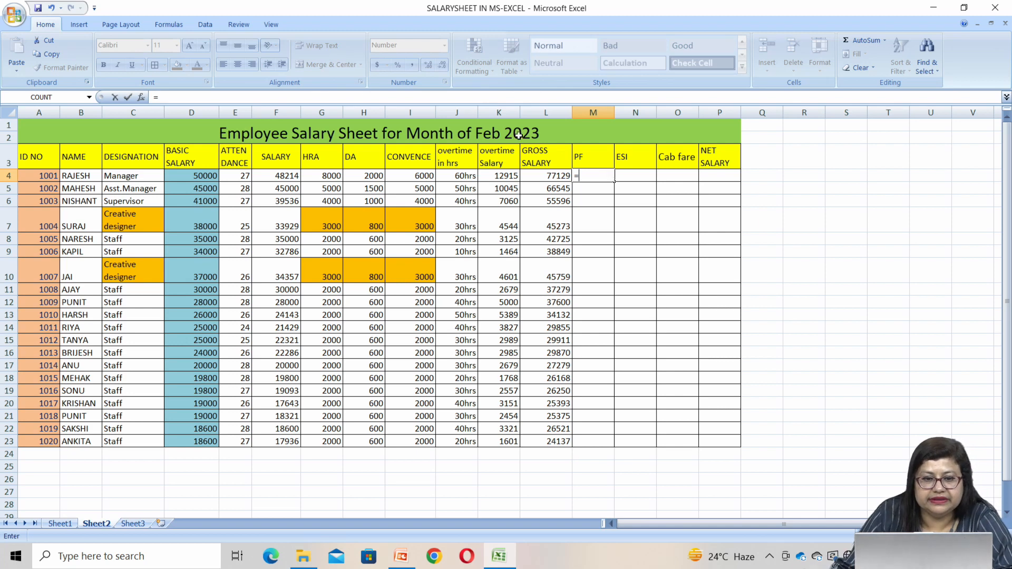
left_click(287, 179)
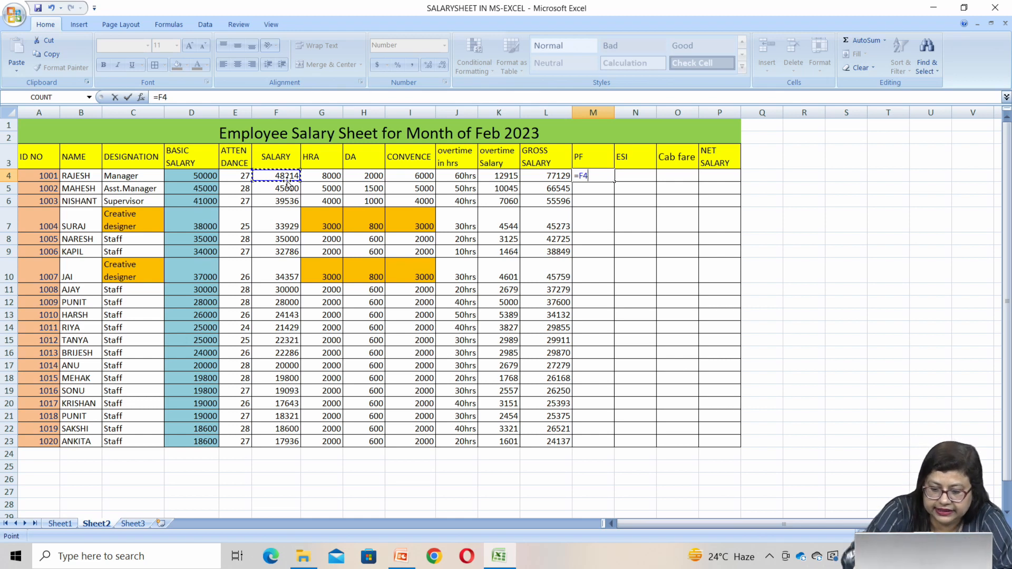
type("*")
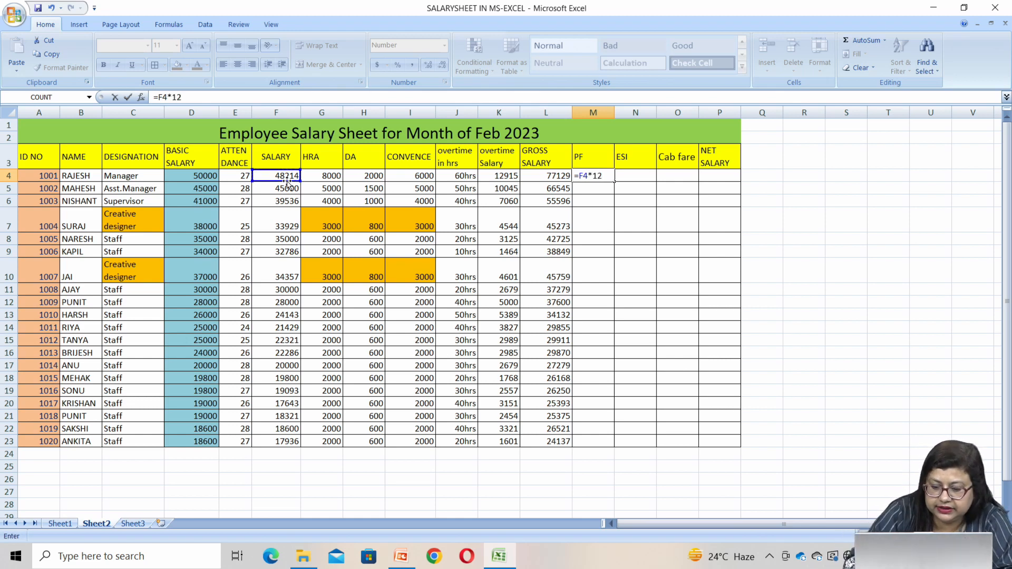
key("Return")
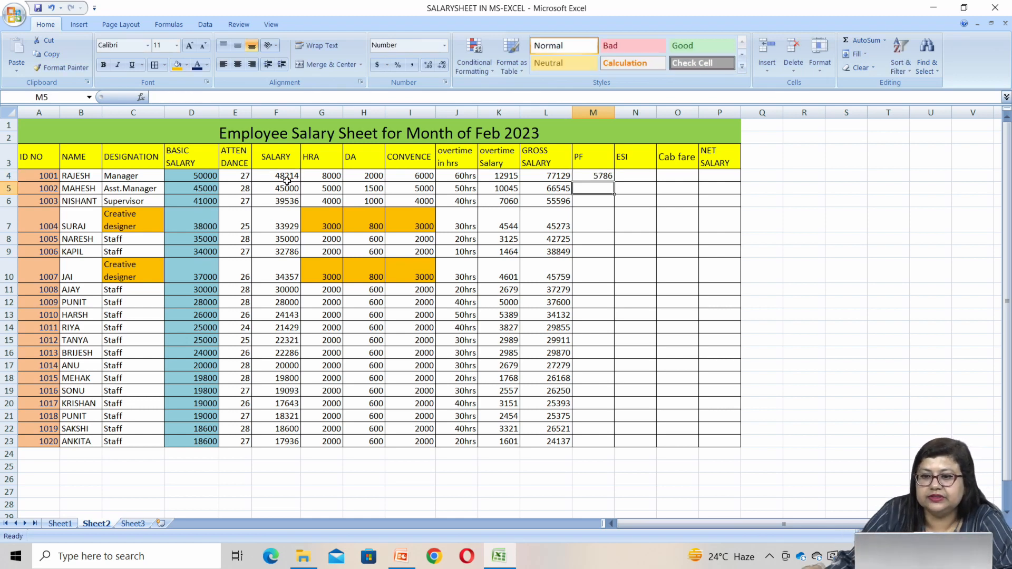
left_click(587, 177)
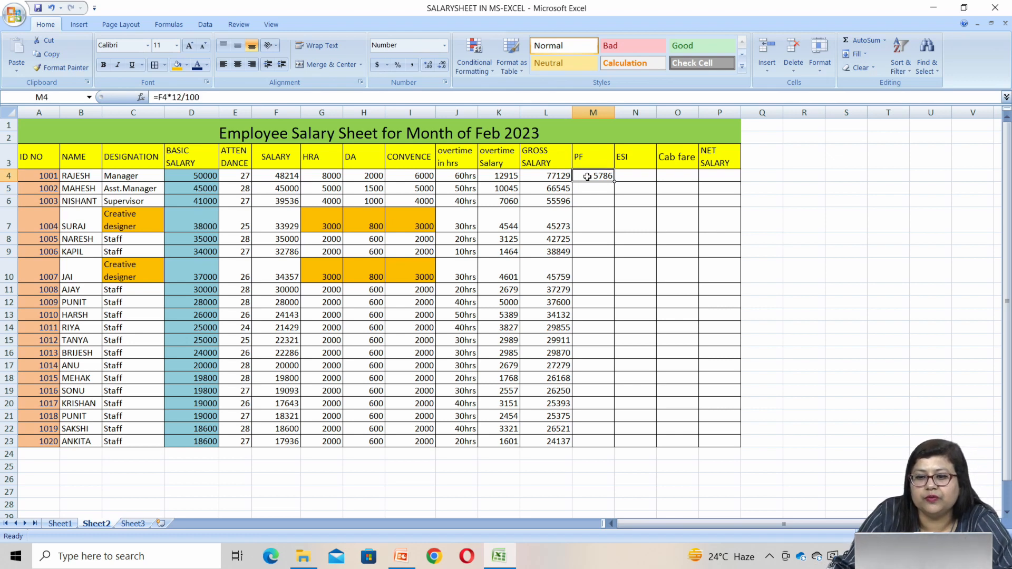
left_click_drag(614, 182, 599, 444)
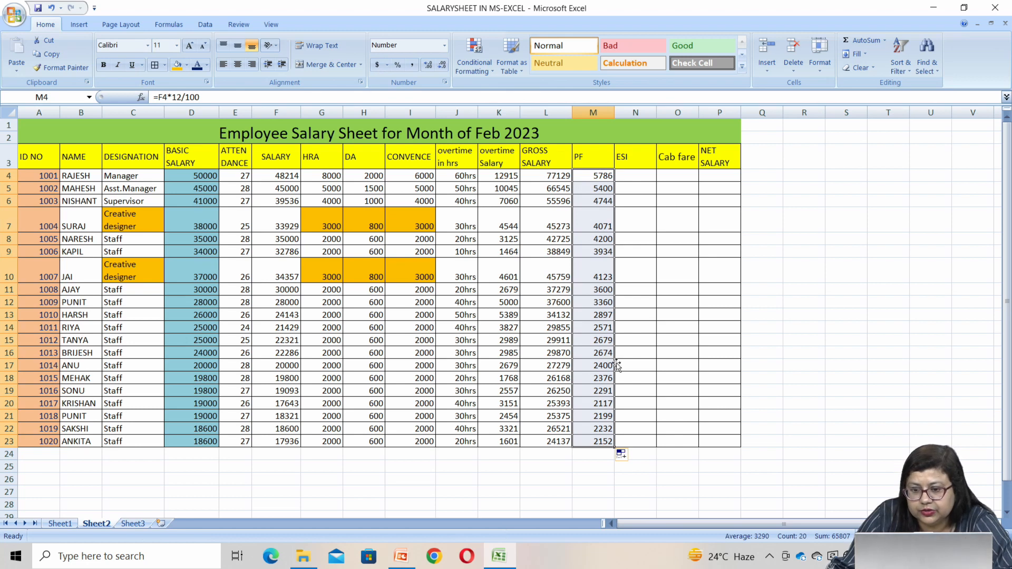
Check the ESI formula in N4 of Sheet1 and return to the empty ESI cell N4 on Sheet2
left_click(56, 524)
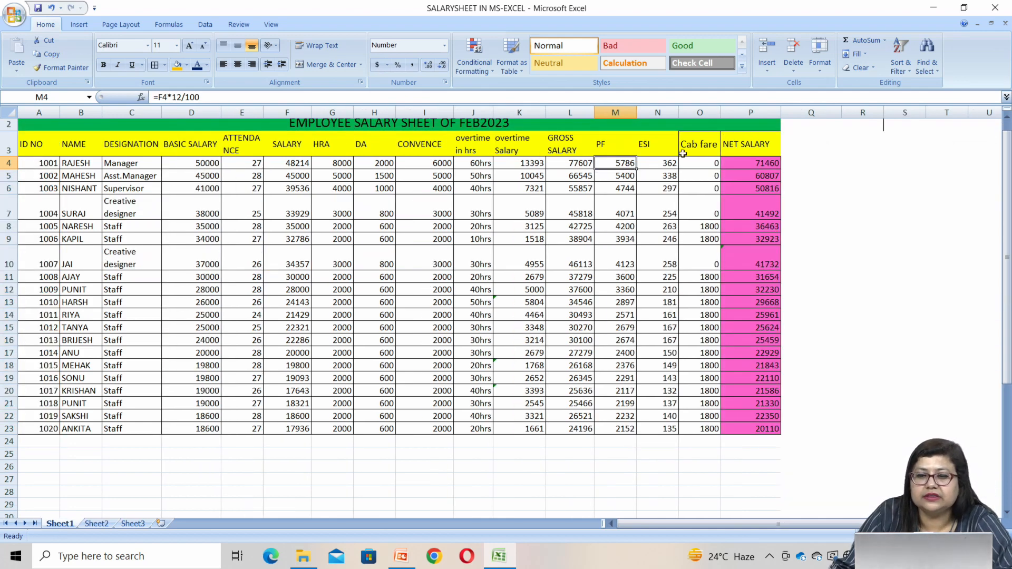
left_click(664, 163)
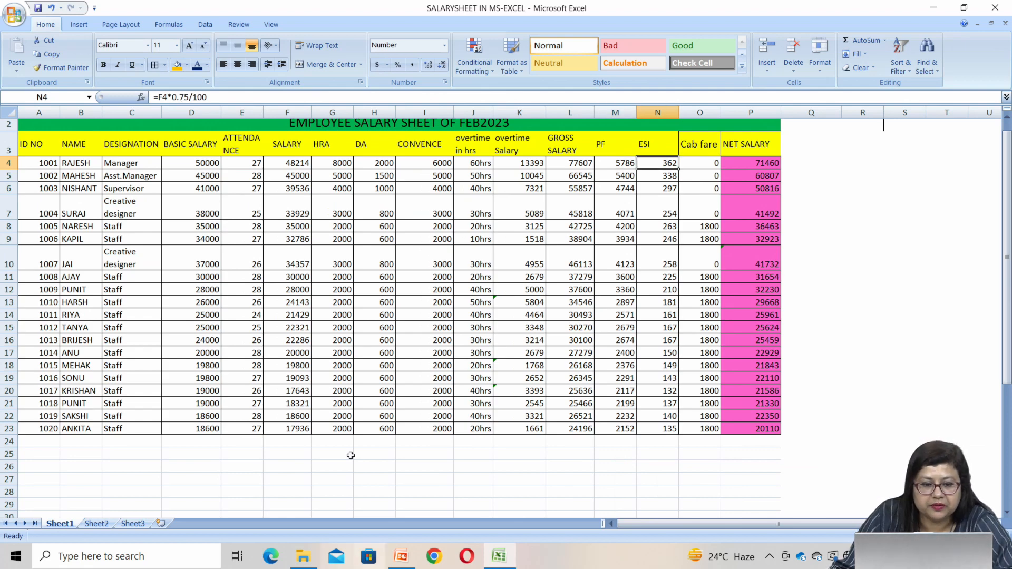
left_click(108, 523)
left_click(644, 178)
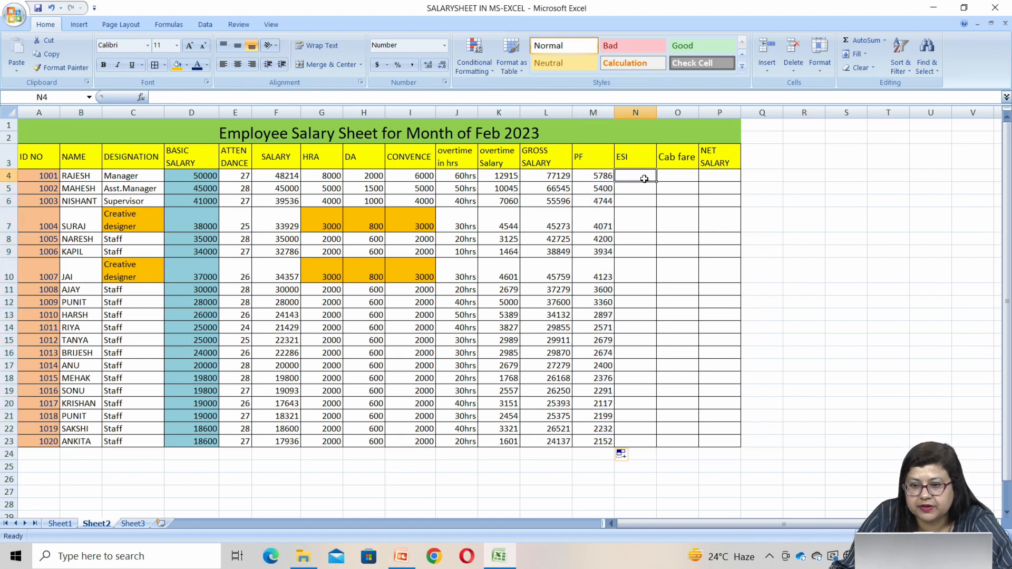
Calculate the ESI in N4 with =F4*0.75/100 and fill the formula down through N23
type("=")
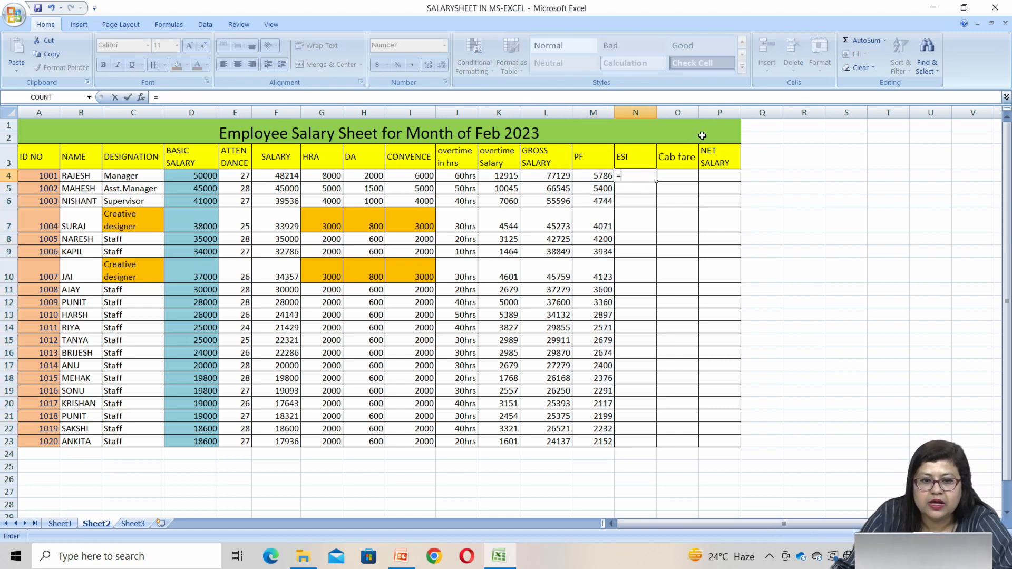
left_click(286, 175)
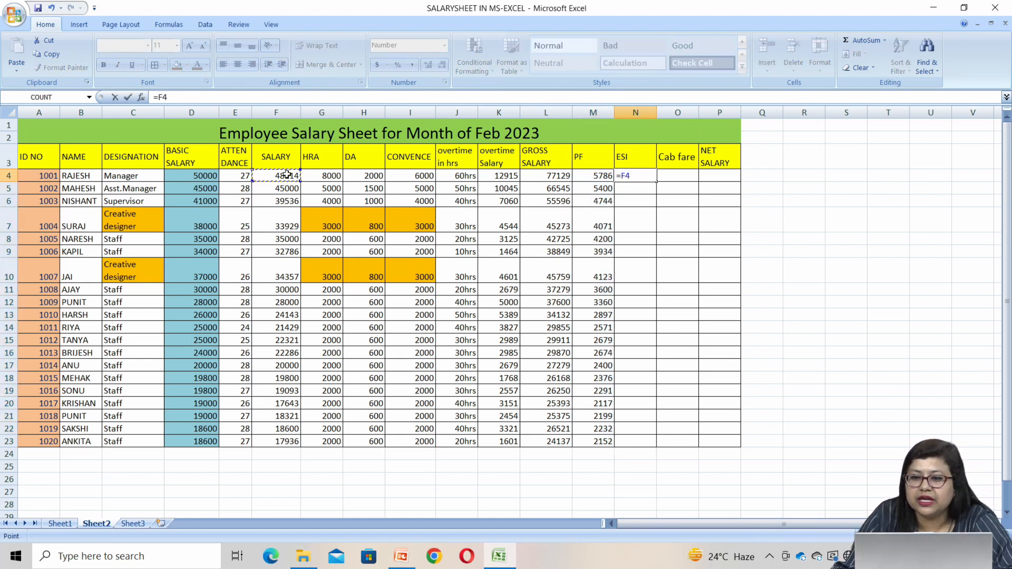
type("*")
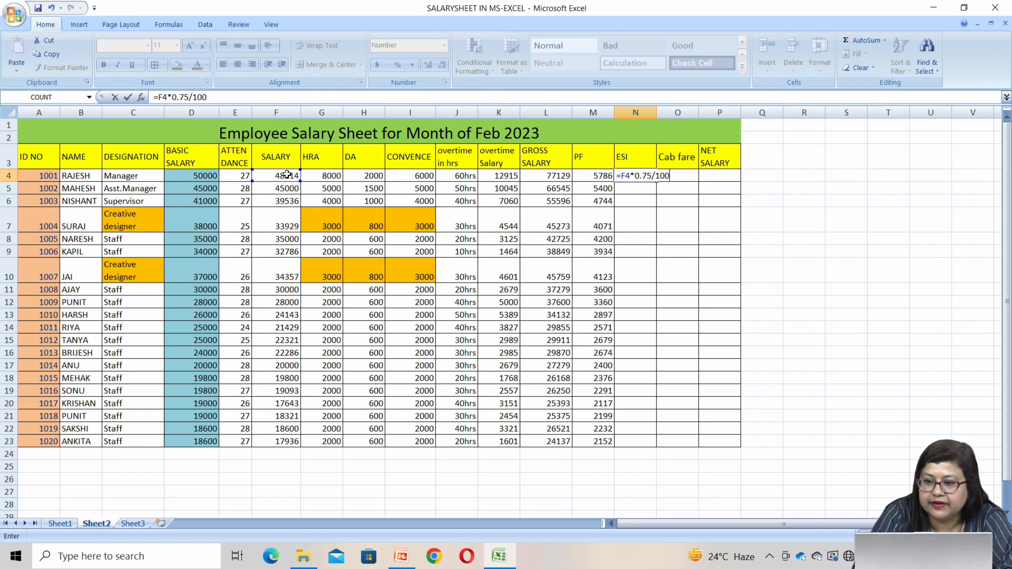
key("Return")
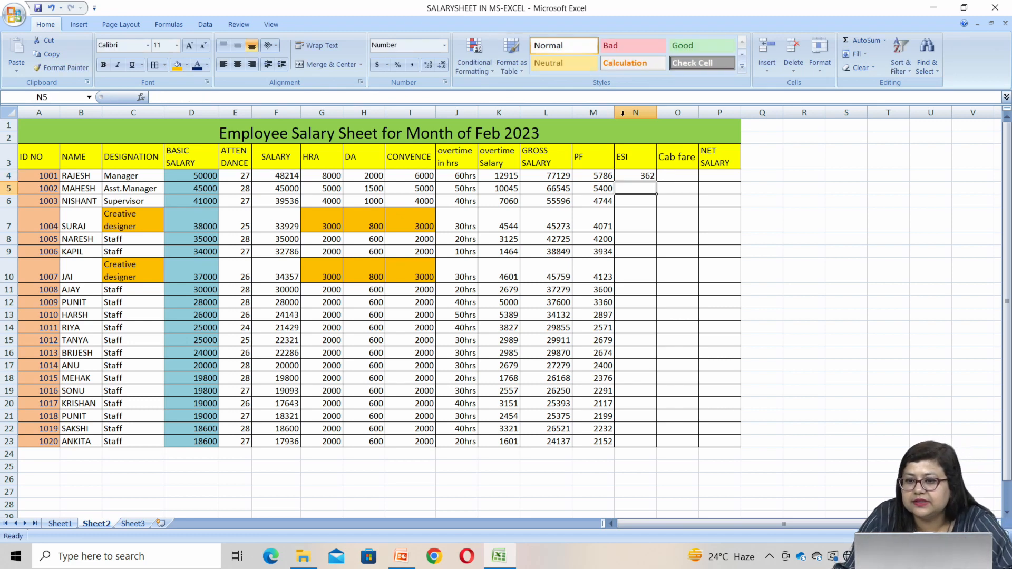
left_click(644, 177)
left_click_drag(656, 181, 637, 443)
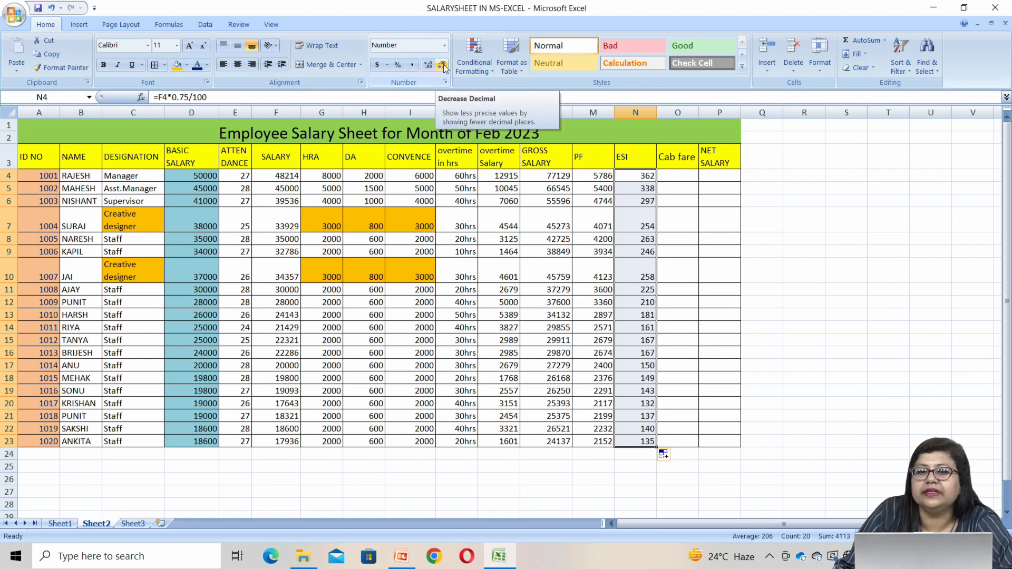
left_click(930, 326)
Enter a cab fare of 0 in O4:O7 and in O10 for the manager, supervisor and creative designer rows
left_click(693, 175)
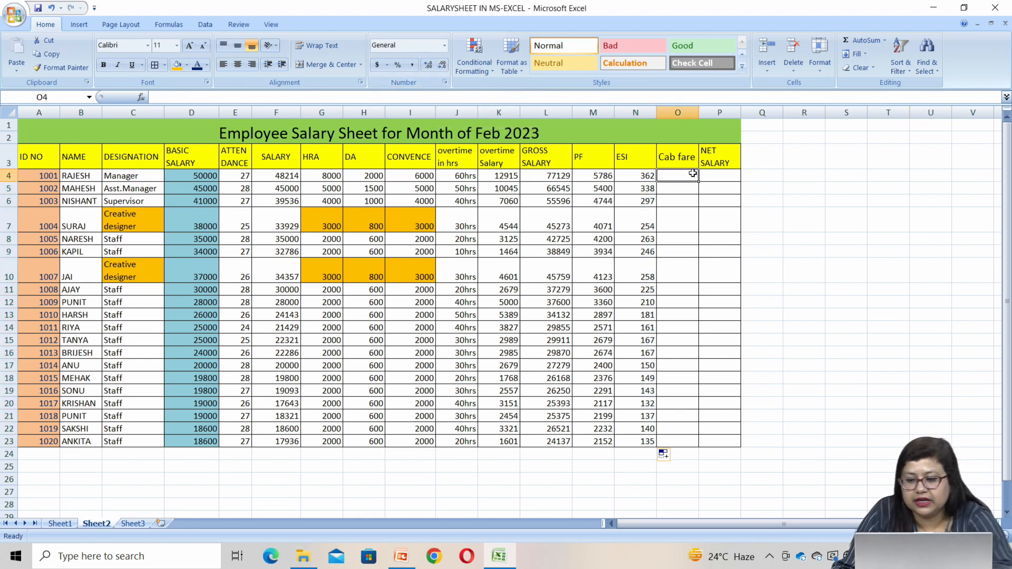
type("0")
key("Return")
type("0")
key("Return")
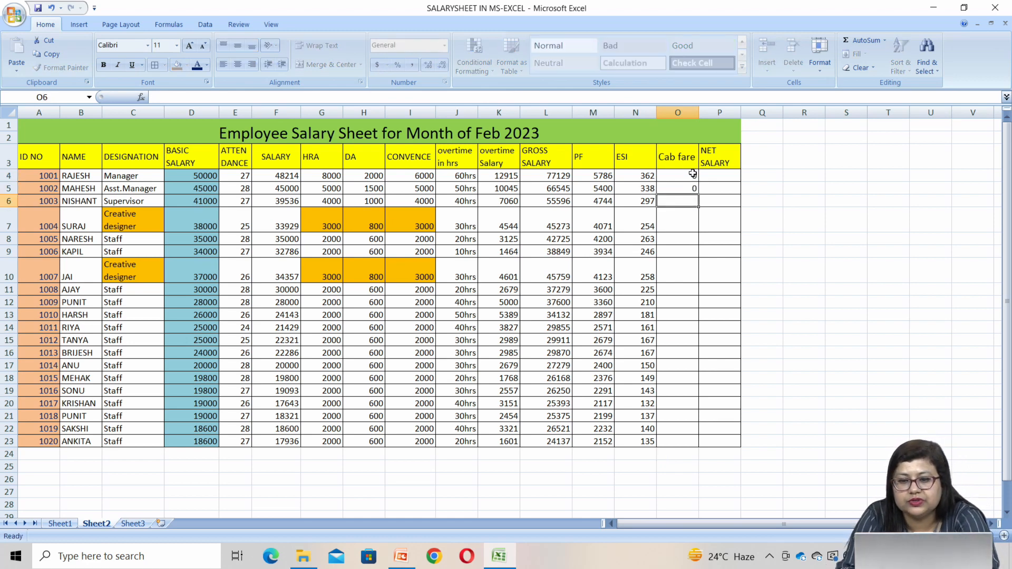
type("0")
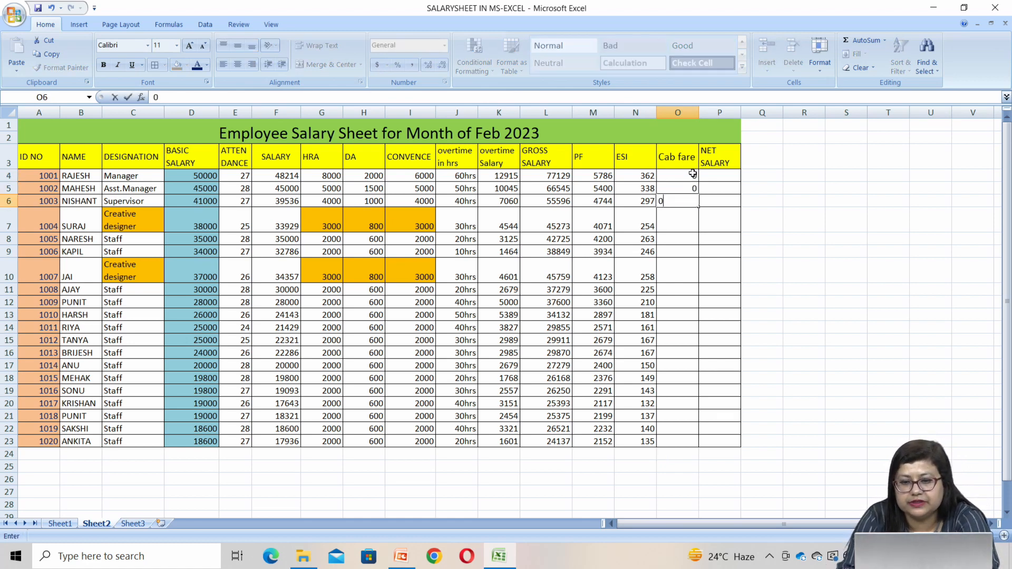
key("Return")
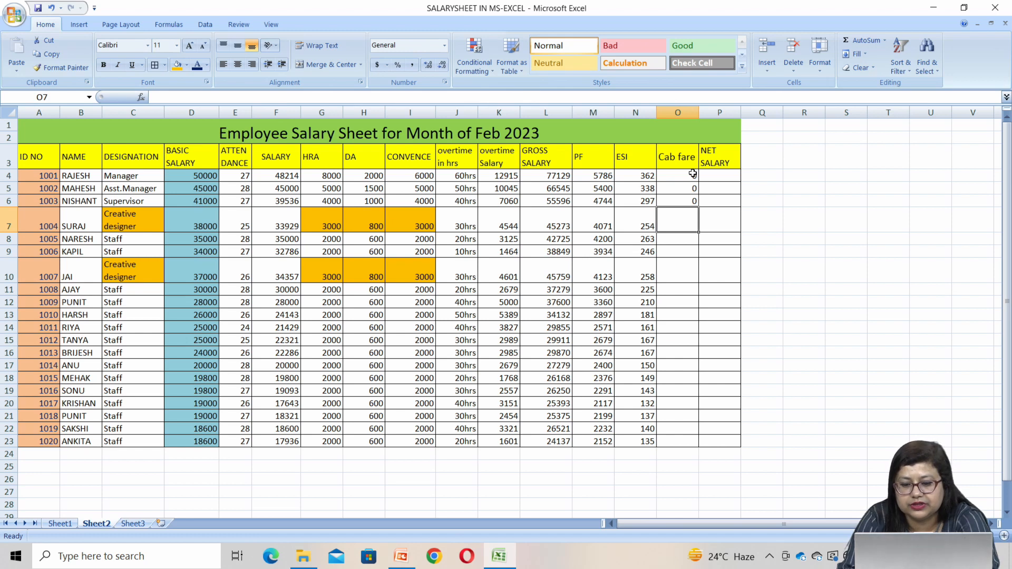
type("0")
key("Return")
key("Return")
key("Return")
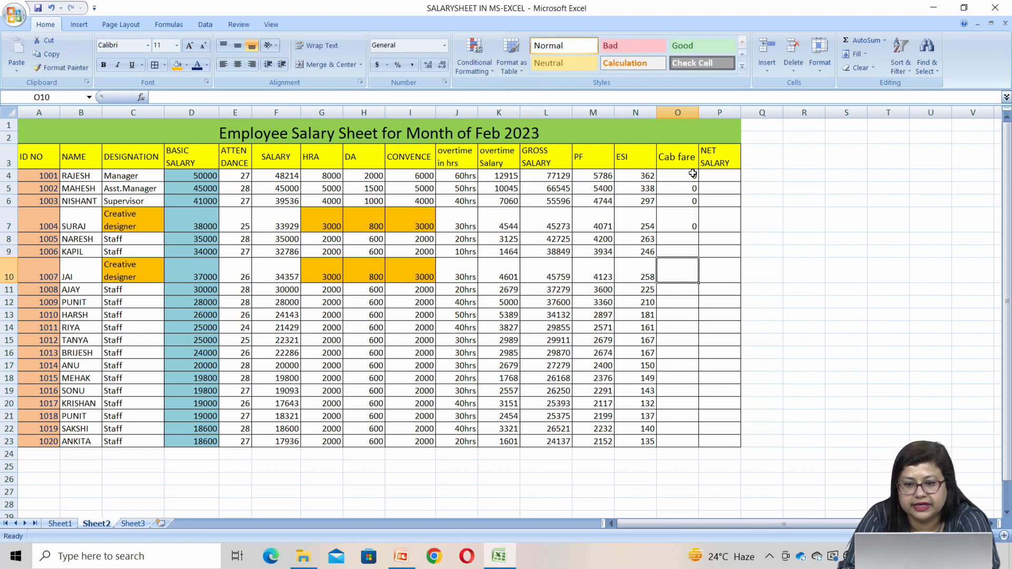
type("0")
key("Return")
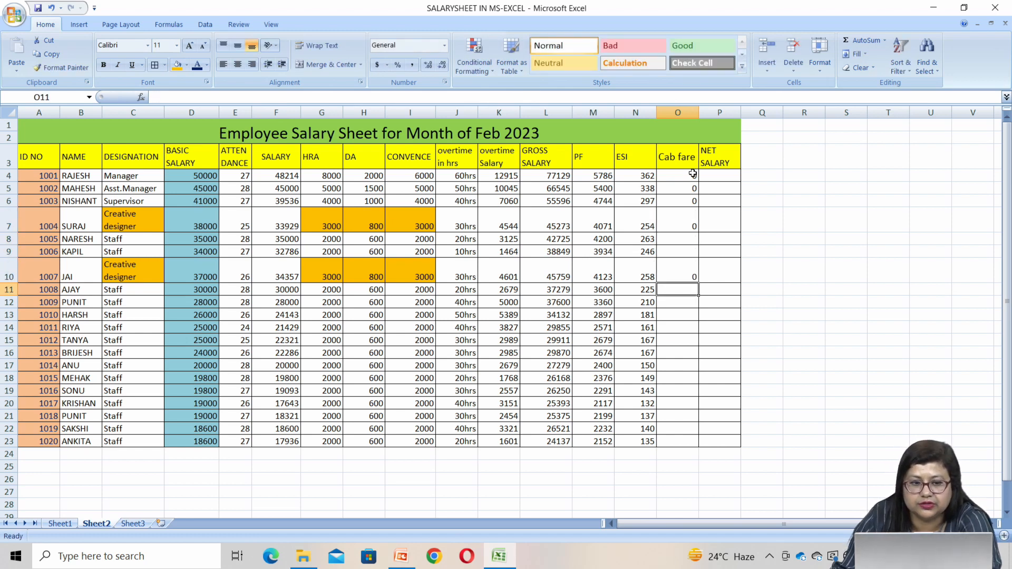
Enter a cab fare of 1800 for the two staff rows in O8 and O9
left_click(674, 239)
type("1")
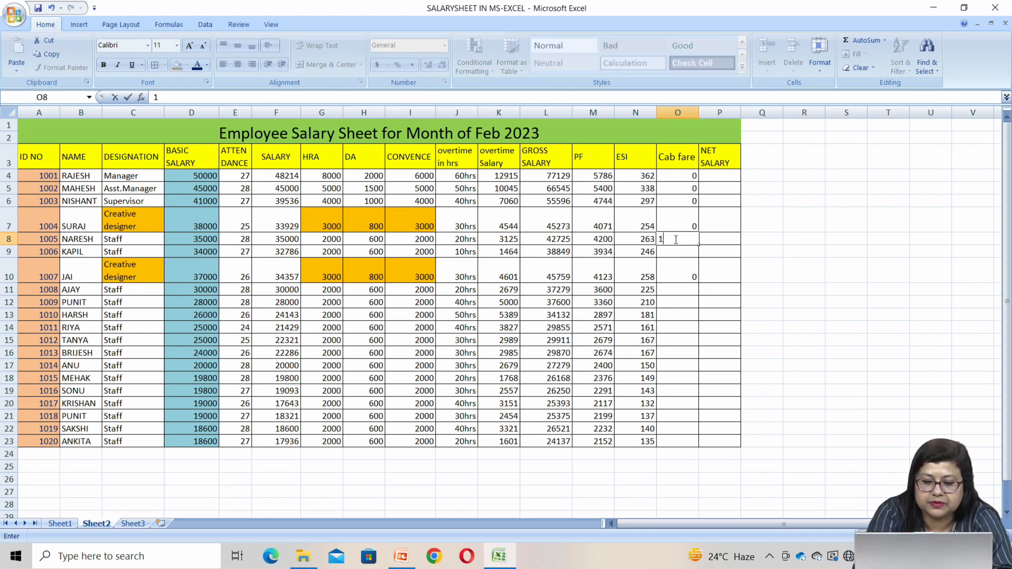
type("800")
left_click(662, 251)
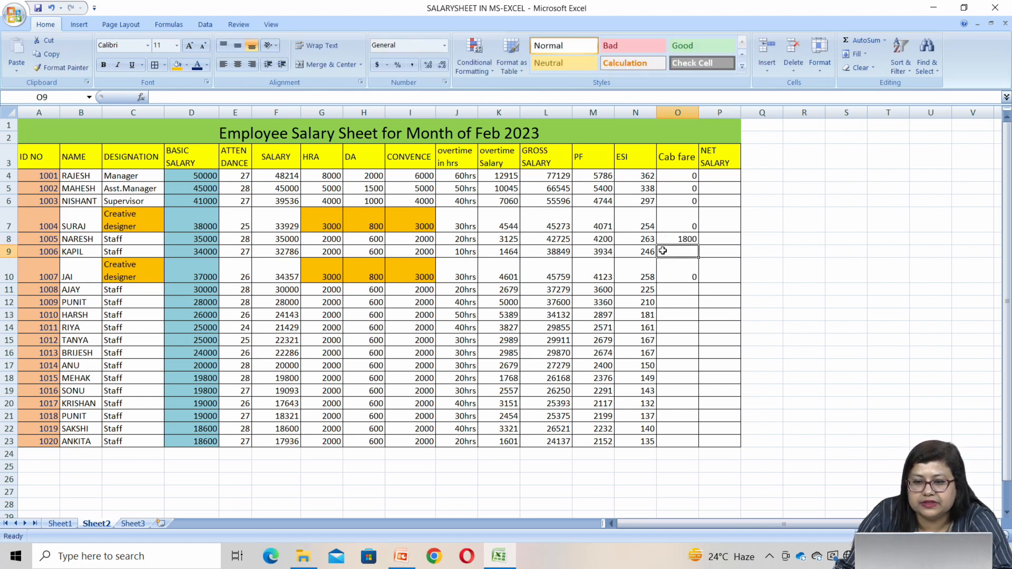
type("1800")
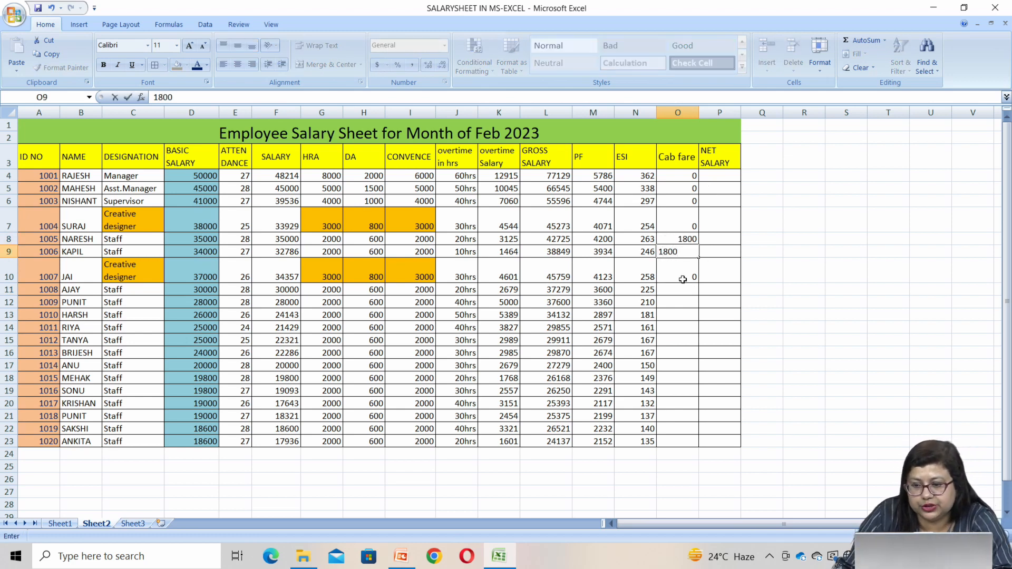
key("Return")
left_click(690, 252)
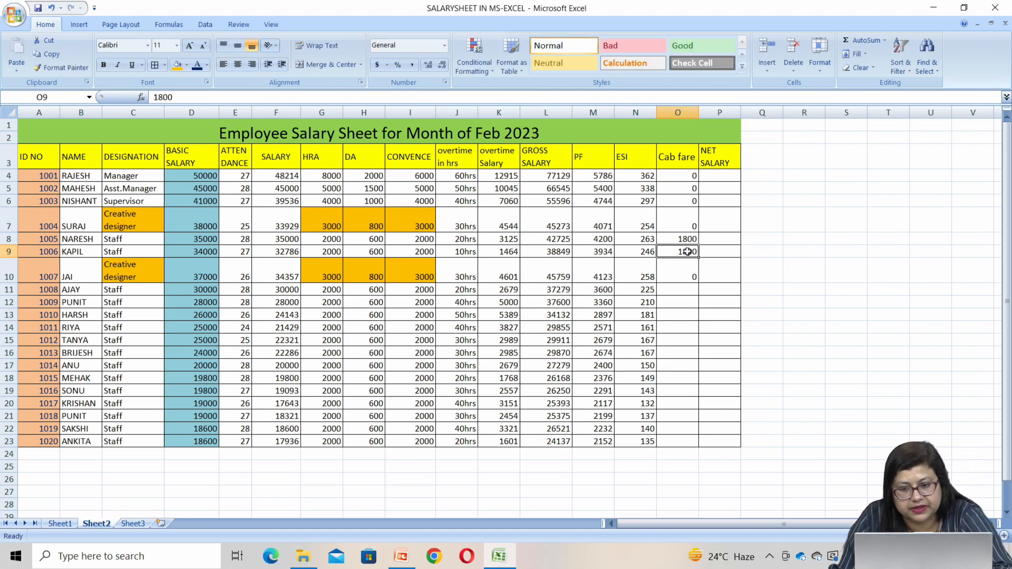
Copy the 1800 cab fares from O8:O9 into the staff rows O11:O16
left_click_drag(685, 238, 691, 317)
key("ctrl+c")
key("ctrl+v")
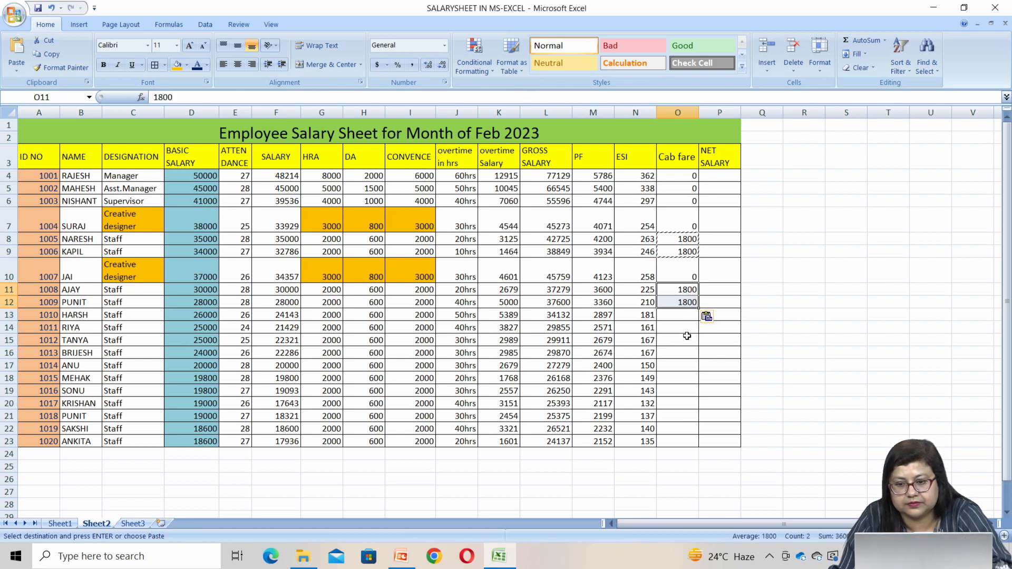
left_click(683, 314)
key("ctrl+v")
left_click(679, 345)
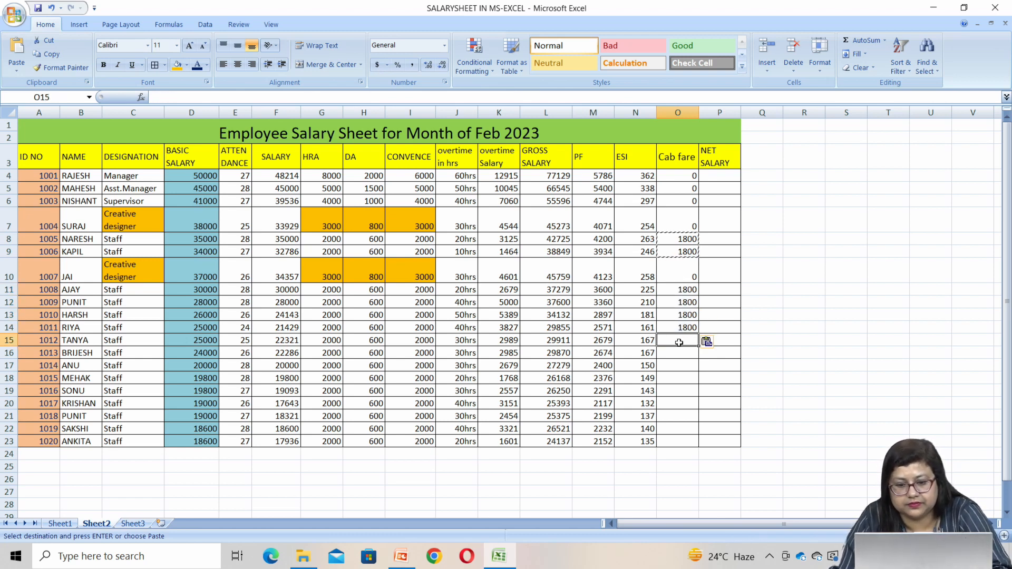
key("ctrl+v")
Paste the copied 1800 cab fares into the staff rows O17:O22
left_click(674, 367)
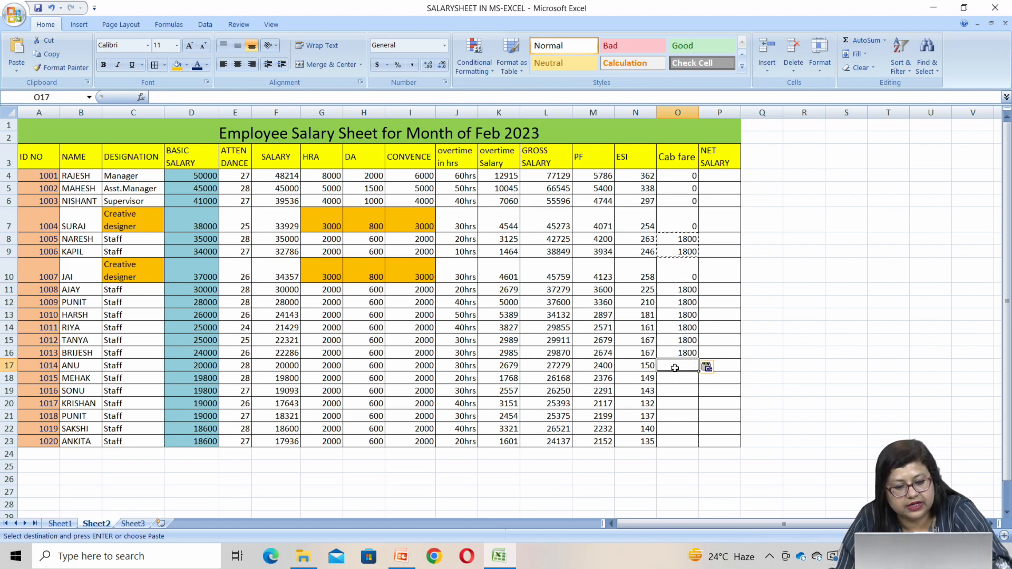
key("ctrl+v")
left_click(665, 392)
key("ctrl+v")
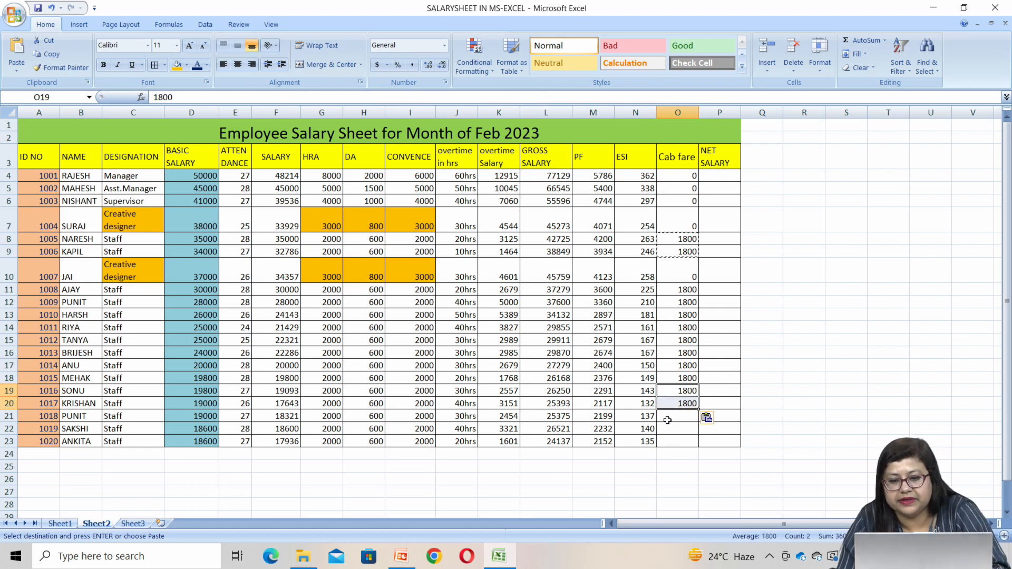
left_click(670, 417)
key("ctrl+v")
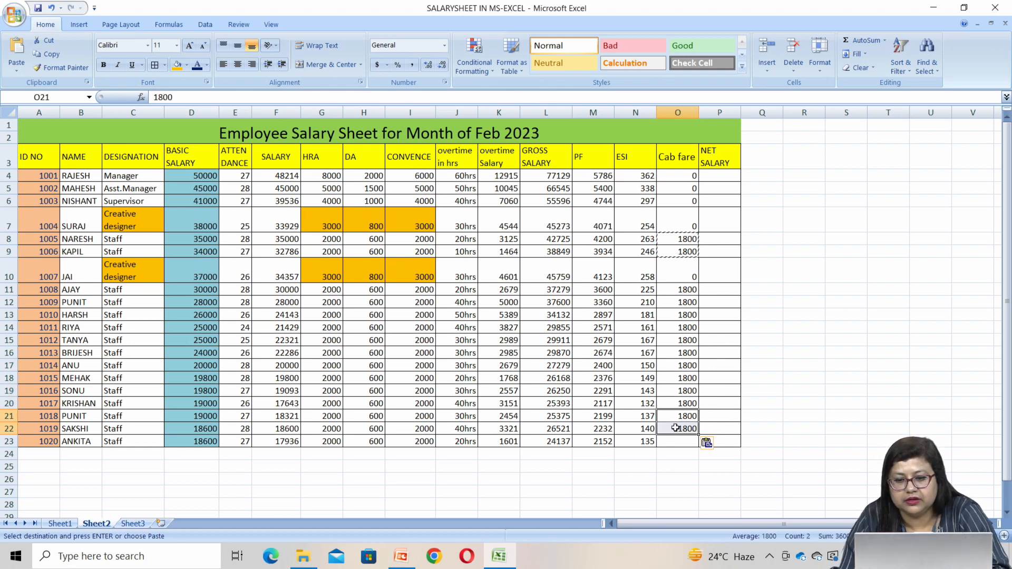
Copy the 1800 cab fare from O22 into the last staff row, O23
left_click(675, 428)
key("ctrl+c")
left_click(668, 445)
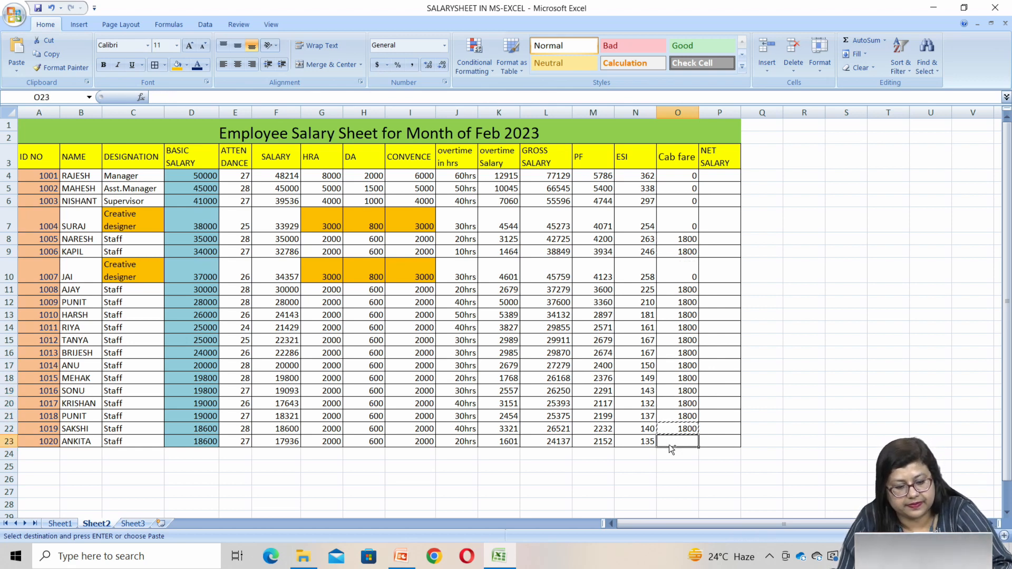
key("ctrl+v")
left_click(675, 461)
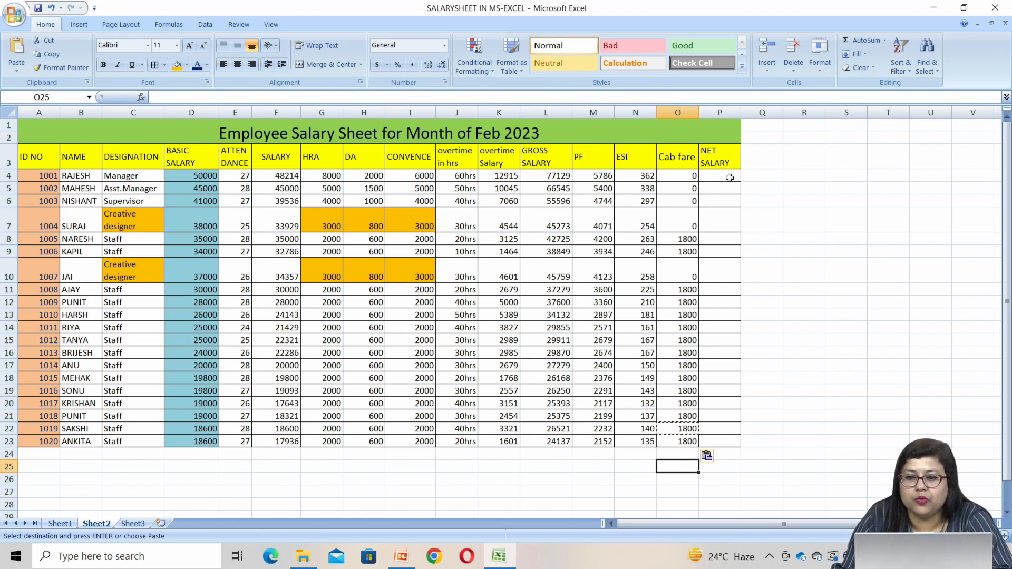
Calculate the first employee's net salary in P4 with the formula =L4-M4-N4-O4, subtracting PF, ESI and cab fare from gross salary
left_click(729, 177)
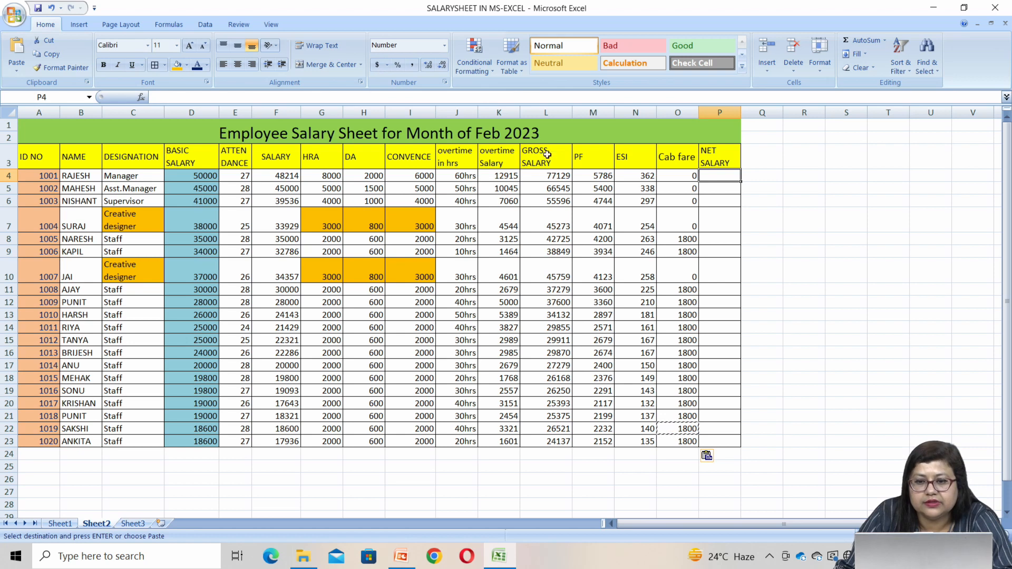
left_click(546, 177)
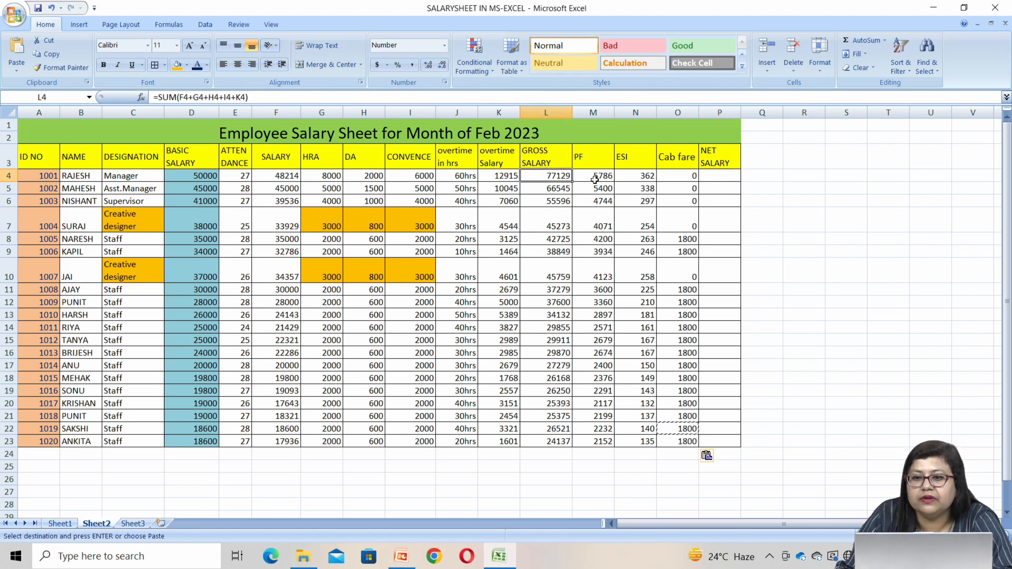
left_click(709, 179)
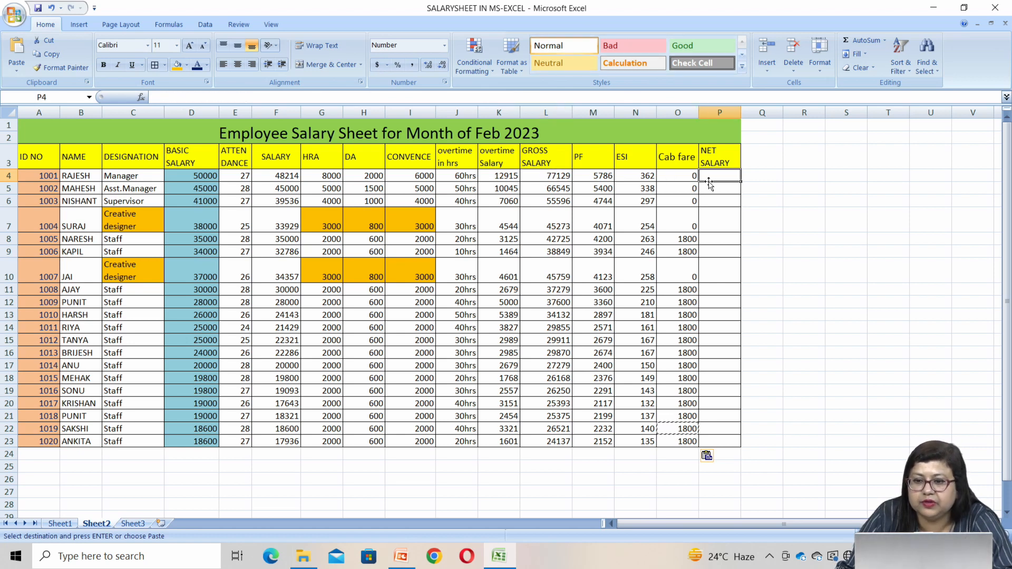
type("=")
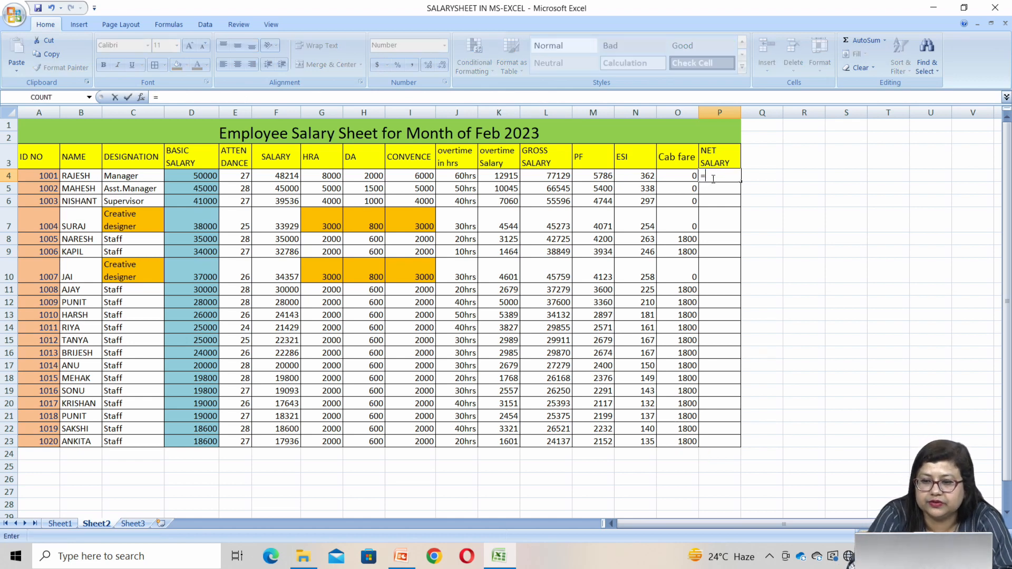
left_click(557, 175)
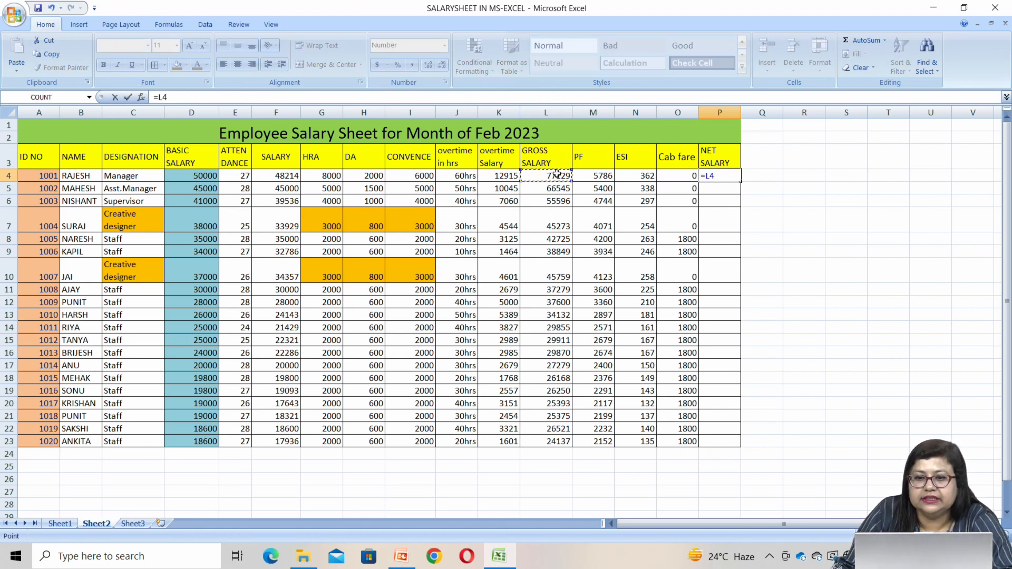
type("-")
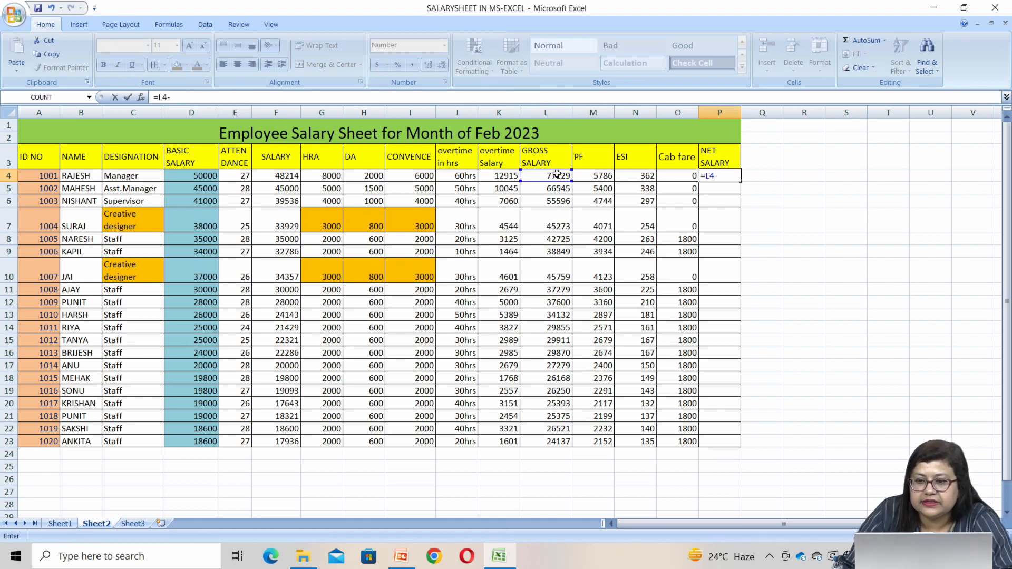
left_click(604, 176)
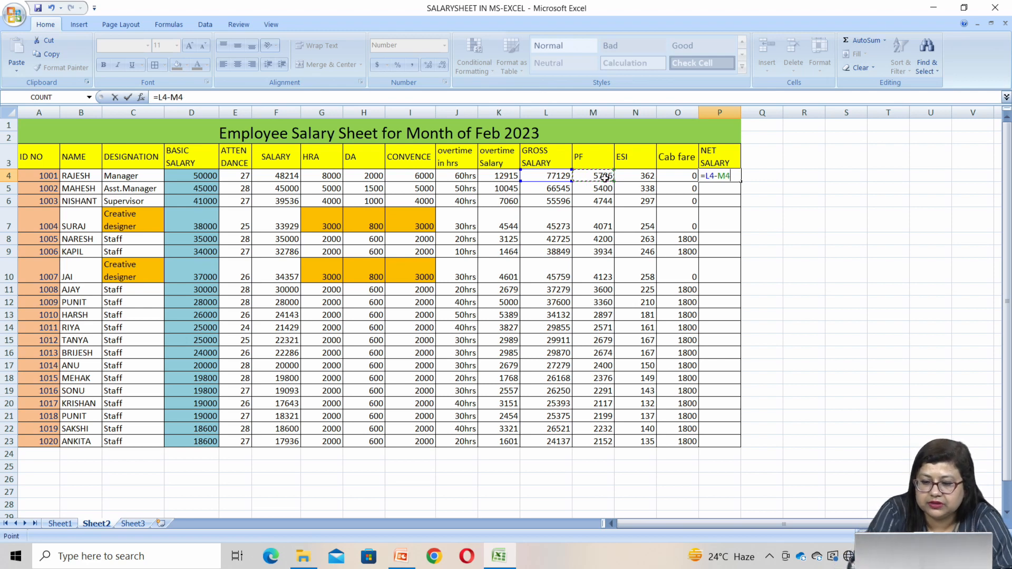
type("-")
left_click(635, 180)
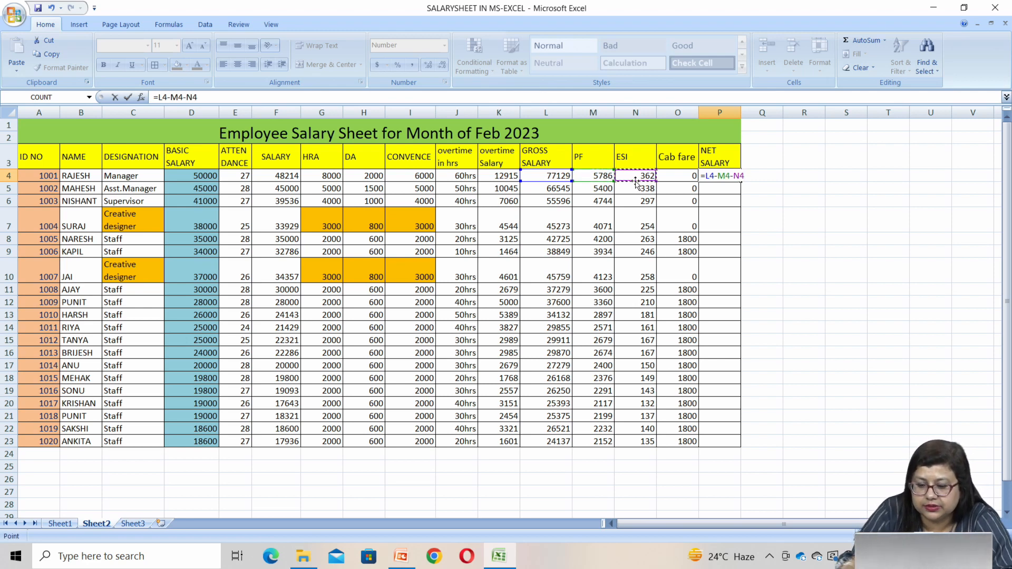
type("-")
left_click(688, 178)
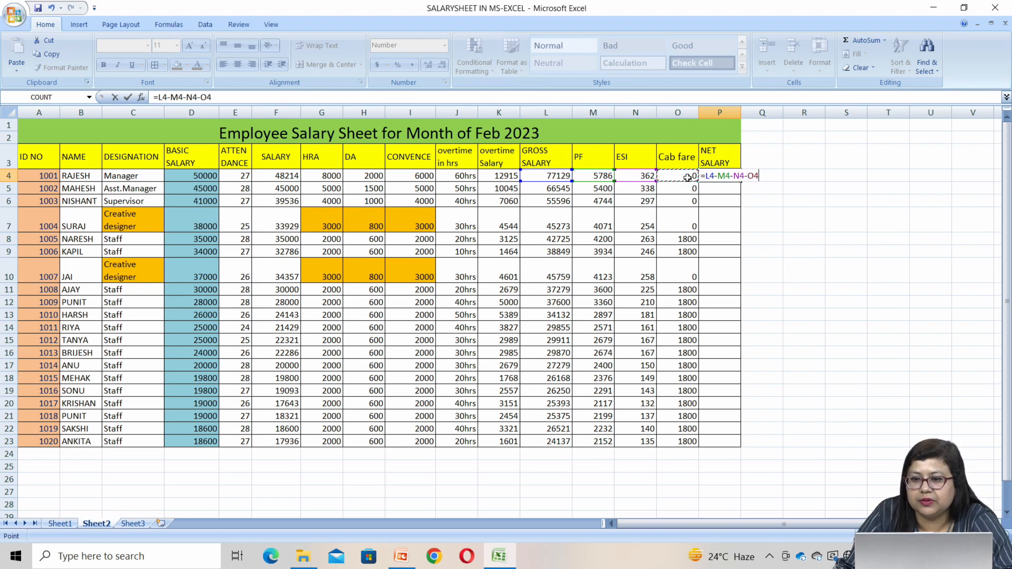
key("Return")
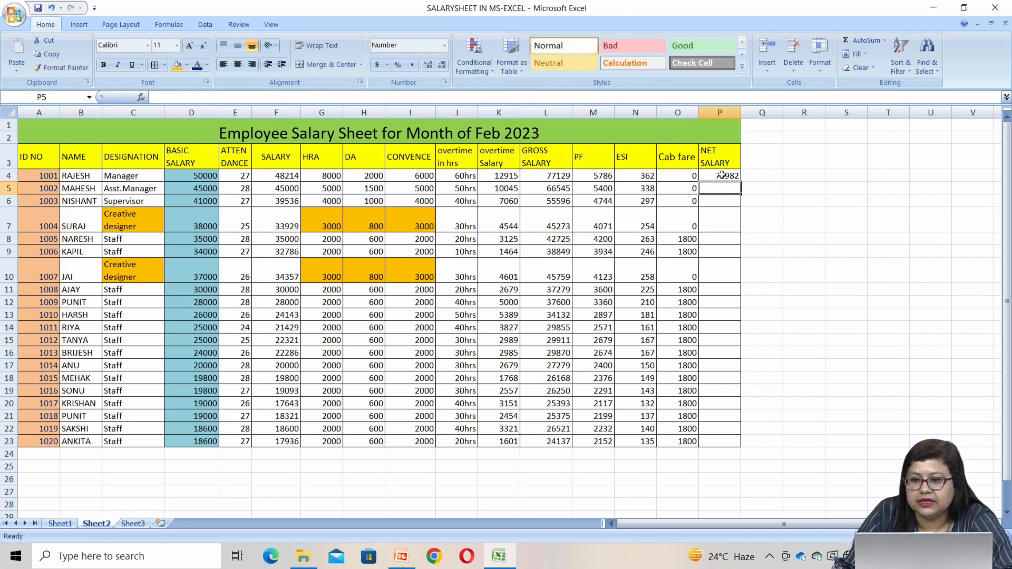
Fill the net salary formula from P4 down through P23 for all remaining employees
left_click(722, 175)
left_click_drag(739, 181, 722, 444)
left_click(888, 352)
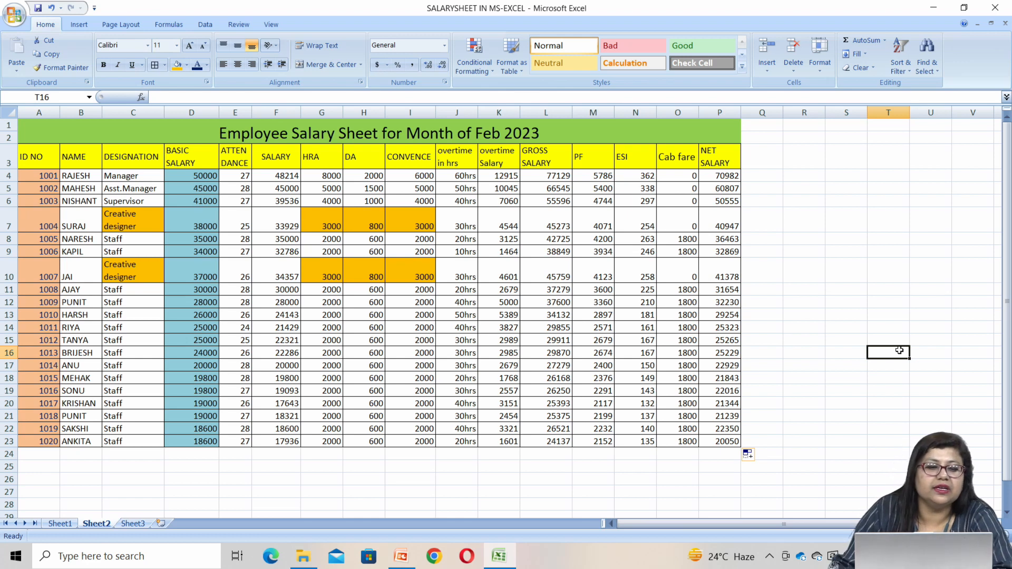
Shade the net salary values in P4:P23 with the standard light blue fill color
left_click_drag(732, 174, 729, 443)
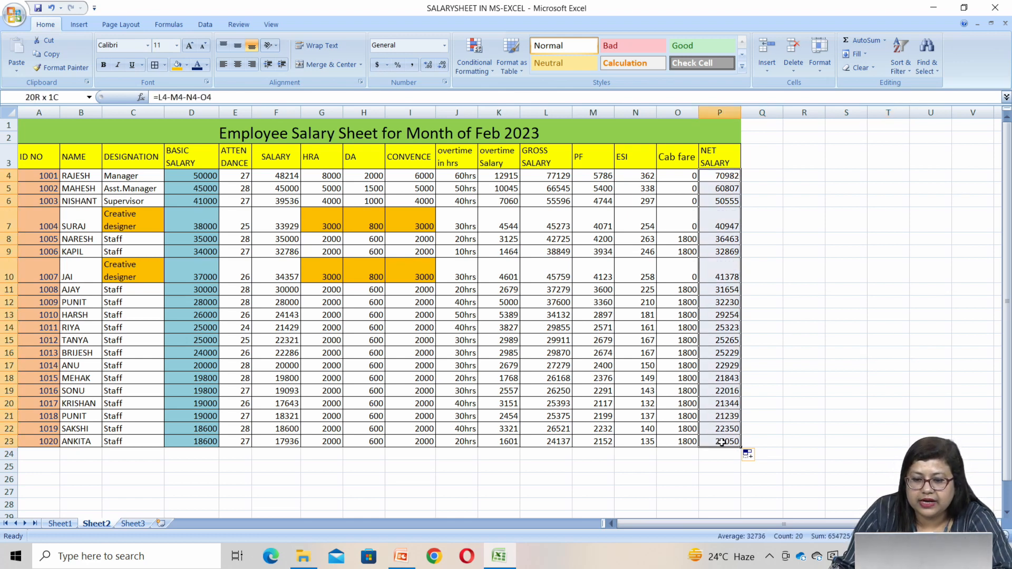
left_click(186, 64)
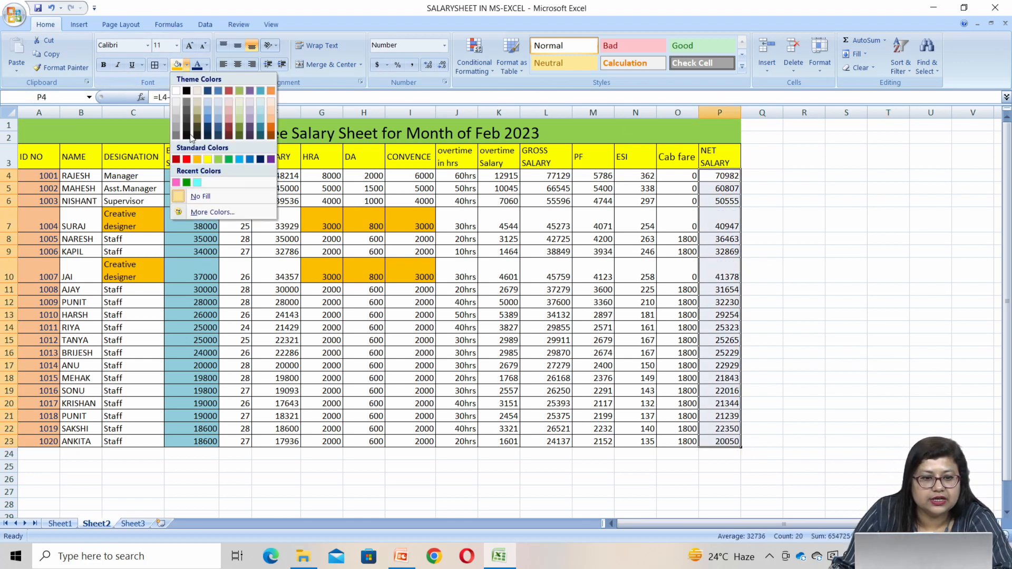
left_click(241, 159)
left_click(881, 337)
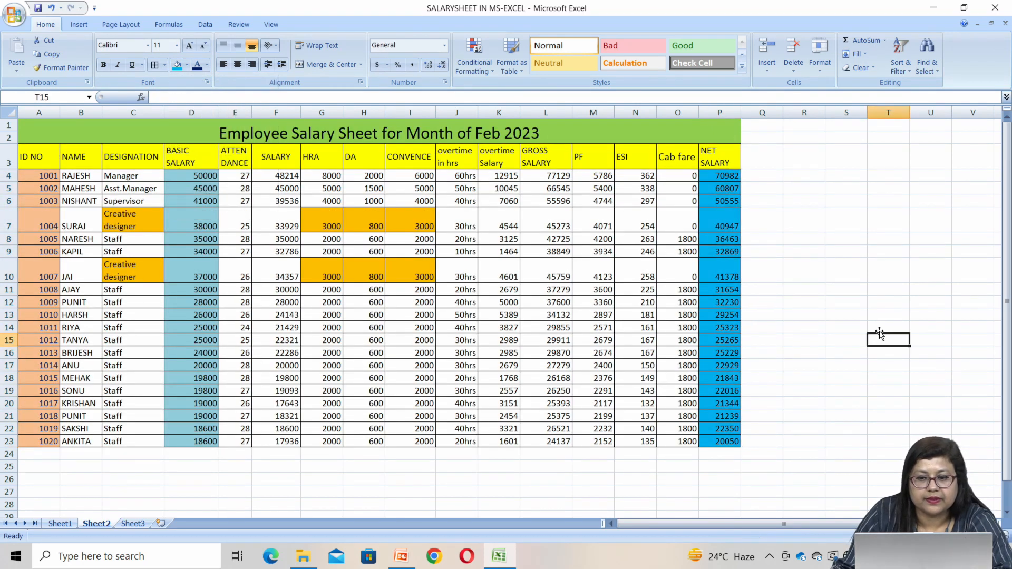